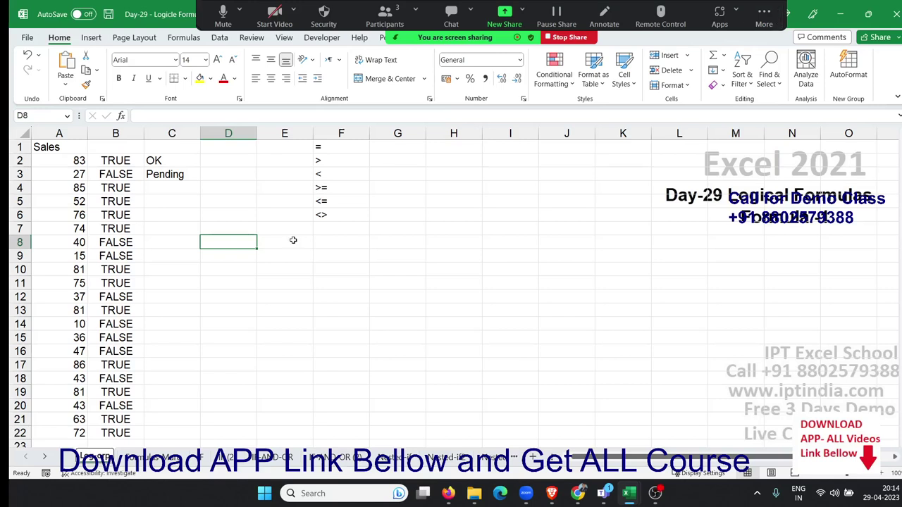
# Clear the TRUE/FALSE results from column B and the OK/Pending labels from column C
pyautogui.click(134, 275)
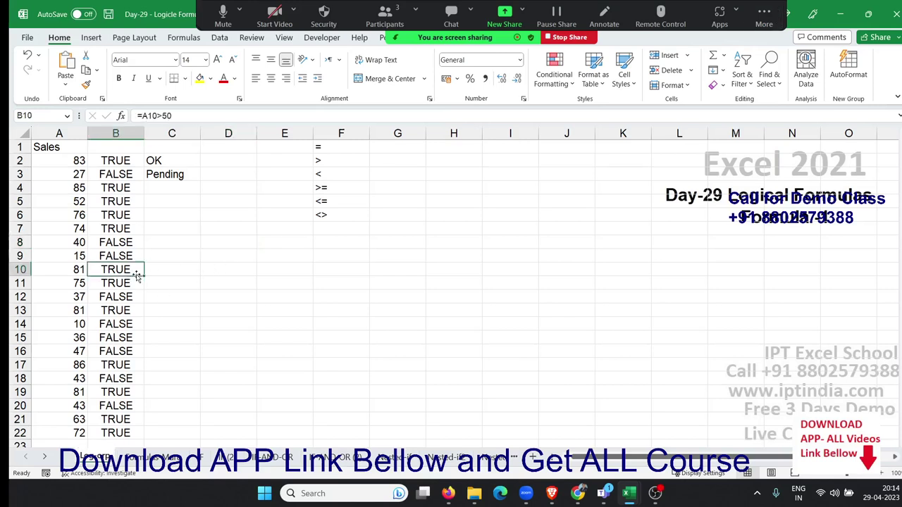
pyautogui.click(115, 134)
pyautogui.press('Delete')
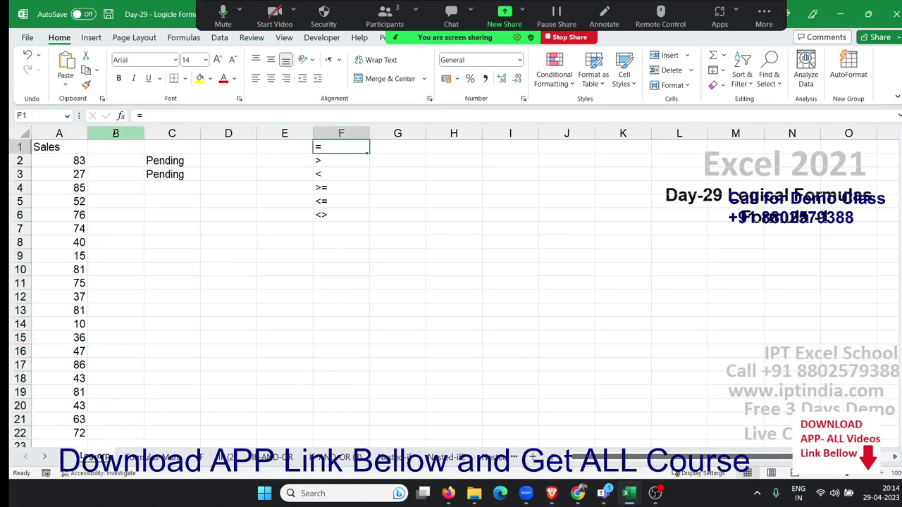
pyautogui.click(284, 147)
pyautogui.click(172, 133)
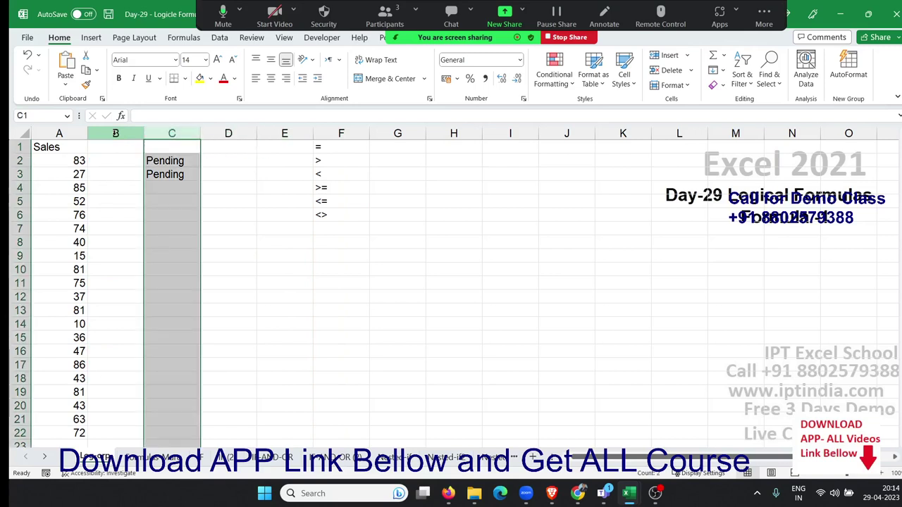
pyautogui.press('Delete')
pyautogui.press('Left')
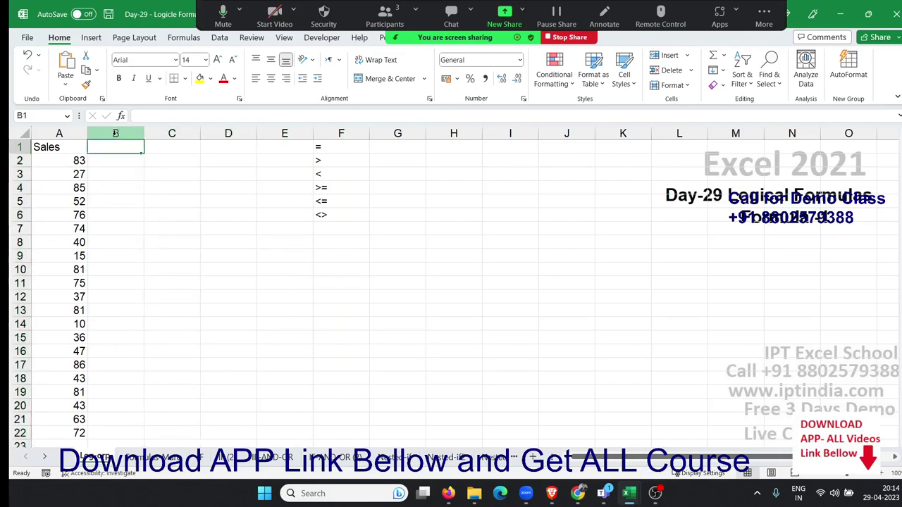
pyautogui.click(435, 162)
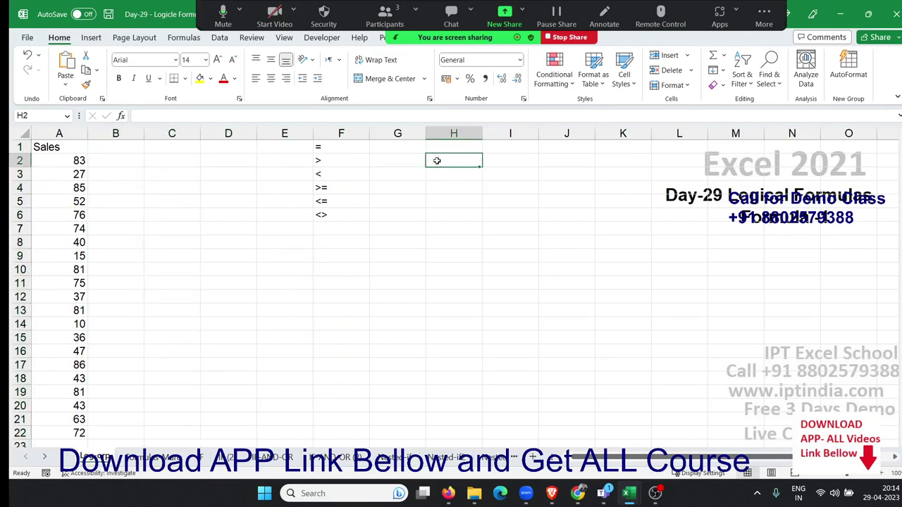
# List the arithmetic operators +, -, *, / and ^ in H2 through H6
pyautogui.press('Return')
pyautogui.write('-')
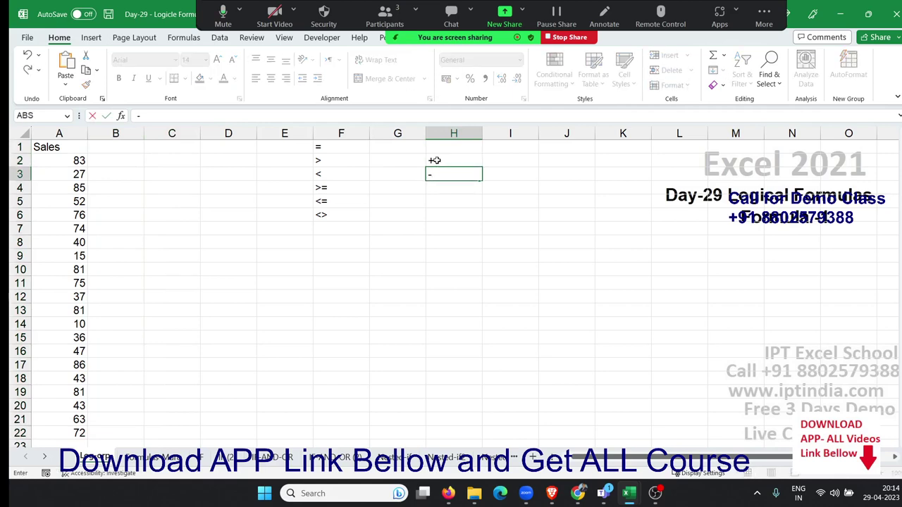
pyautogui.press('Return')
pyautogui.write('*')
pyautogui.press('Return')
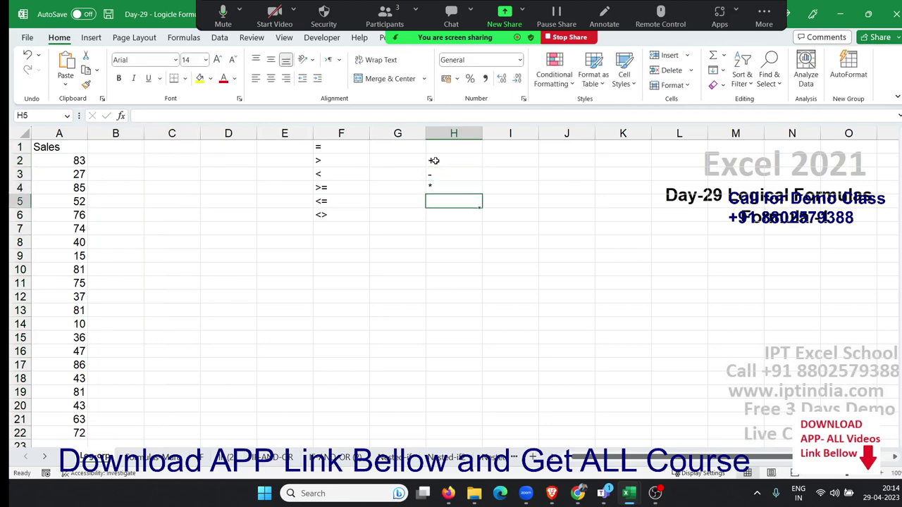
pyautogui.write('/')
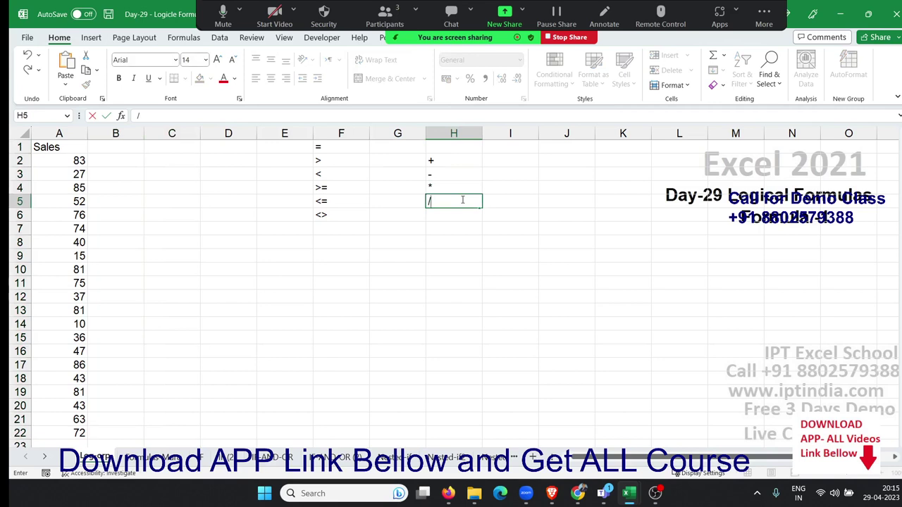
pyautogui.press('Return')
pyautogui.write('^')
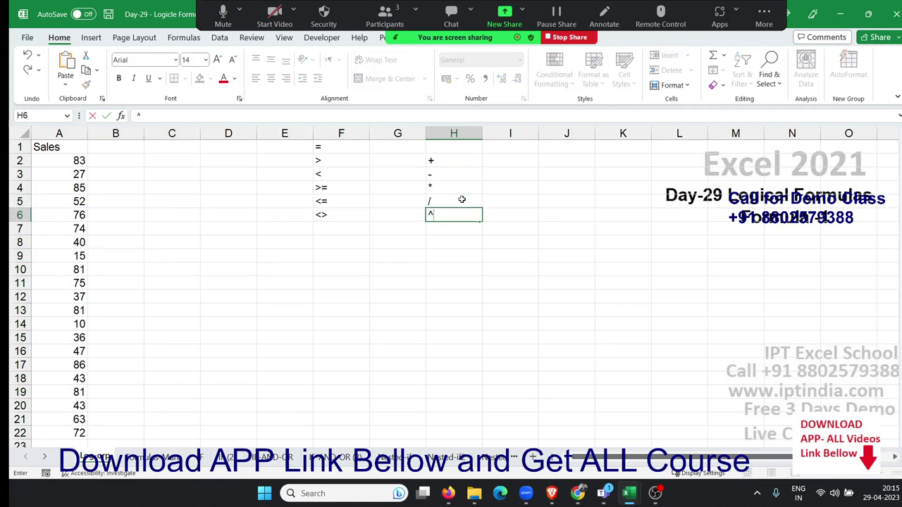
pyautogui.press('Return')
# Jump around the Sales list A1:A22 with Ctrl+arrow keys, ending at cell B2
pyautogui.press('Left')
pyautogui.press('Left')
pyautogui.press('Left')
pyautogui.press('Up')
pyautogui.press('Left')
pyautogui.press('Left')
pyautogui.press('Left')
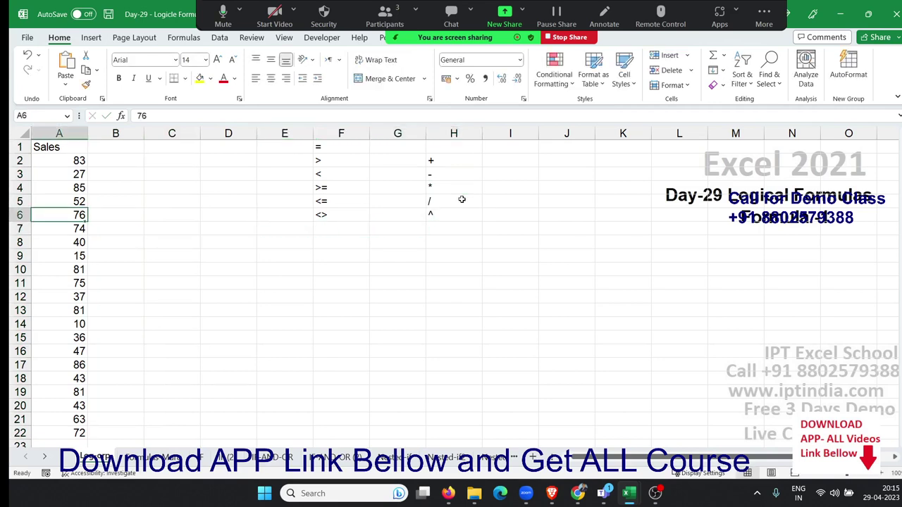
pyautogui.press('Up')
pyautogui.press('Up')
pyautogui.press('Up')
pyautogui.hotkey('ctrl', 'shift', 'Down')
pyautogui.press('Down')
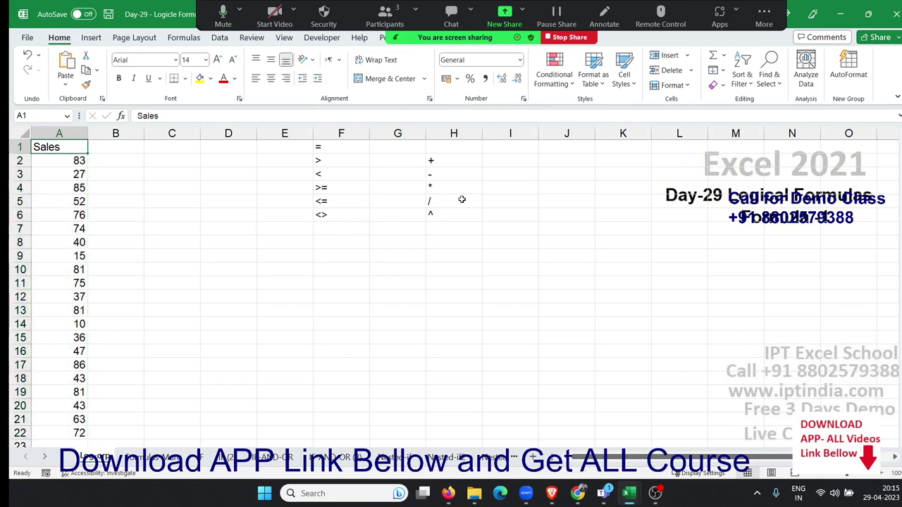
pyautogui.hotkey('ctrl', 'Down')
pyautogui.press('Down')
pyautogui.hotkey('ctrl', 'Up')
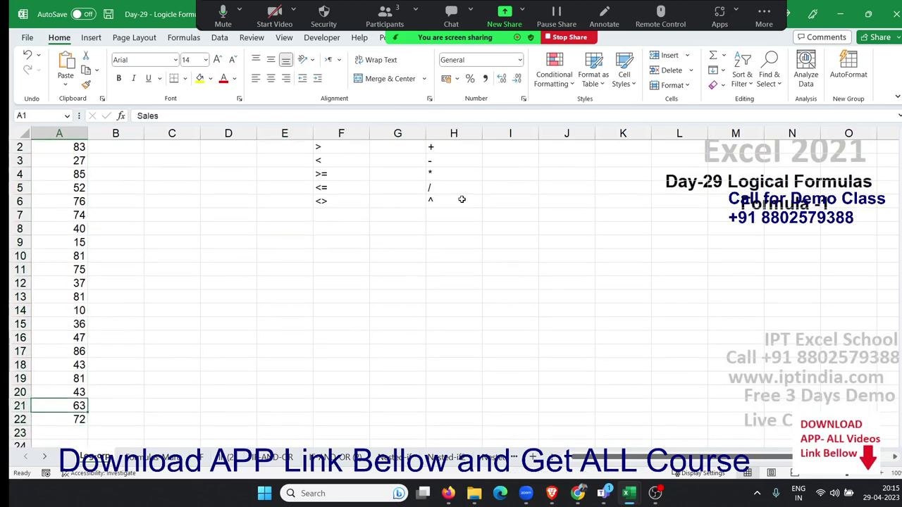
pyautogui.press('Right')
pyautogui.press('Down')
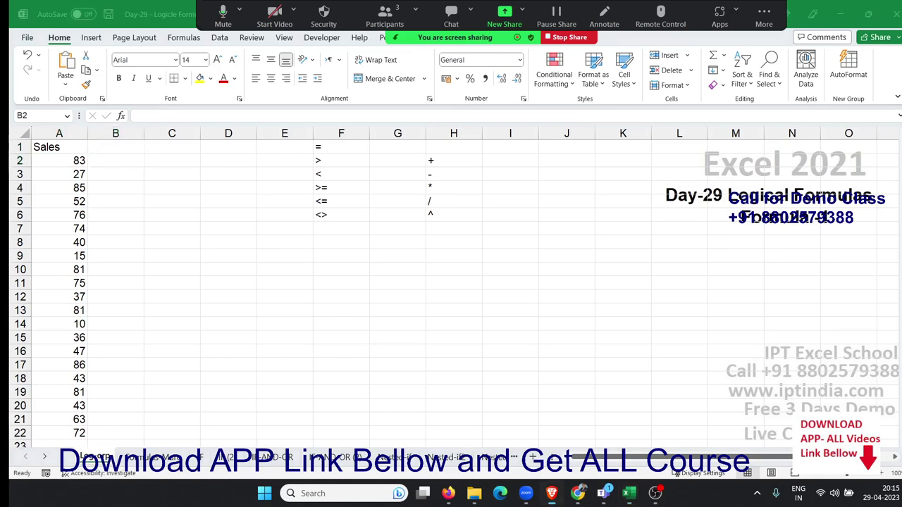
pyautogui.hotkey('alt', 'Tab')
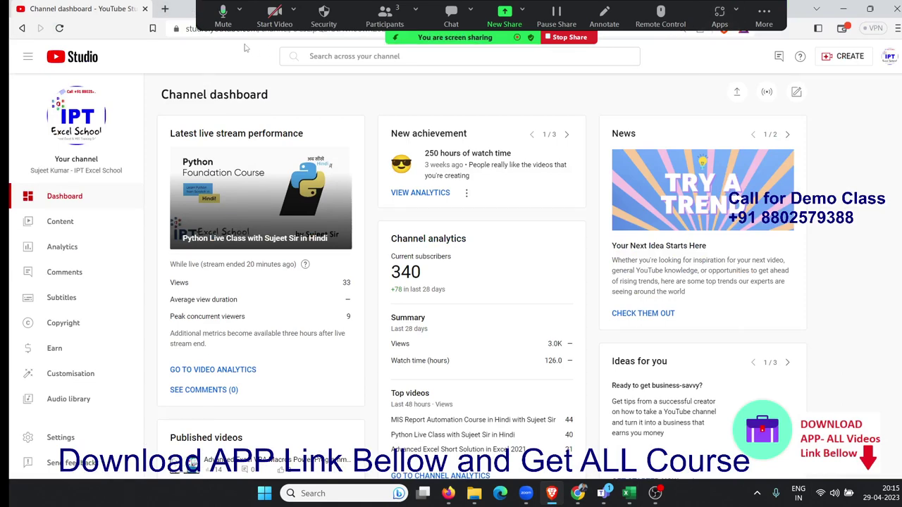
# Switch from the YouTube Studio dashboard back to the Excel workbook
pyautogui.hotkey('alt', 'Tab')
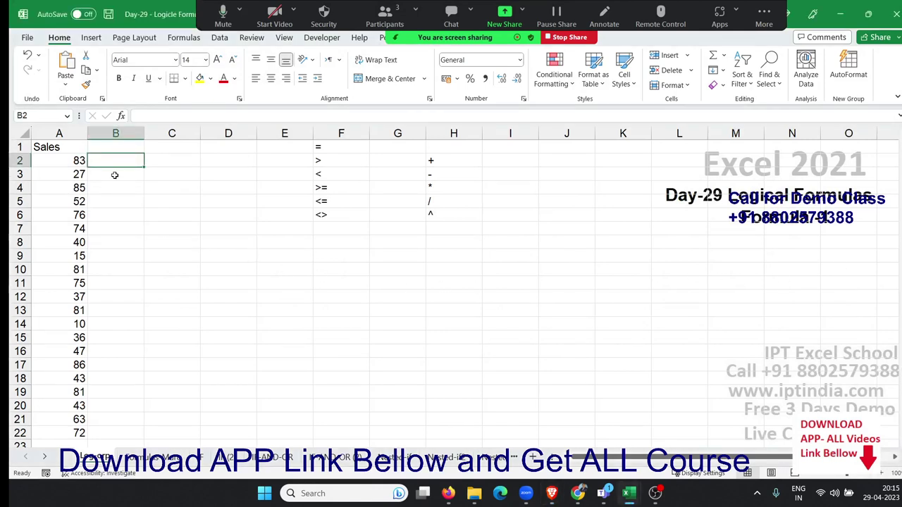
# Enter =A2>50 in B2 so it returns TRUE for the Sales value 83
pyautogui.write('=')
pyautogui.press('Left')
pyautogui.write('>')
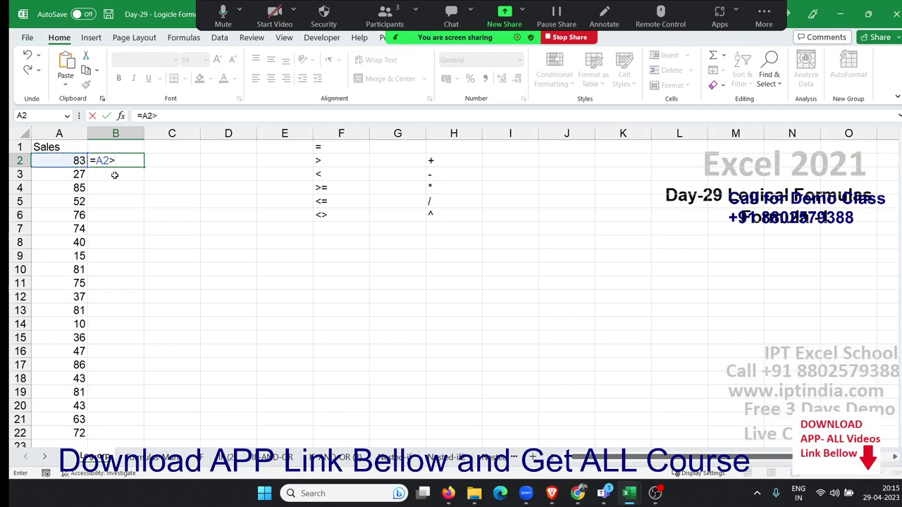
pyautogui.write('50')
pyautogui.click(552, 494)
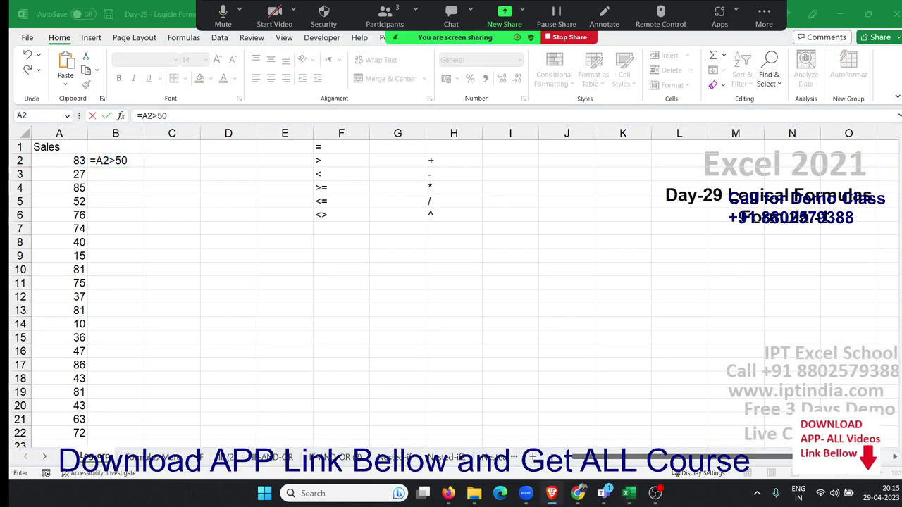
pyautogui.click(197, 200)
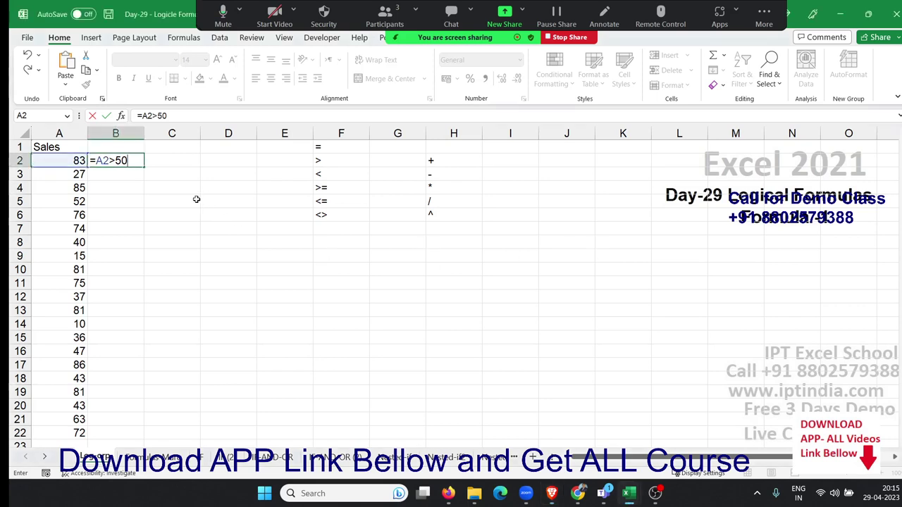
pyautogui.press('Return')
pyautogui.press('Up')
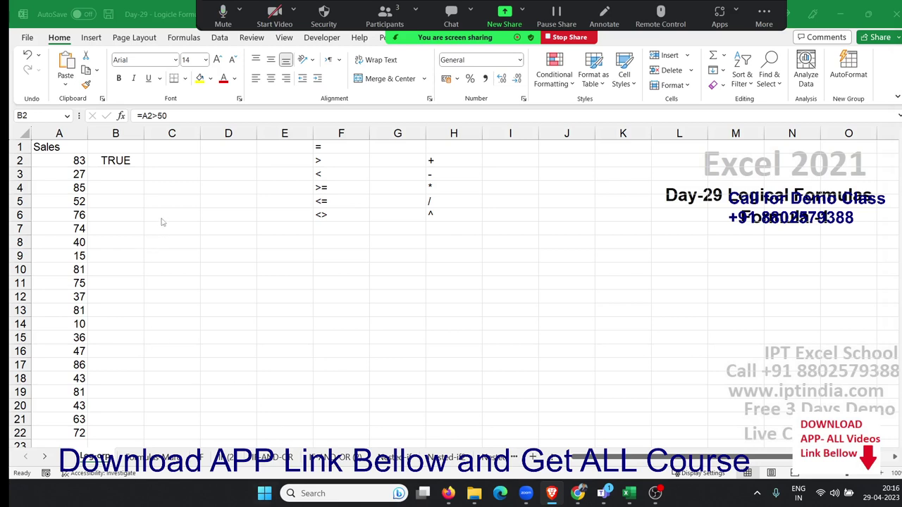
pyautogui.click(119, 177)
pyautogui.click(119, 177)
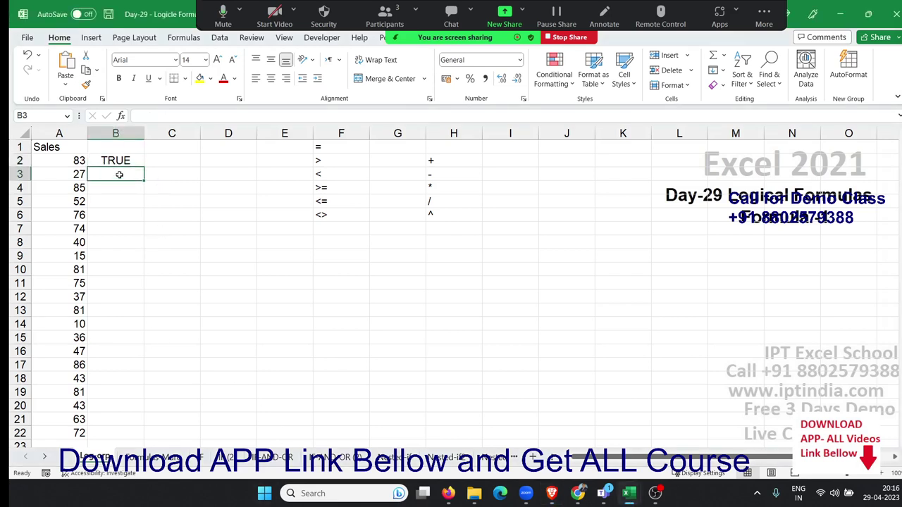
# Cancel the unfinished IF entry started in B3
pyautogui.write('=if')
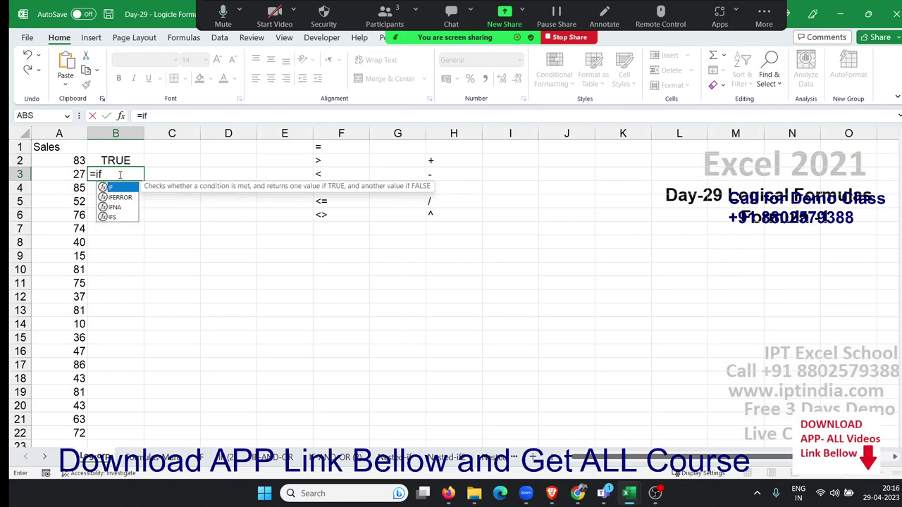
pyautogui.press('Escape')
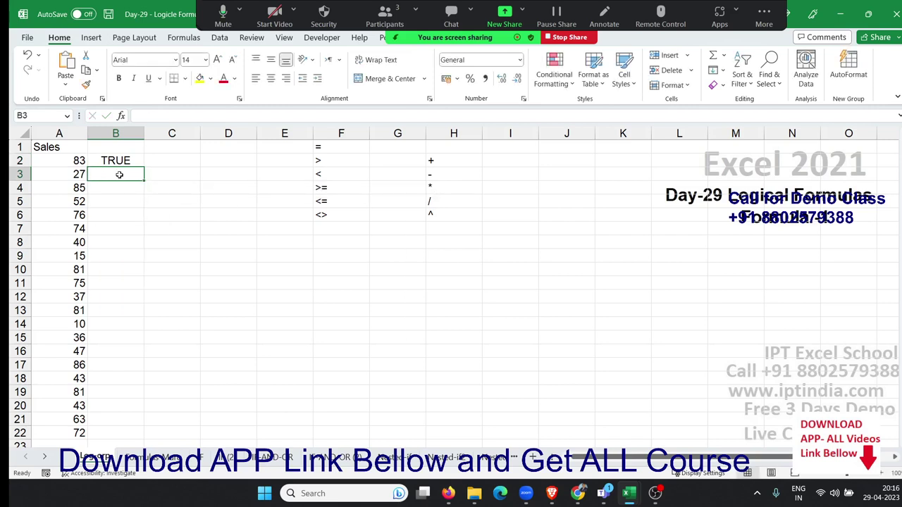
pyautogui.press('Up')
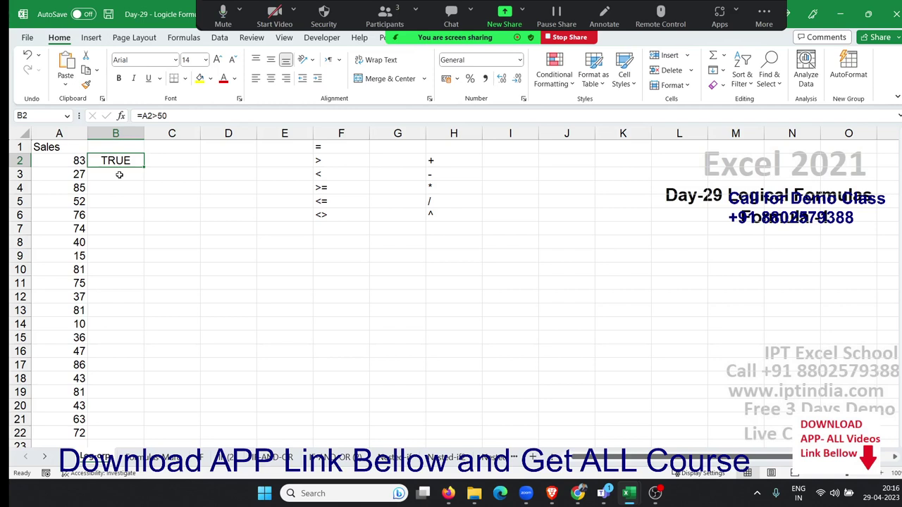
# Enter =IF(B2,"OK","Pending") in C2 so it displays OK
pyautogui.press('Right')
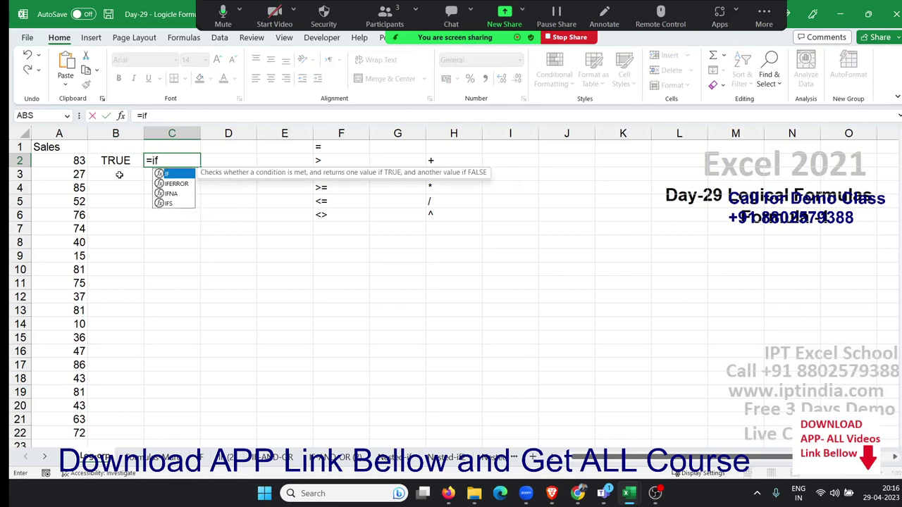
pyautogui.write('=IF(')
pyautogui.press('Left')
pyautogui.write(',')
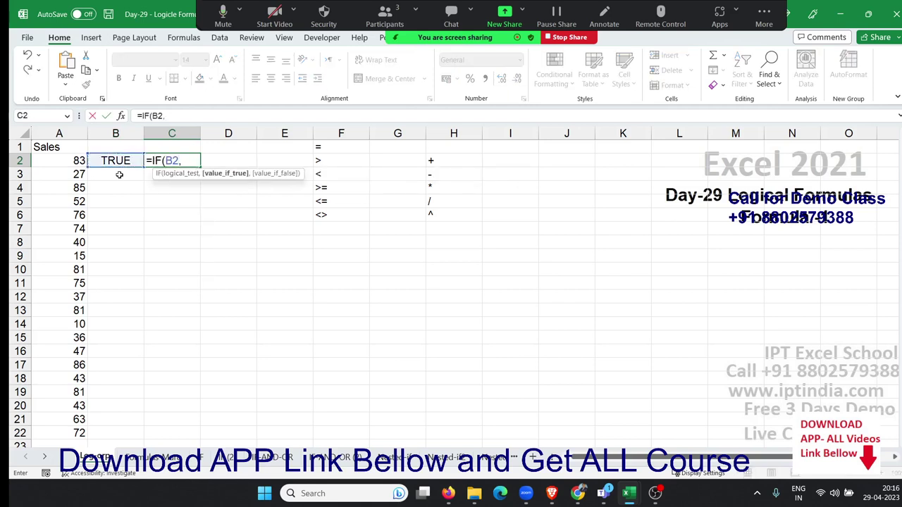
pyautogui.write('"OK')
pyautogui.write('","Pe')
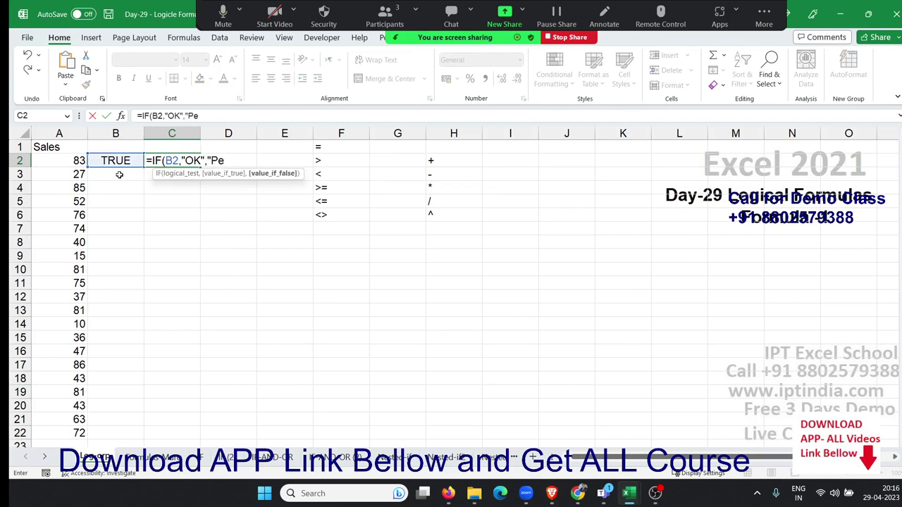
pyautogui.write('nding"')
pyautogui.write(')')
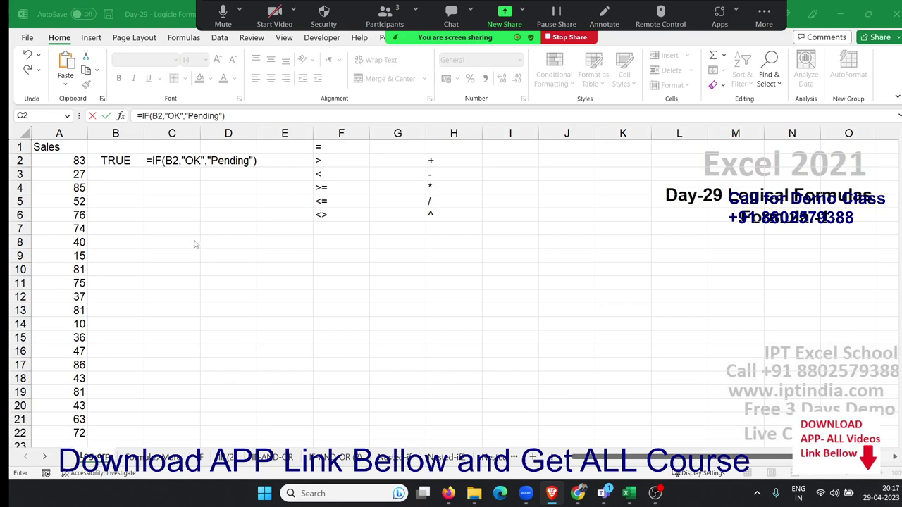
pyautogui.press('Return')
pyautogui.press('Up')
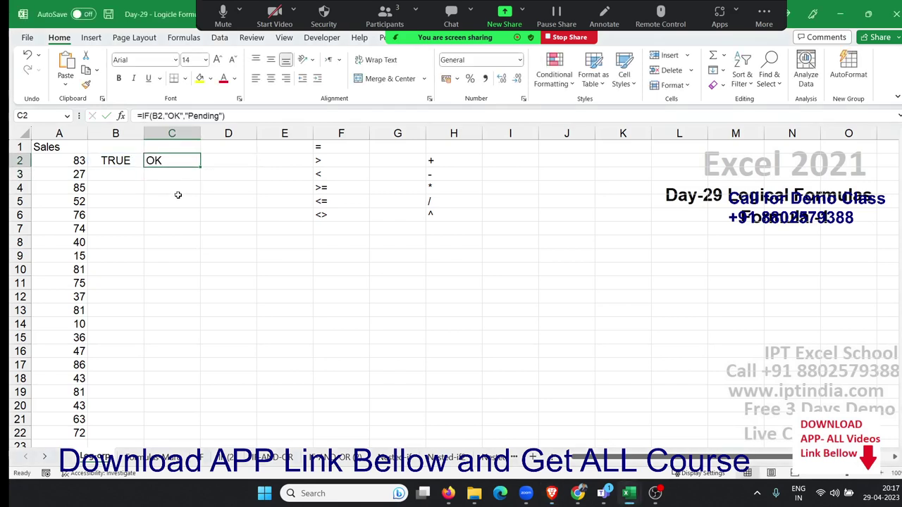
pyautogui.press('Down')
pyautogui.press('Left')
# Enter =IF(A3>50,"OK","Pending") in B3, showing Pending for Sales value 27
pyautogui.write('=')
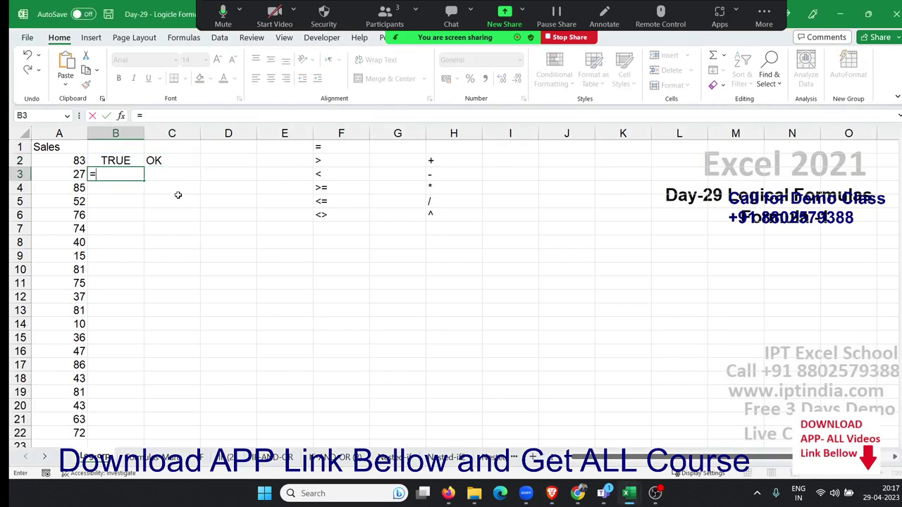
pyautogui.write('IF(')
pyautogui.press('Left')
pyautogui.write('>')
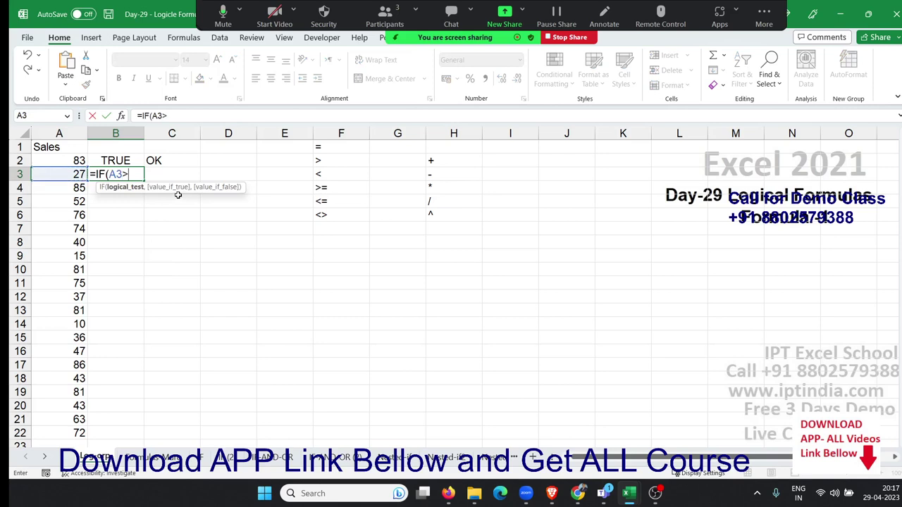
pyautogui.write('50,"OK')
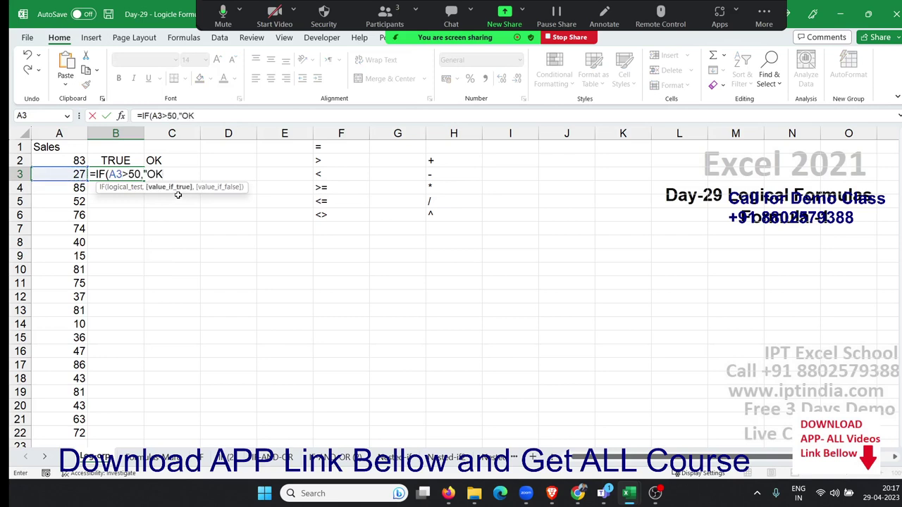
pyautogui.write('","P')
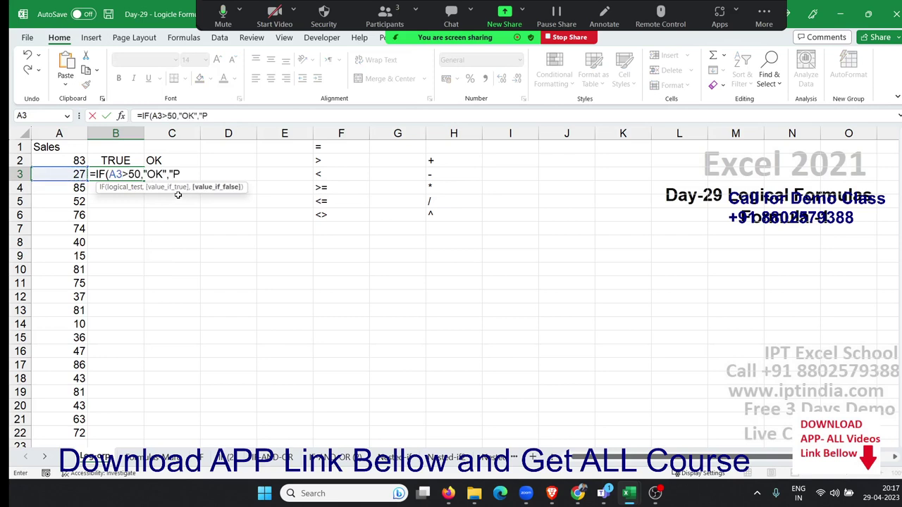
pyautogui.write('ending')
pyautogui.write('"')
pyautogui.press('Return')
pyautogui.press('Up')
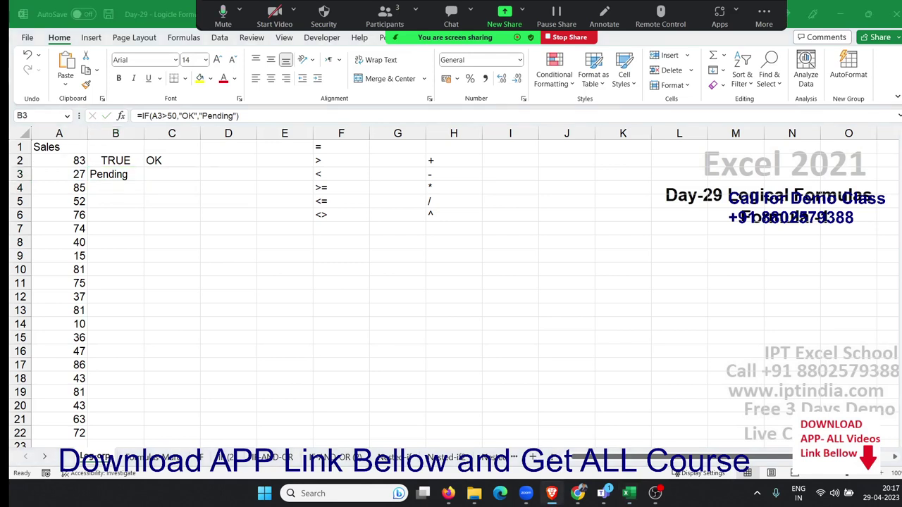
# Open B3's IF formula and inspect its A3>50 condition without changing it
pyautogui.click(93, 170)
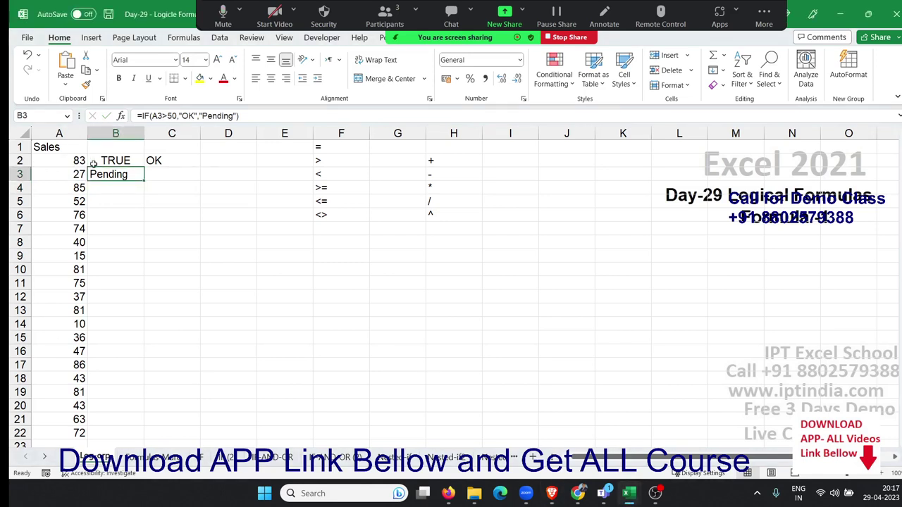
pyautogui.doubleClick(97, 173)
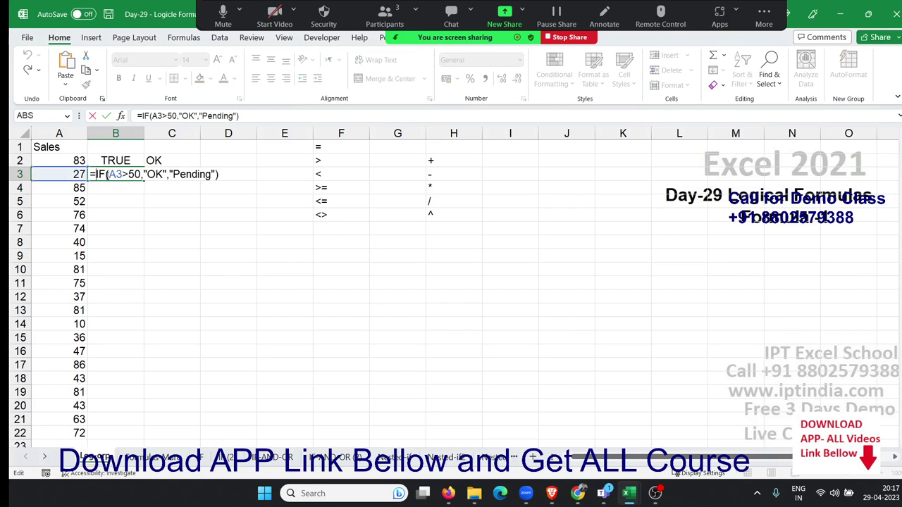
pyautogui.moveTo(107, 174); pyautogui.dragTo(142, 175)
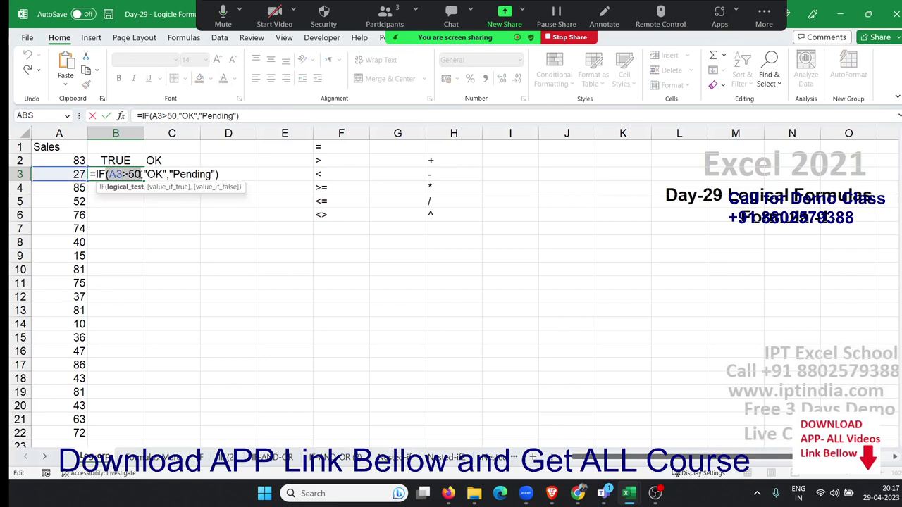
pyautogui.press('Return')
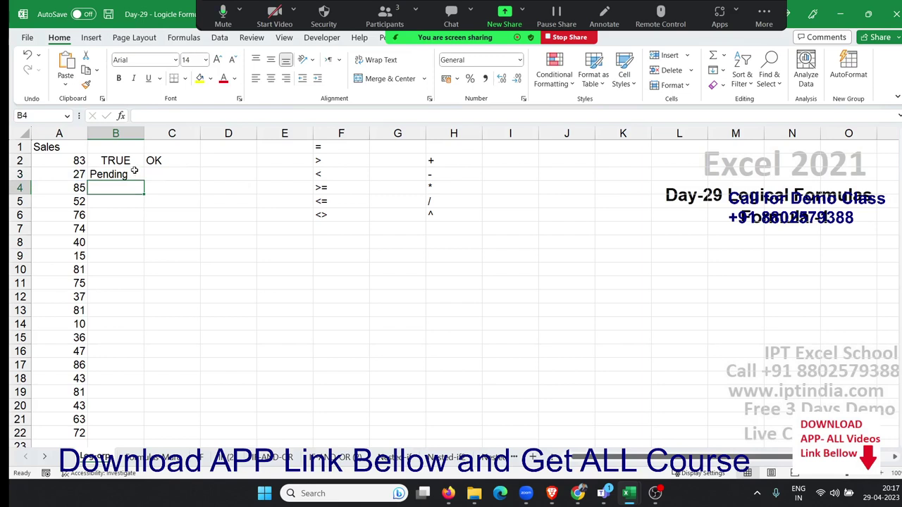
pyautogui.press('Up')
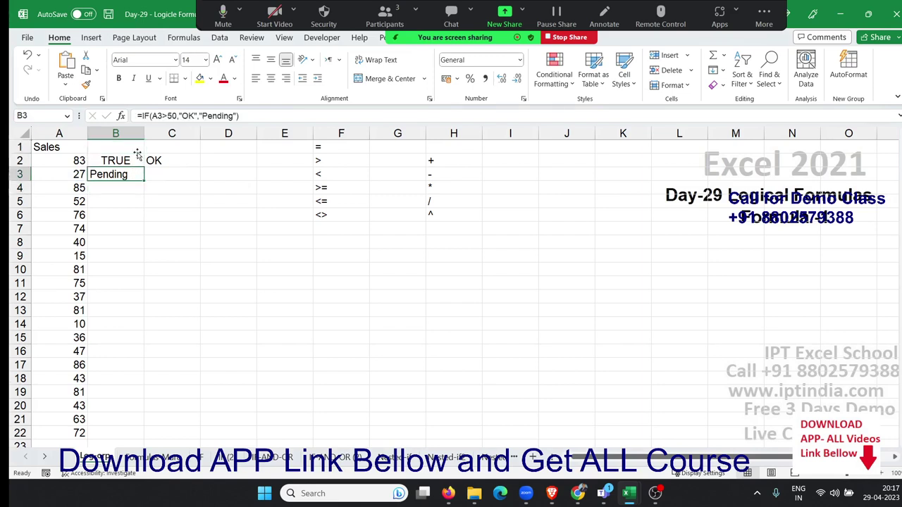
# Review B2's =A2>50 and B3's IF formula, then select operators F2:F6
pyautogui.click(130, 161)
pyautogui.doubleClick(129, 161)
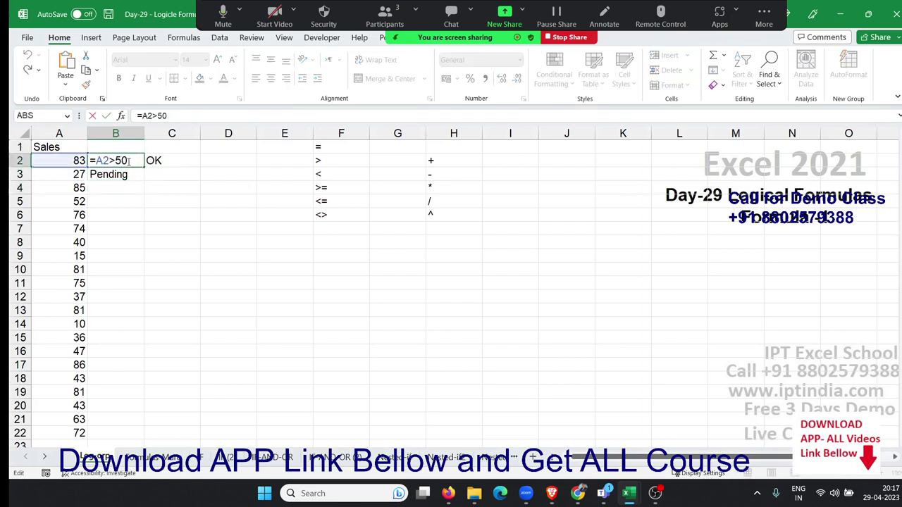
pyautogui.press('Return')
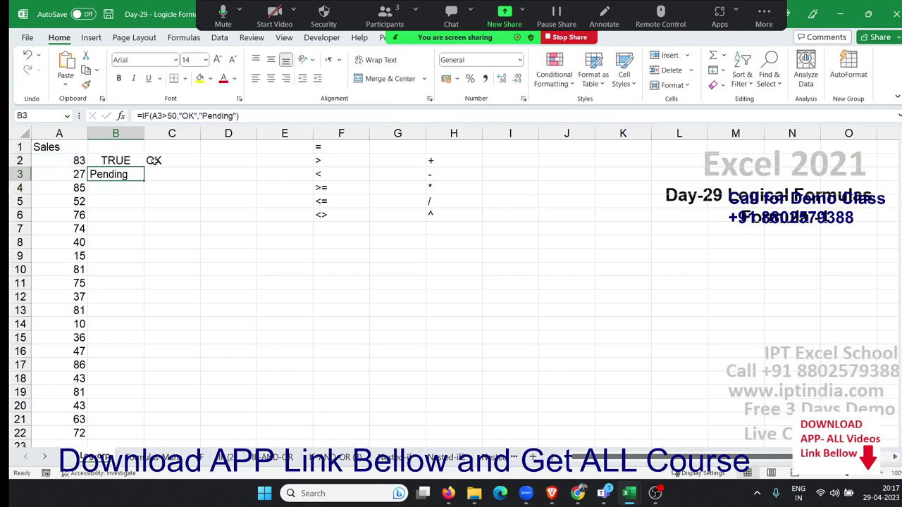
pyautogui.click(152, 162)
pyautogui.moveTo(139, 161); pyautogui.dragTo(162, 174)
pyautogui.click(112, 174)
pyautogui.doubleClick(109, 174)
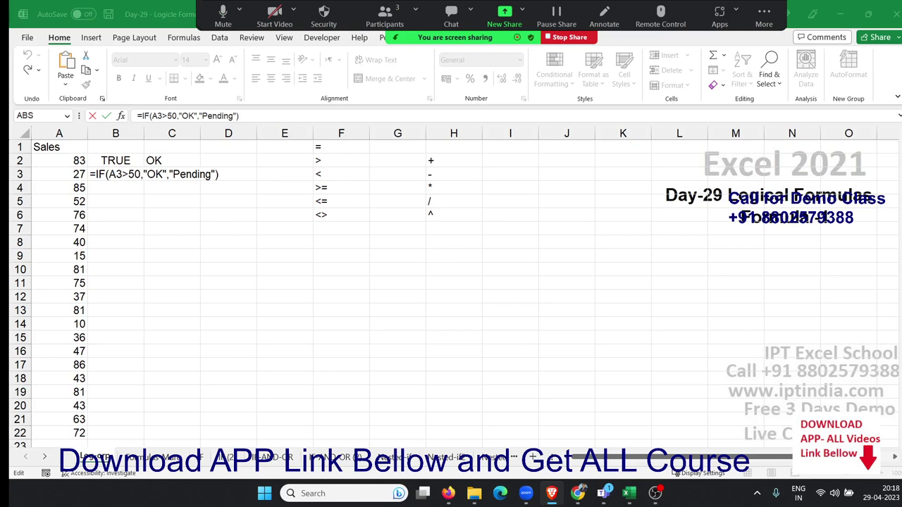
pyautogui.click(223, 174)
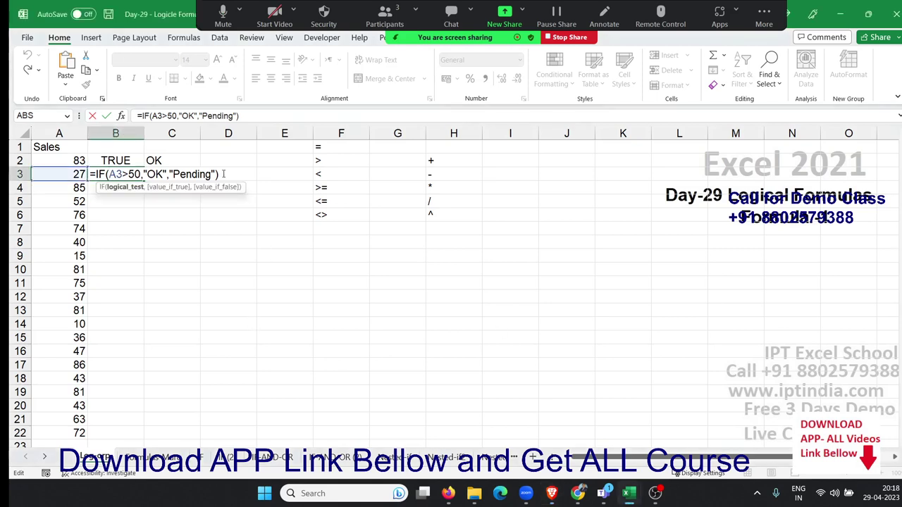
pyautogui.press('Return')
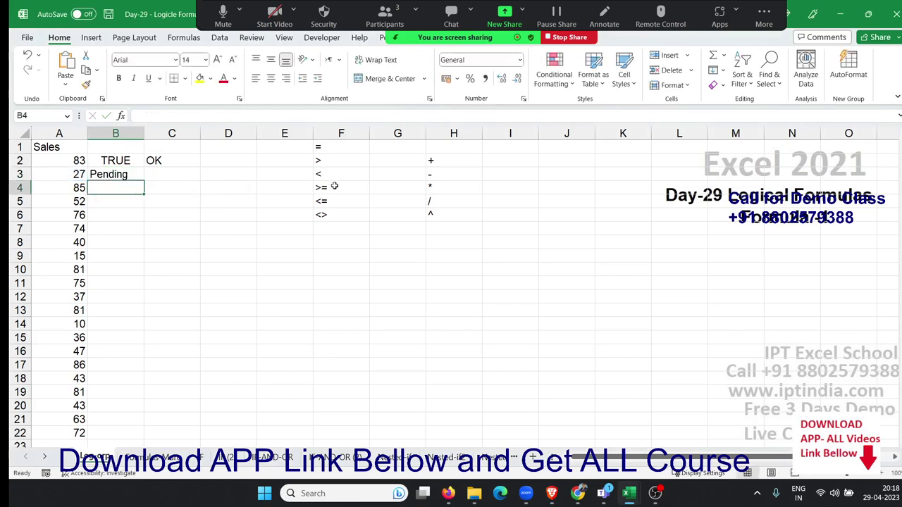
pyautogui.moveTo(339, 214); pyautogui.dragTo(335, 161)
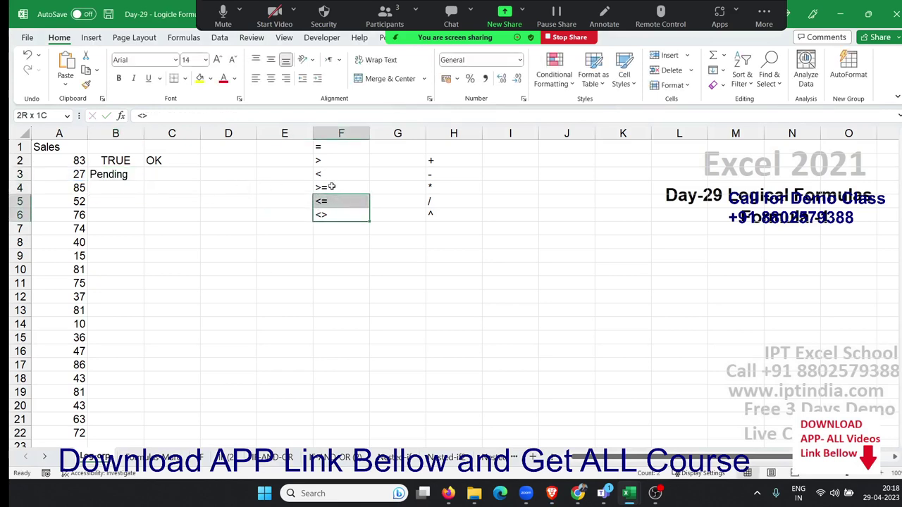
pyautogui.click(331, 147)
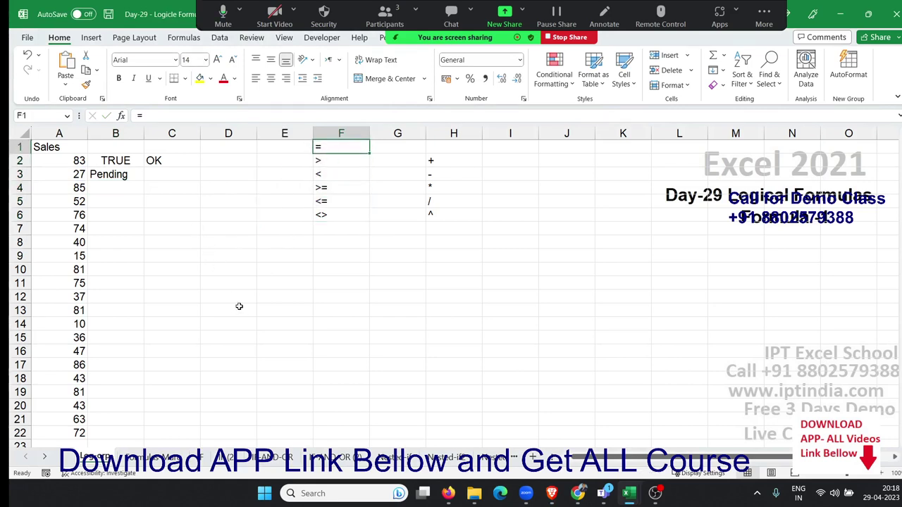
pyautogui.click(243, 230)
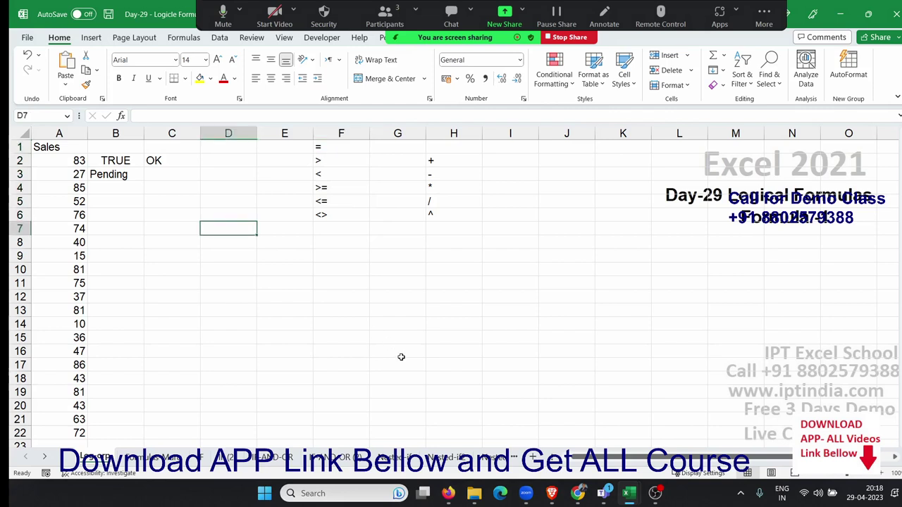
pyautogui.write('=')
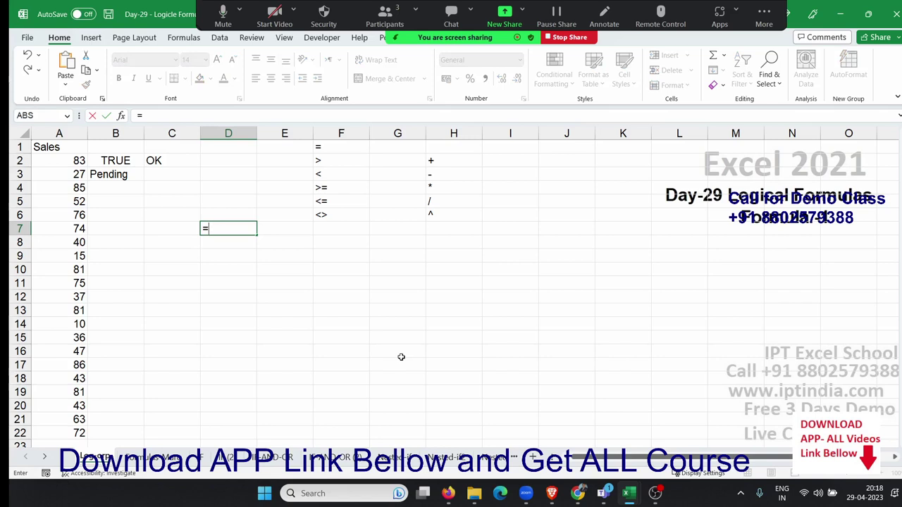
pyautogui.write('vl')
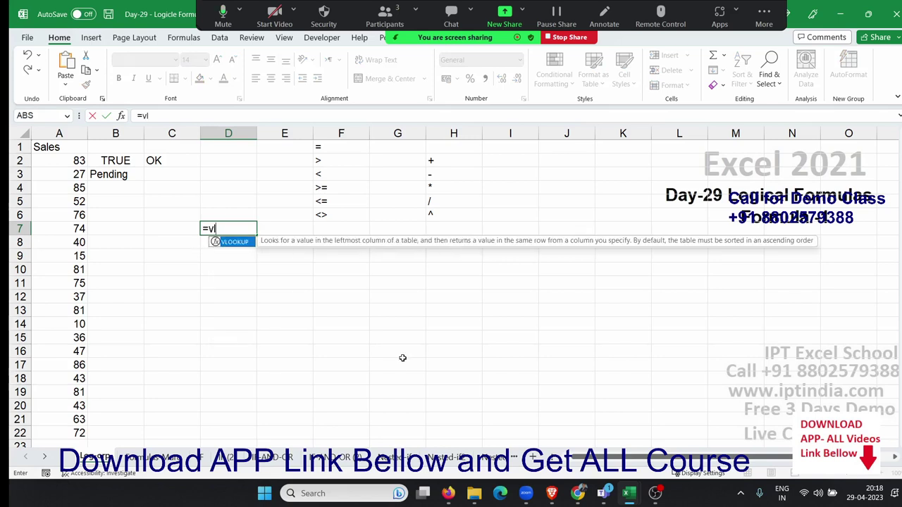
pyautogui.press('BackSpace')
pyautogui.press('BackSpace')
pyautogui.press('BackSpace')
pyautogui.write('v')
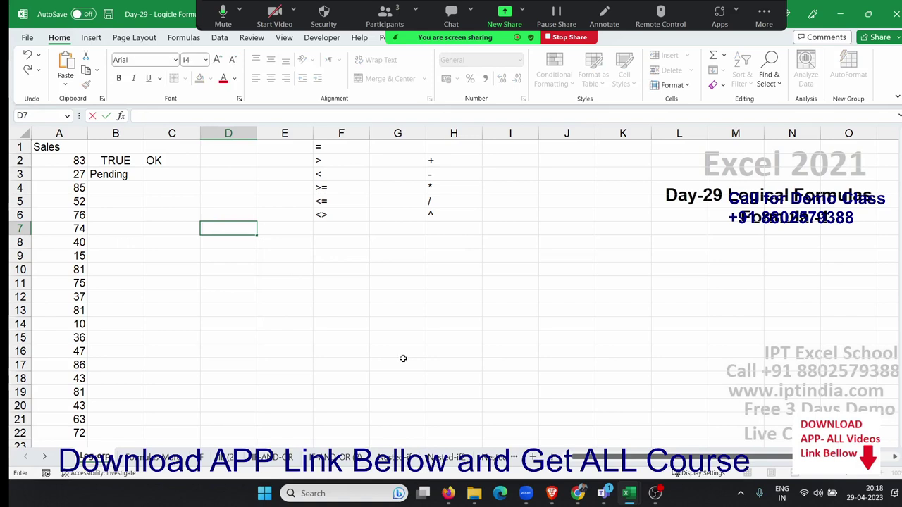
pyautogui.write('=')
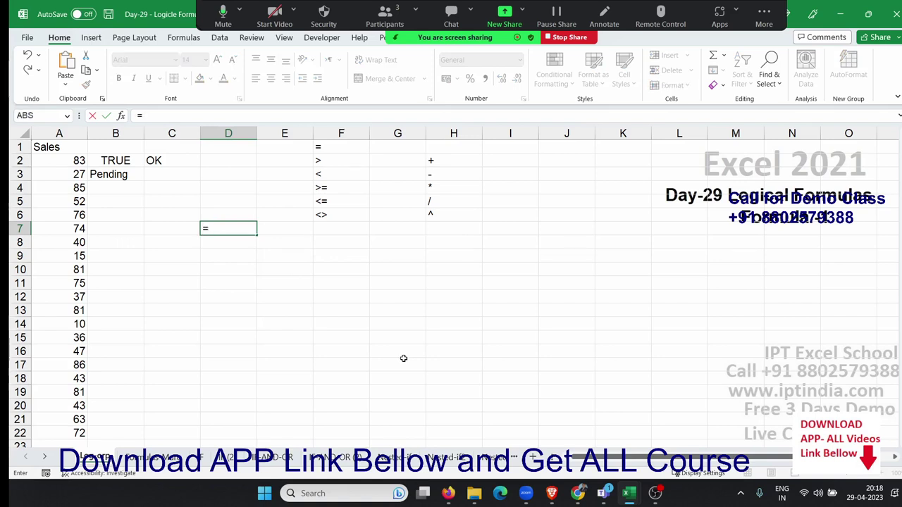
pyautogui.write('vl')
pyautogui.press('BackSpace')
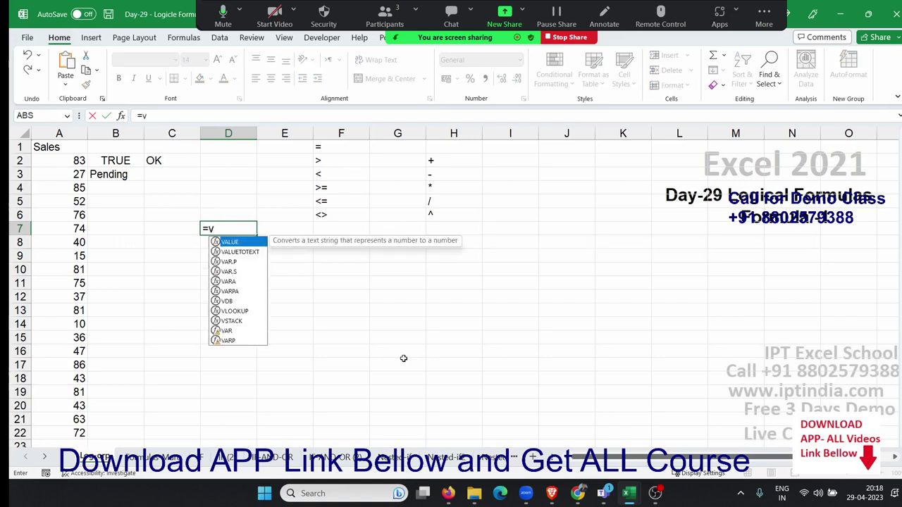
pyautogui.press('BackSpace')
pyautogui.write('if')
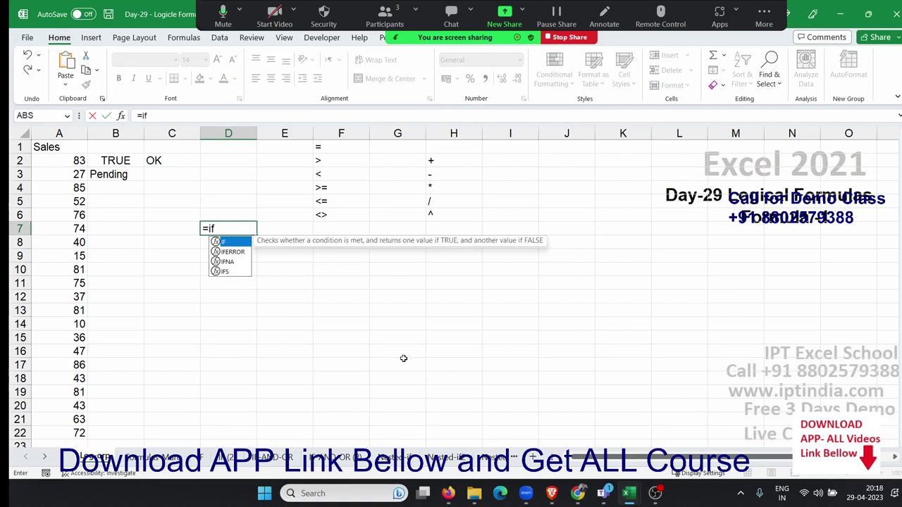
pyautogui.press('BackSpace')
pyautogui.press('BackSpace')
pyautogui.write('i')
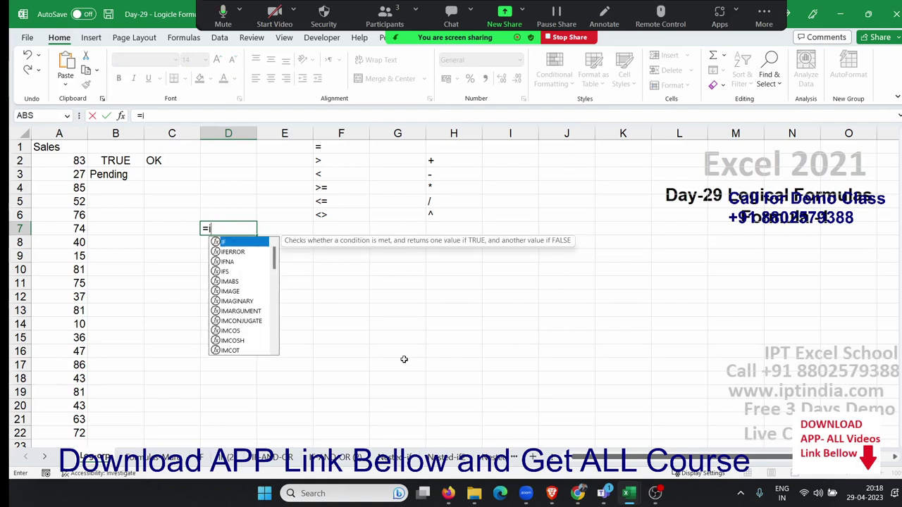
pyautogui.press('Down')
pyautogui.press('Down')
pyautogui.press('Down')
pyautogui.press('Down')
pyautogui.press('Down')
pyautogui.press('Down')
pyautogui.press('Up')
pyautogui.press('Up')
pyautogui.press('Up')
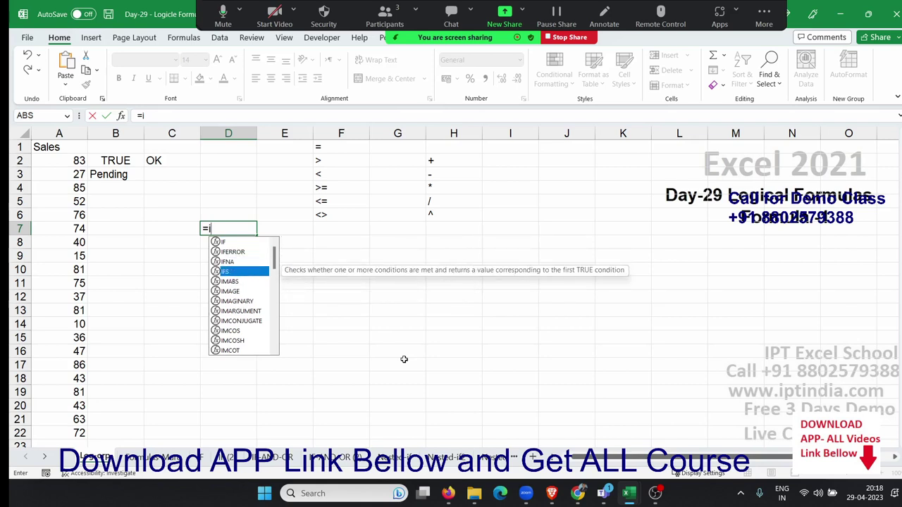
pyautogui.press('Down')
pyautogui.press('Down')
pyautogui.press('Up')
pyautogui.press('Up')
pyautogui.press('Up')
pyautogui.press('Up')
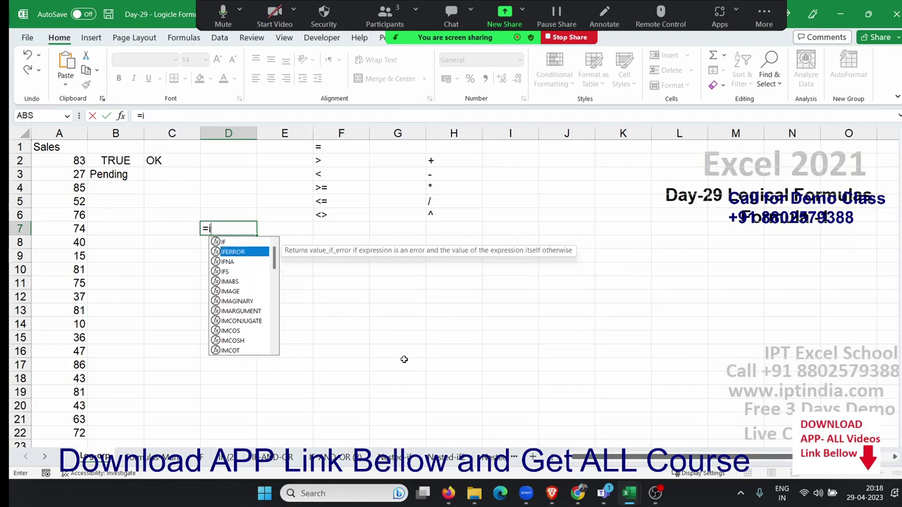
pyautogui.press('Down')
pyautogui.press('Down')
pyautogui.press('Down')
pyautogui.press('Down')
pyautogui.press('Down')
pyautogui.press('Up')
pyautogui.press('Up')
pyautogui.press('Up')
pyautogui.press('Up')
pyautogui.press('Up')
pyautogui.press('Down')
pyautogui.press('Up')
pyautogui.press('Tab')
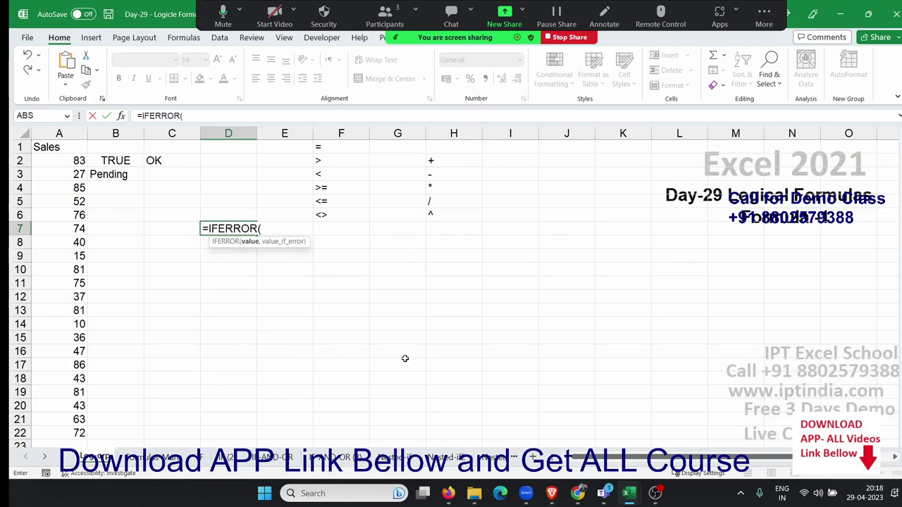
pyautogui.press('Return')
pyautogui.press('Return')
pyautogui.press('Escape')
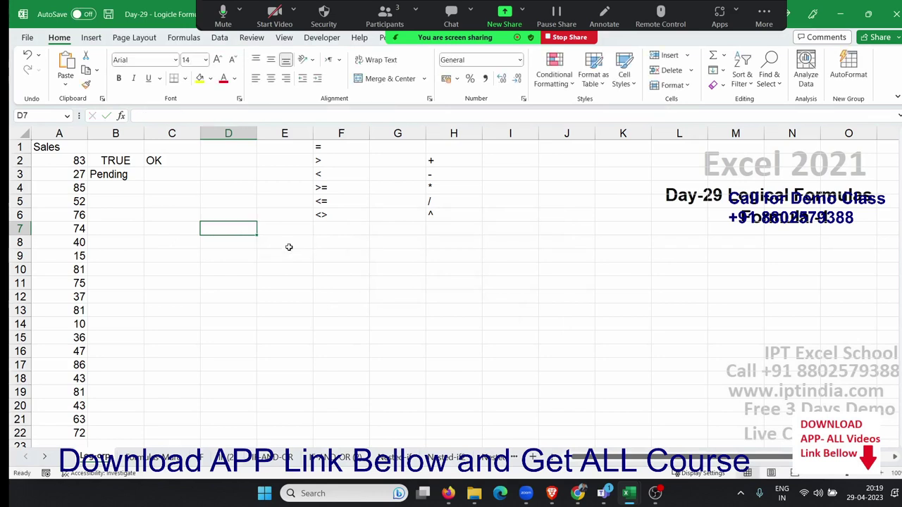
pyautogui.write('=if')
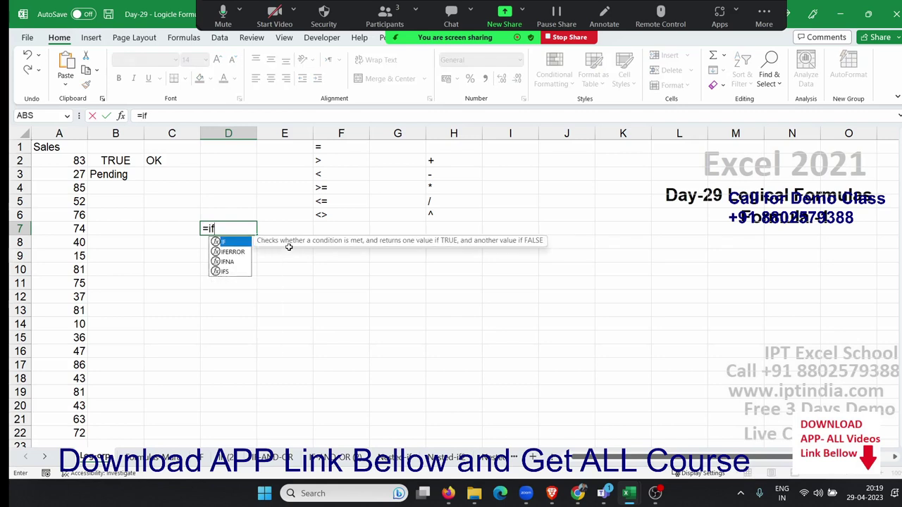
pyautogui.press('Tab')
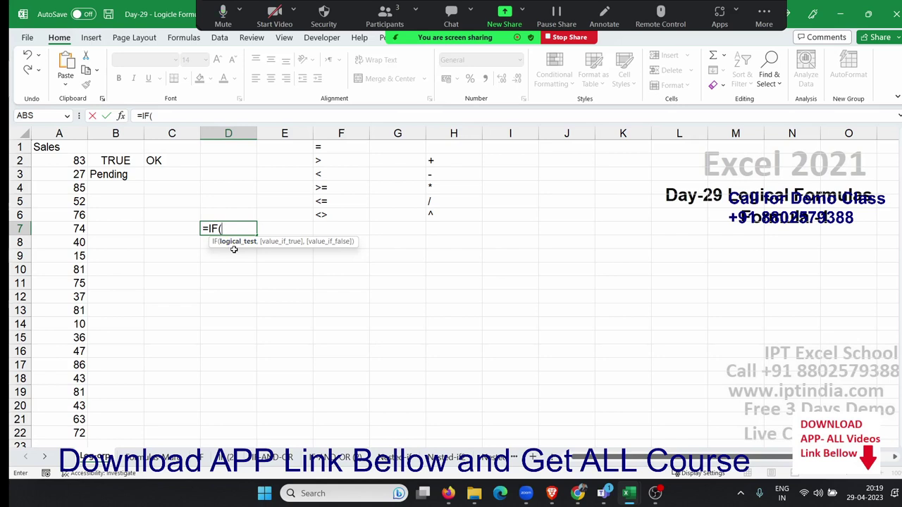
pyautogui.press('Return')
pyautogui.press('Return')
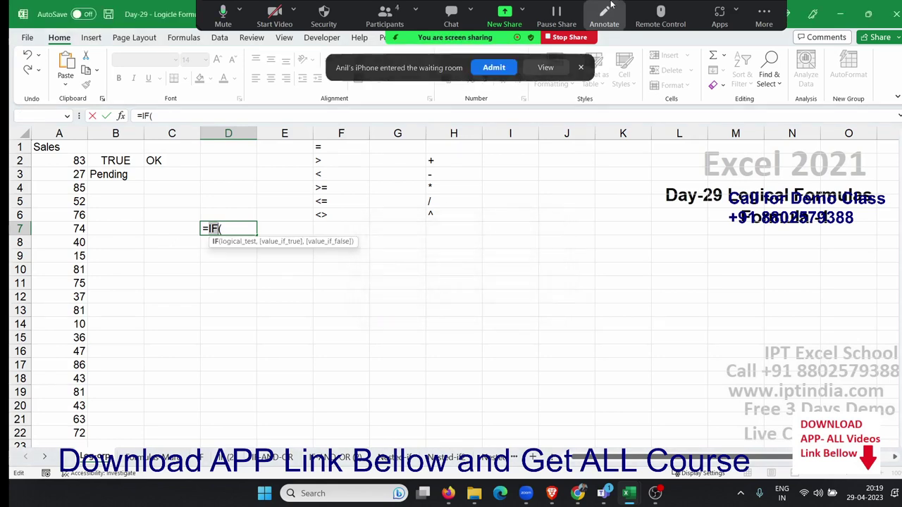
pyautogui.press('Return')
pyautogui.press('Return')
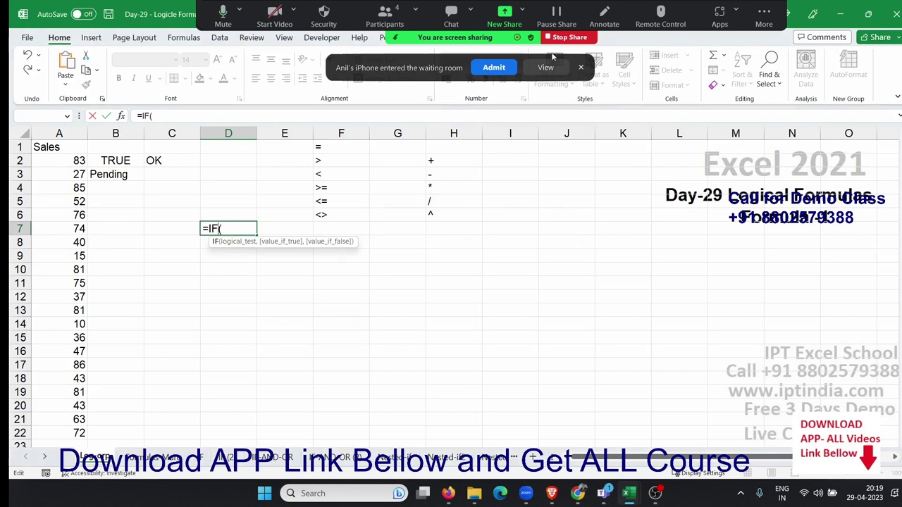
pyautogui.click(516, 65)
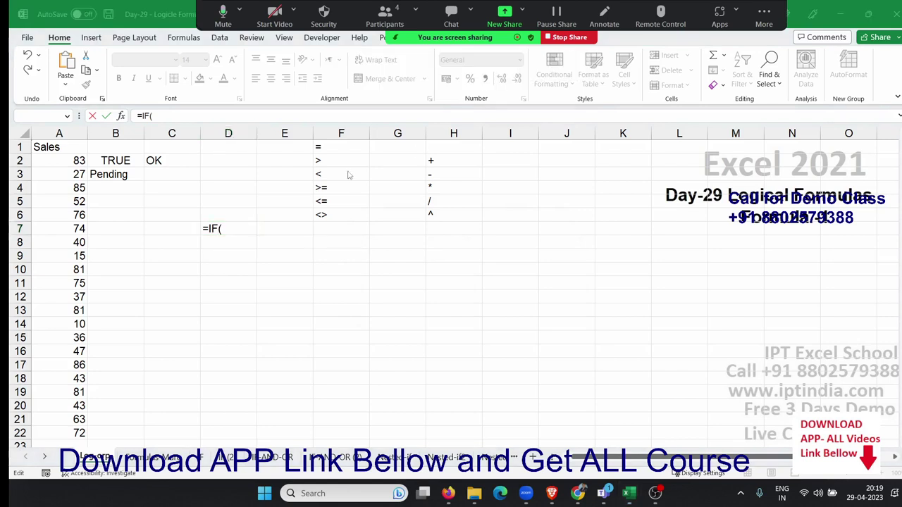
pyautogui.click(230, 229)
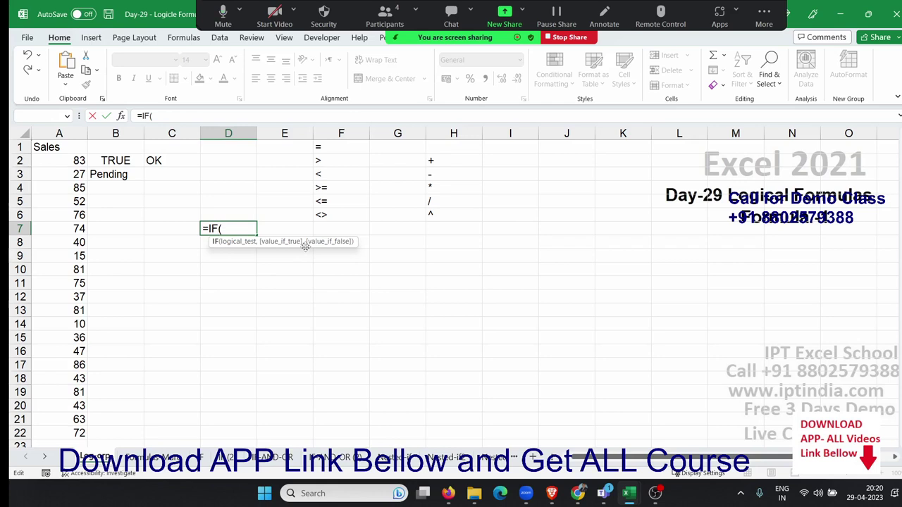
pyautogui.press('Return')
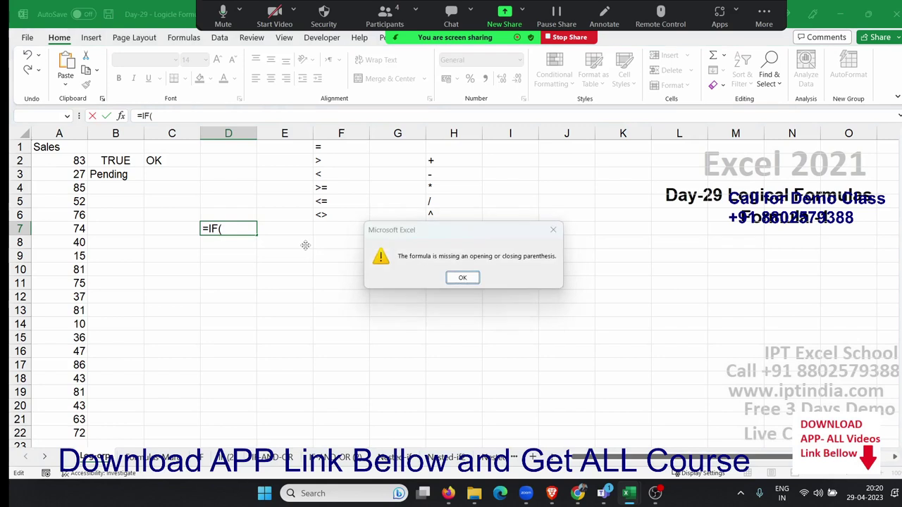
pyautogui.press('Return')
pyautogui.press('Return')
pyautogui.press('Return')
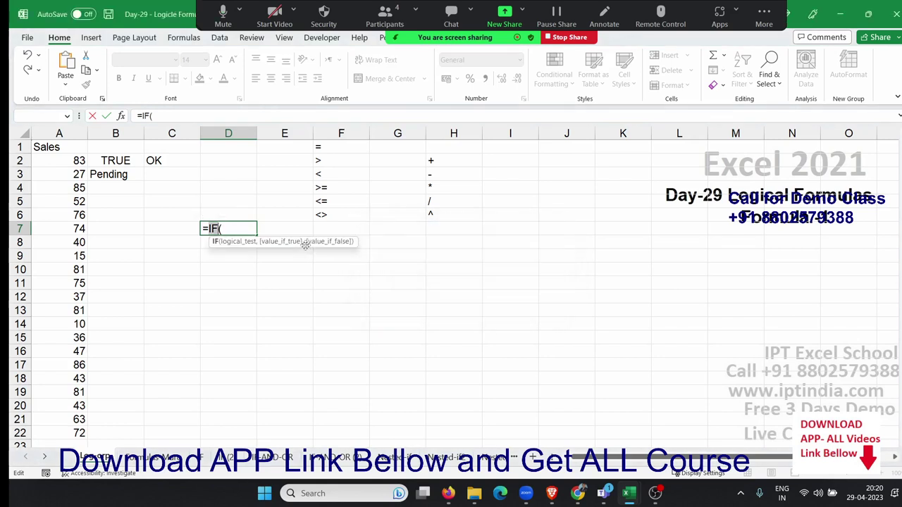
pyautogui.press('Escape')
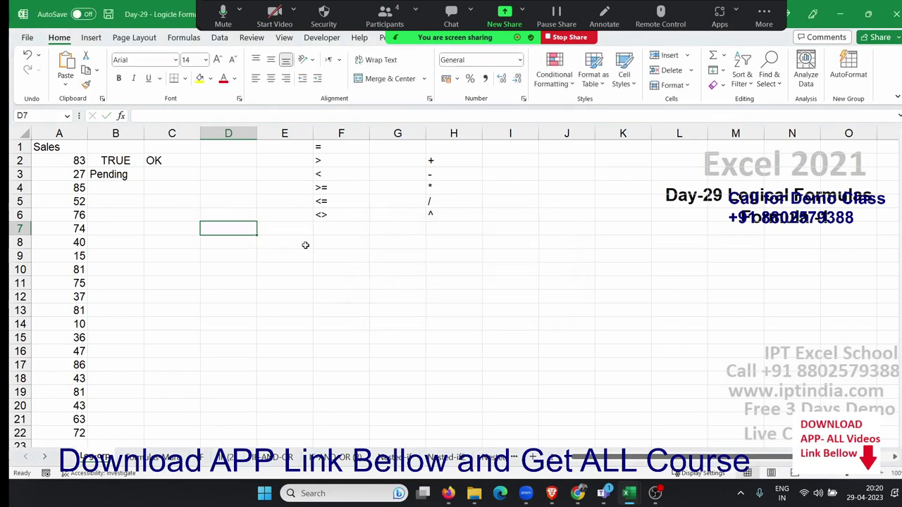
pyautogui.write('=vl')
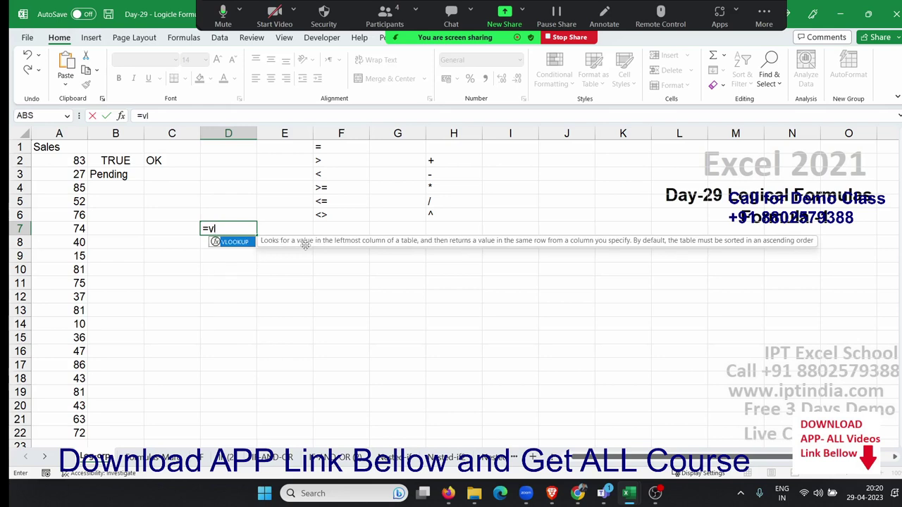
pyautogui.press('Escape')
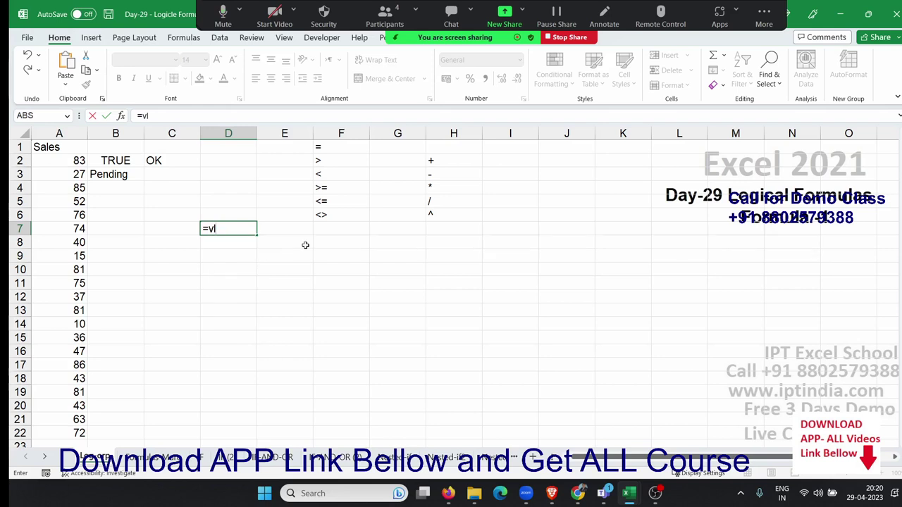
pyautogui.press('Escape')
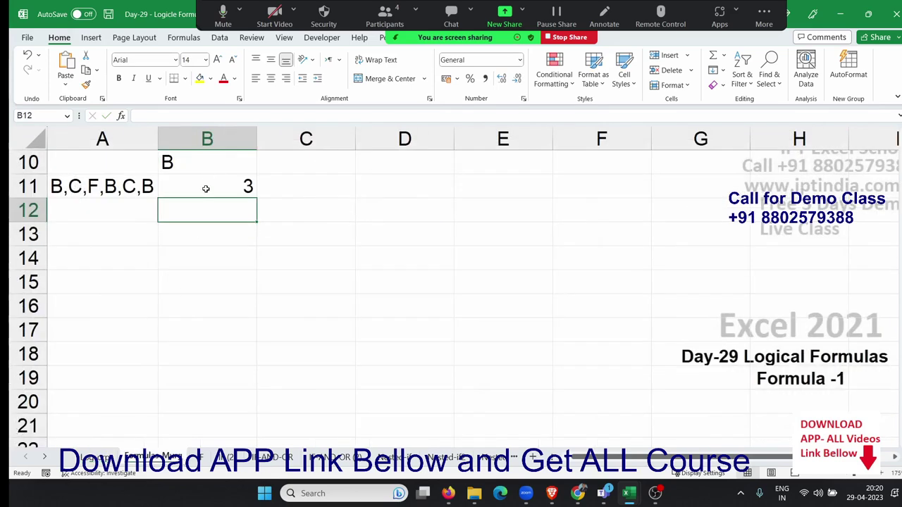
# Erase the red ink note and delete rows 1–8 holding P, R, T, N and Amt
pyautogui.click(204, 188)
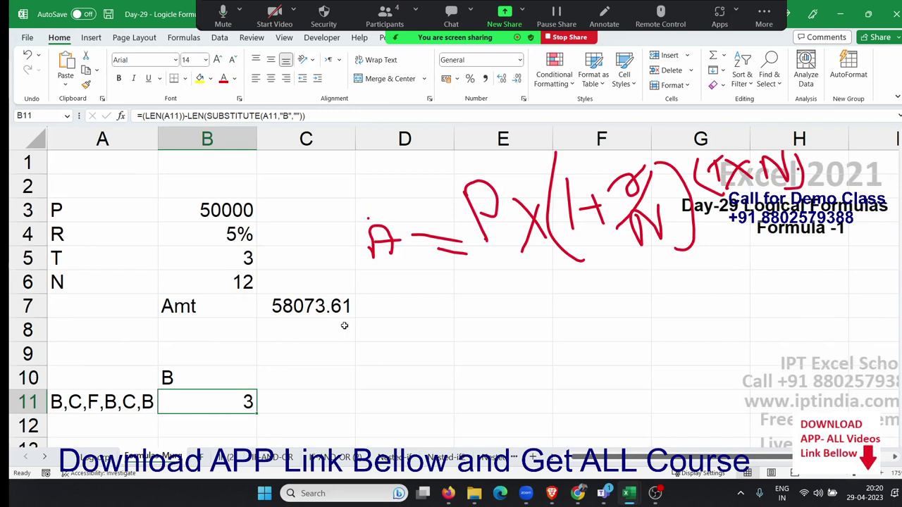
pyautogui.click(336, 315)
pyautogui.moveTo(431, 323); pyautogui.dragTo(43, 197)
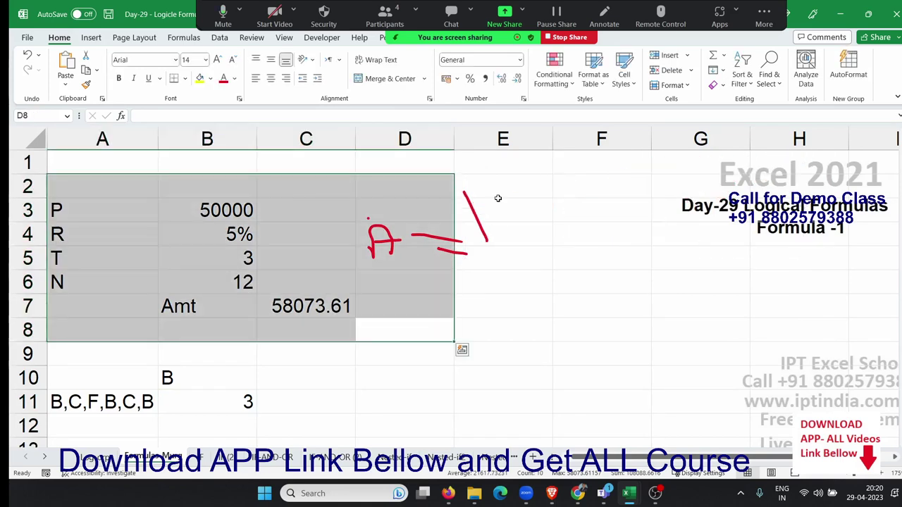
pyautogui.click(484, 218)
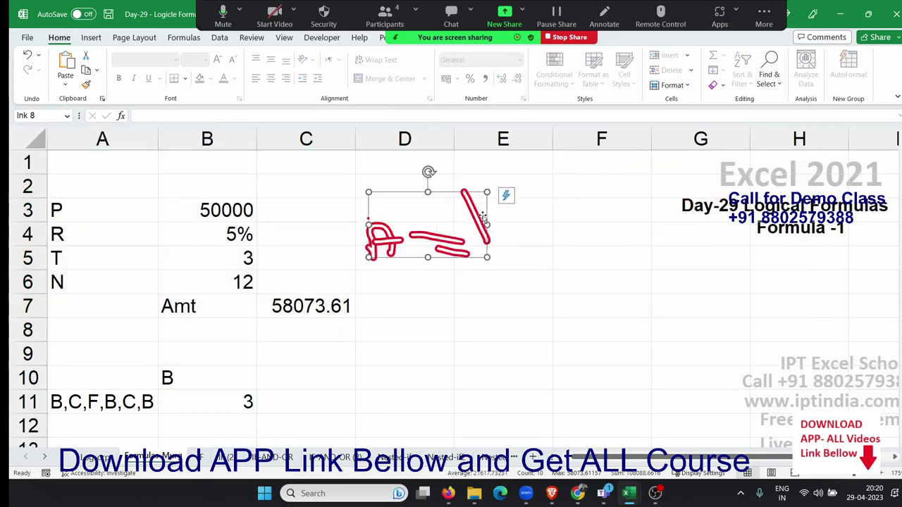
pyautogui.press('Delete')
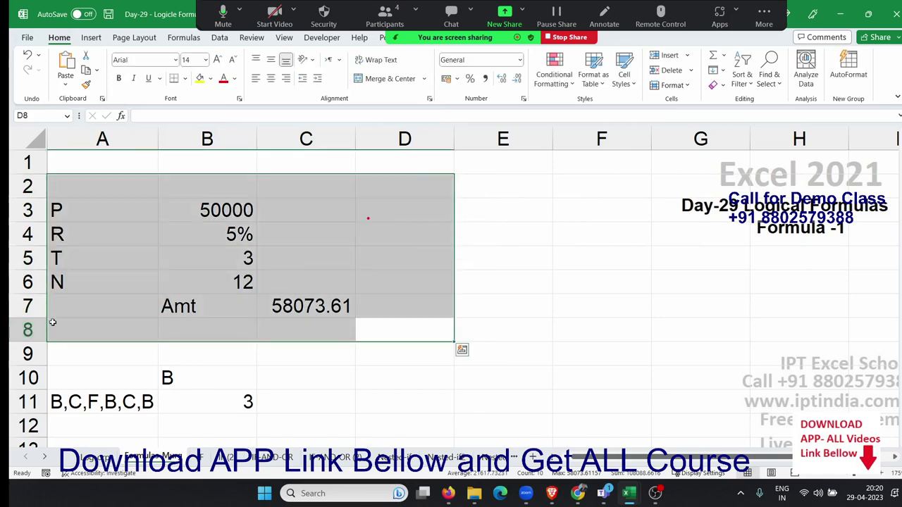
pyautogui.moveTo(35, 329); pyautogui.dragTo(18, 162)
pyautogui.hotkey('ctrl', '-')
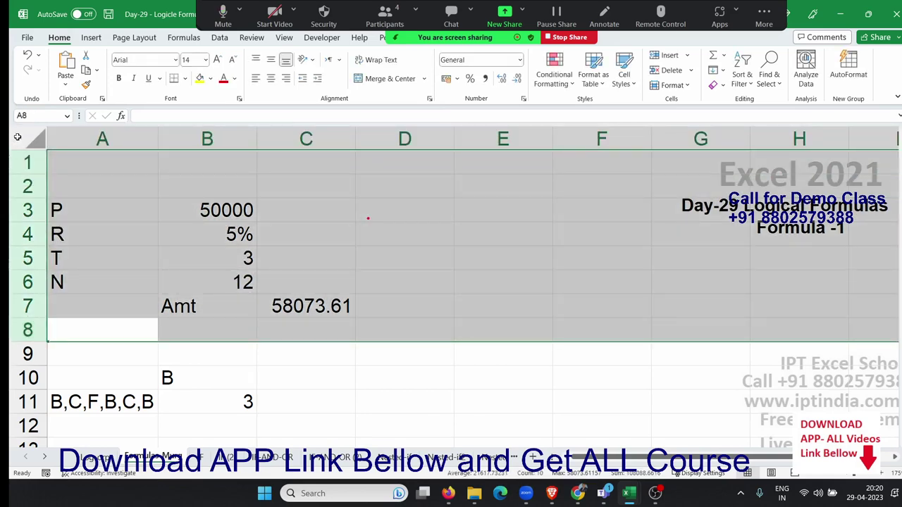
# Clear the old B count from cell B3
pyautogui.press('Up')
pyautogui.press('Up')
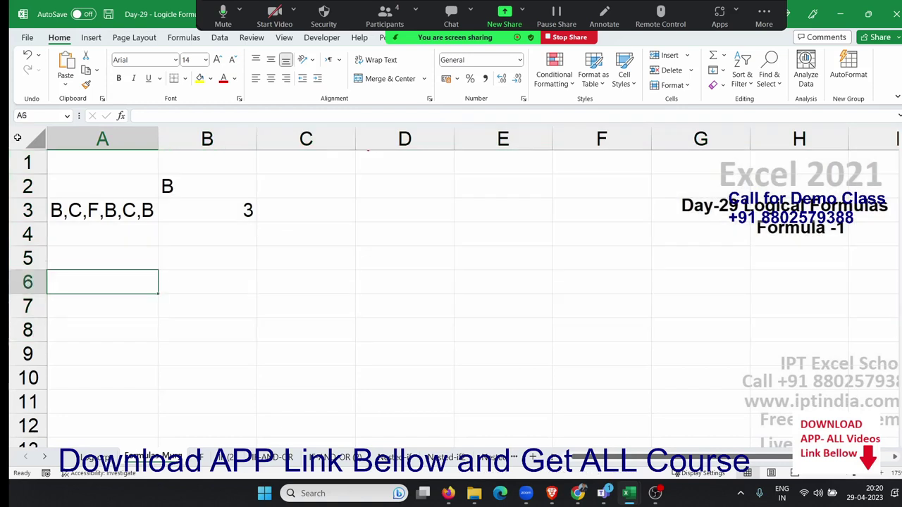
pyautogui.press('Up')
pyautogui.press('Up')
pyautogui.press('Up')
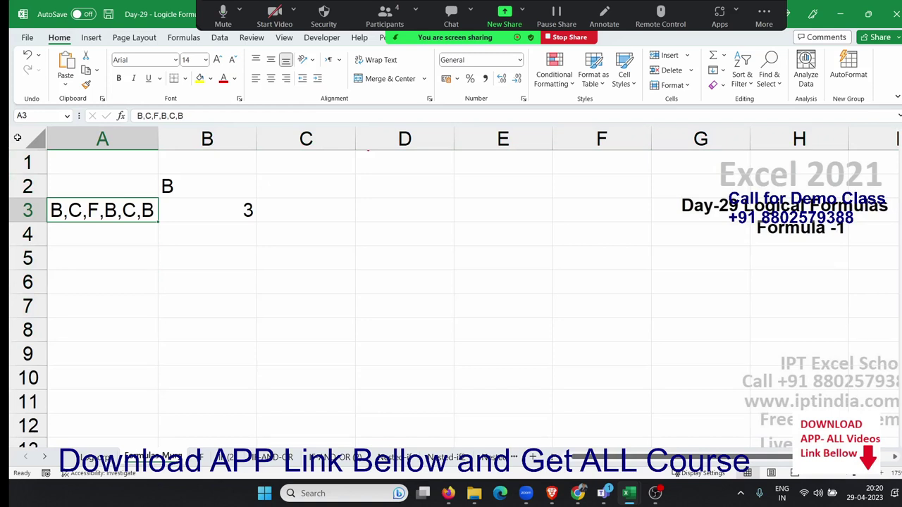
pyautogui.press('Right')
pyautogui.press('Up')
pyautogui.press('Left')
pyautogui.press('Down')
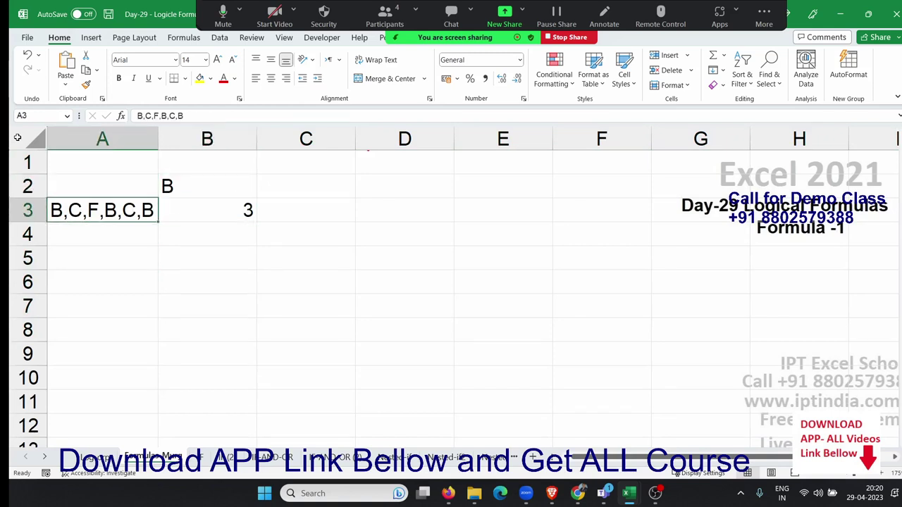
pyautogui.press('Right')
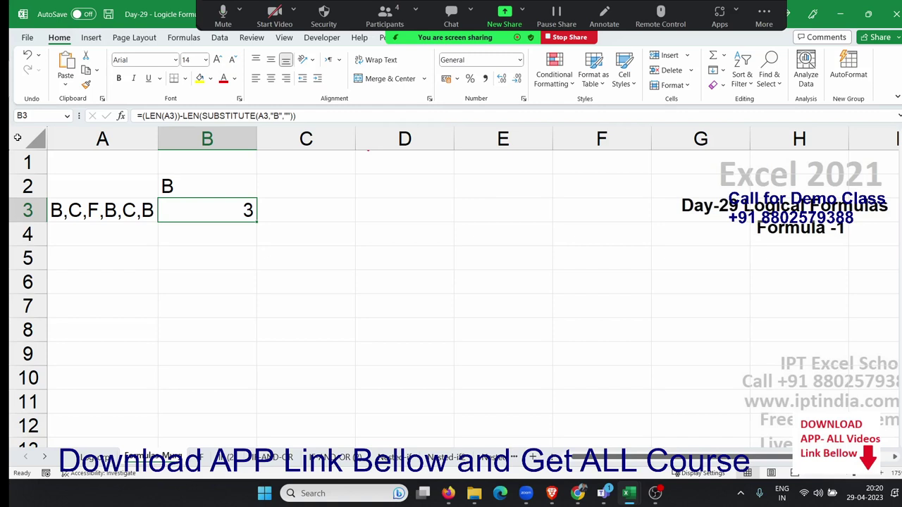
pyautogui.press('Delete')
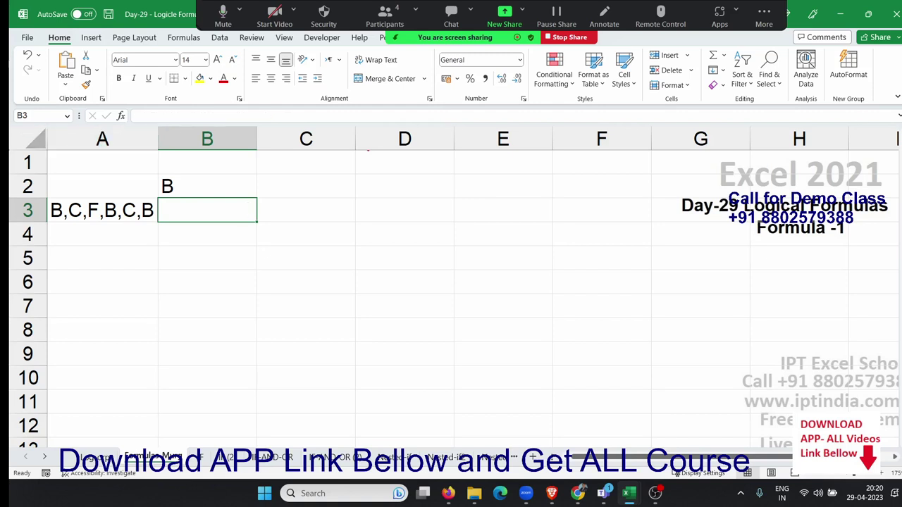
# Enter =LEN(A3) in B4, giving the text length 11
pyautogui.press('Down')
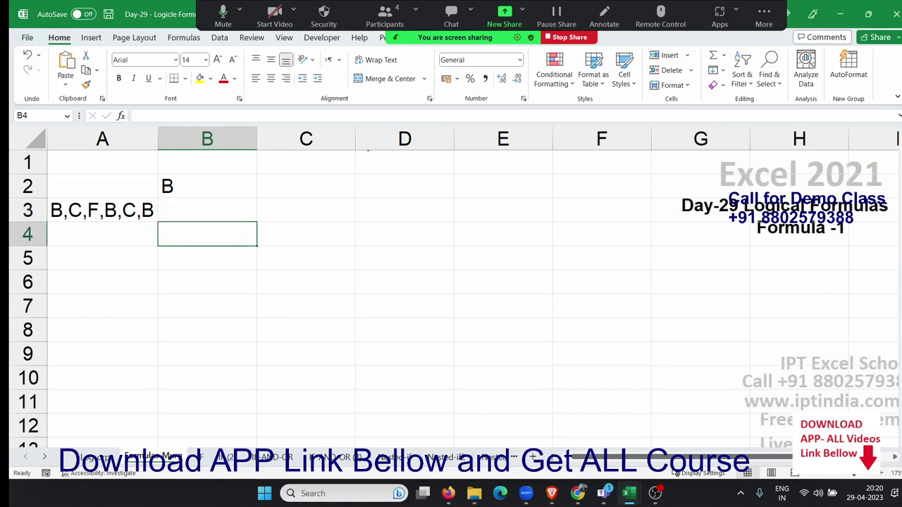
pyautogui.write('=l')
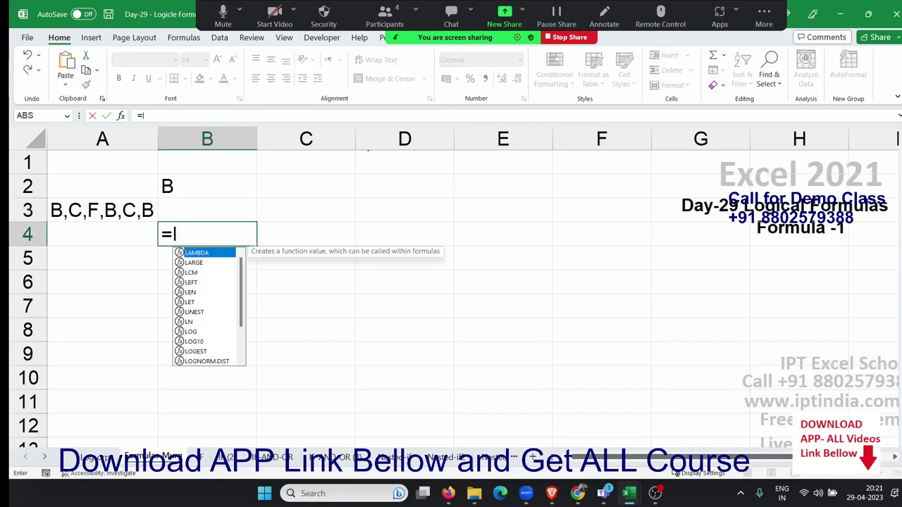
pyautogui.write('en')
pyautogui.press('Tab')
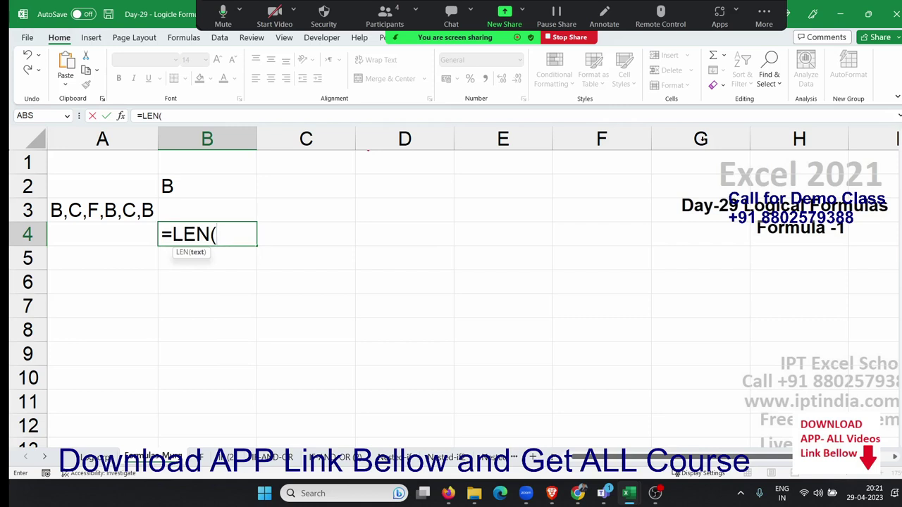
pyautogui.click(83, 208)
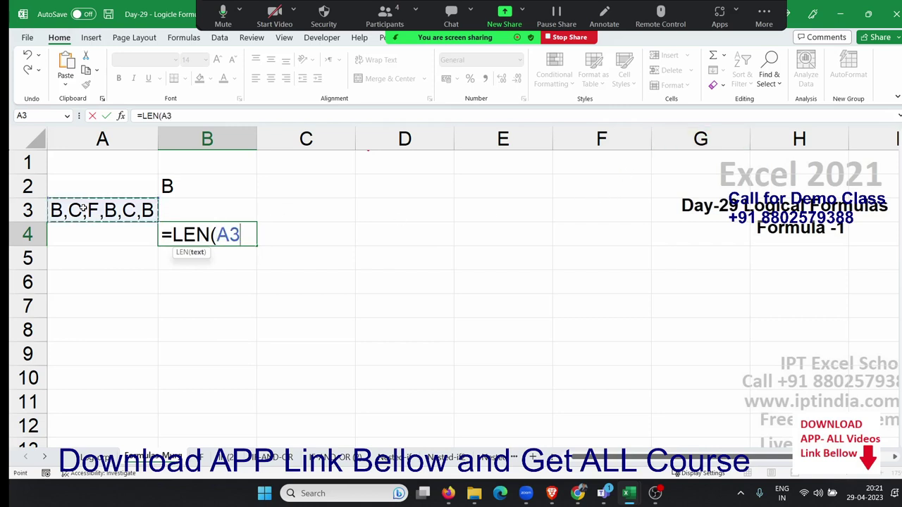
pyautogui.write(')')
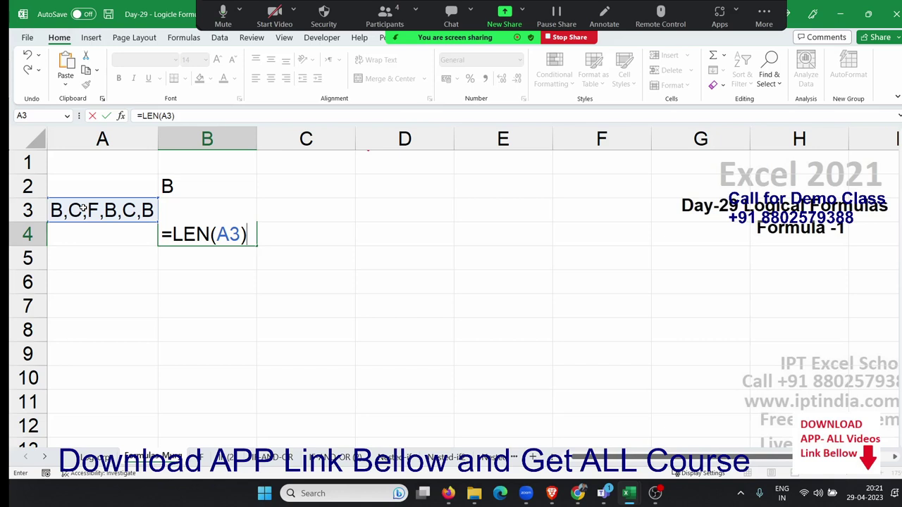
pyautogui.press('Return')
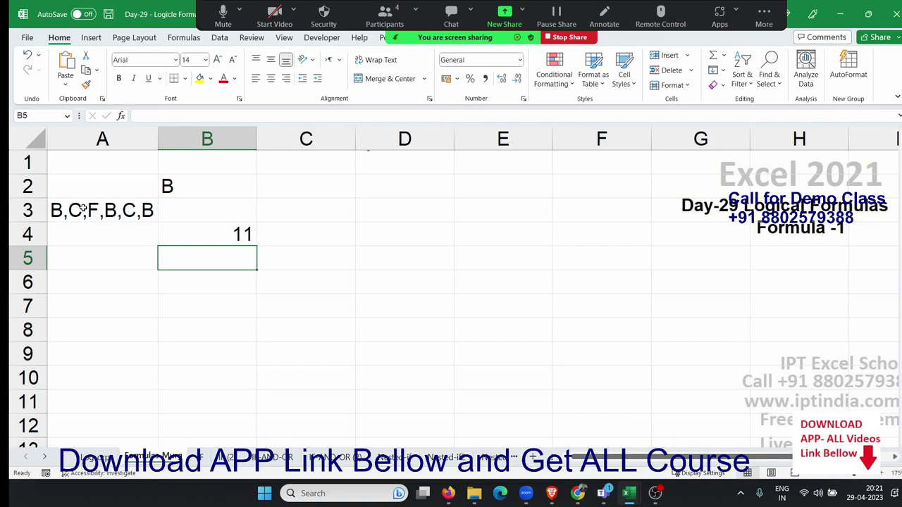
pyautogui.press('Up')
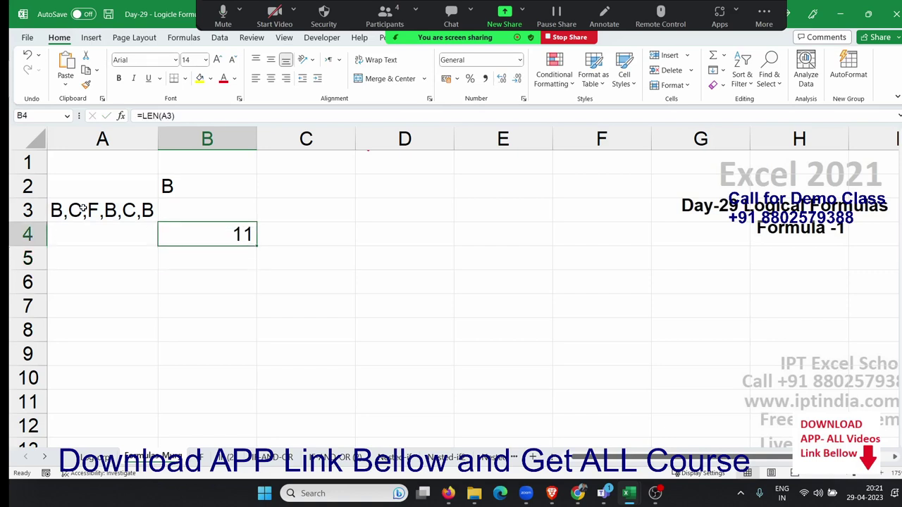
# Enter =SUBSTITUTE(A3,"B","") in C4 to strip every B from A3
pyautogui.press('Right')
pyautogui.write('=su')
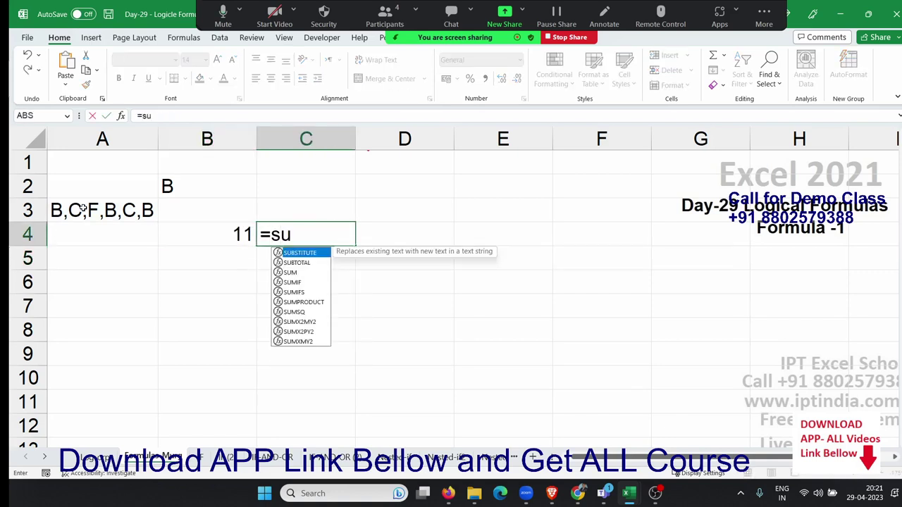
pyautogui.write('b')
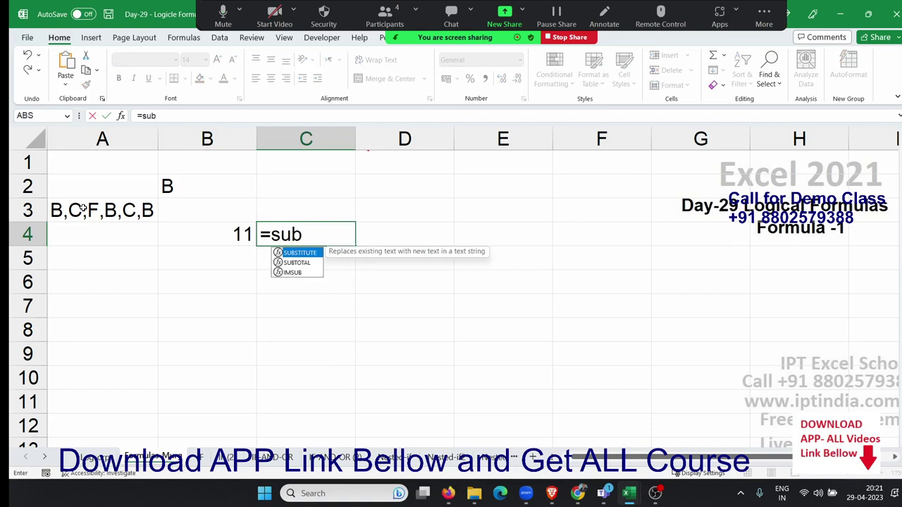
pyautogui.press('Tab')
pyautogui.press('Left')
pyautogui.press('Left')
pyautogui.press('Up')
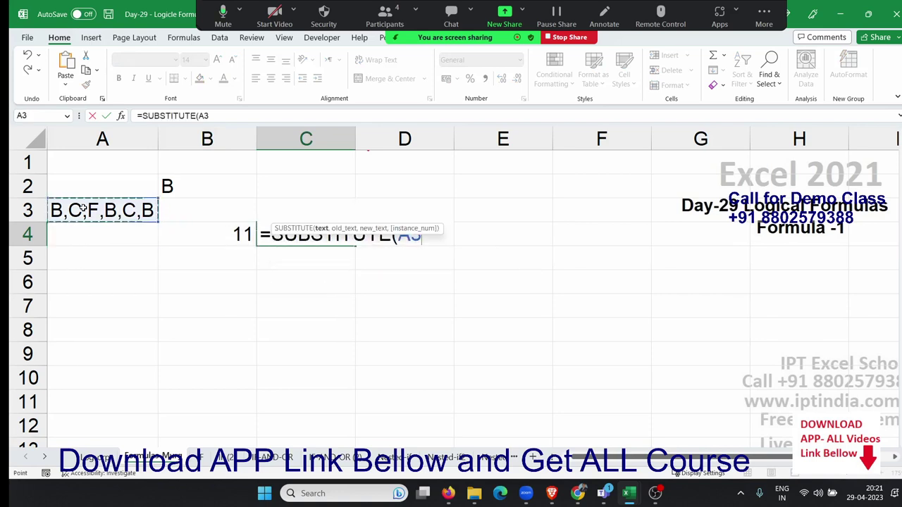
pyautogui.write(',"')
pyautogui.write('B')
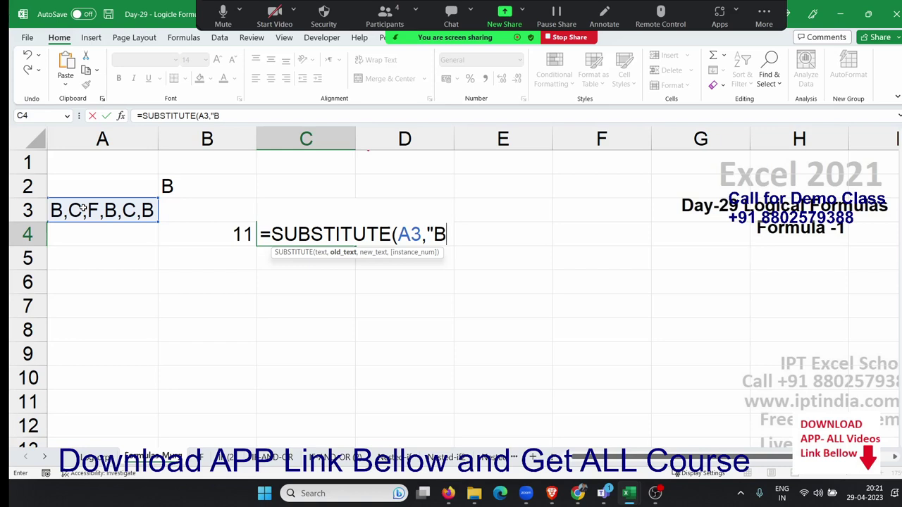
pyautogui.write('"')
pyautogui.write(',""')
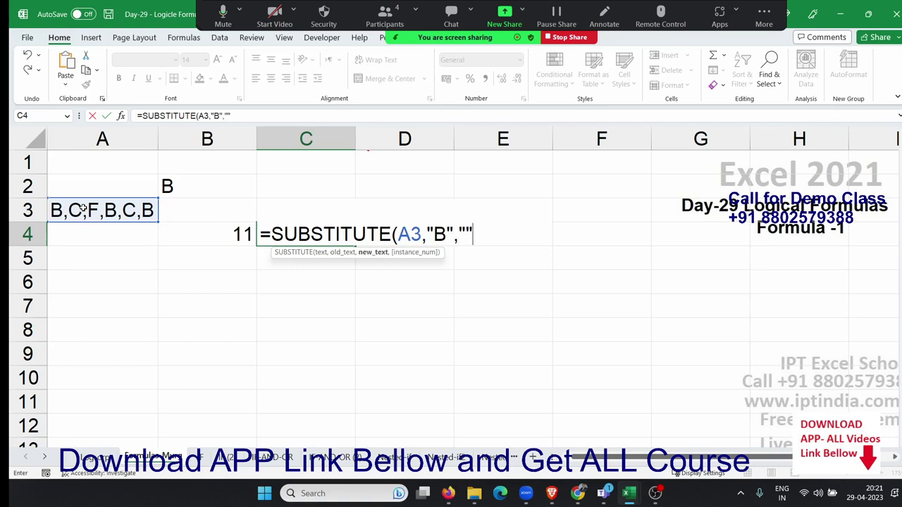
pyautogui.write(')')
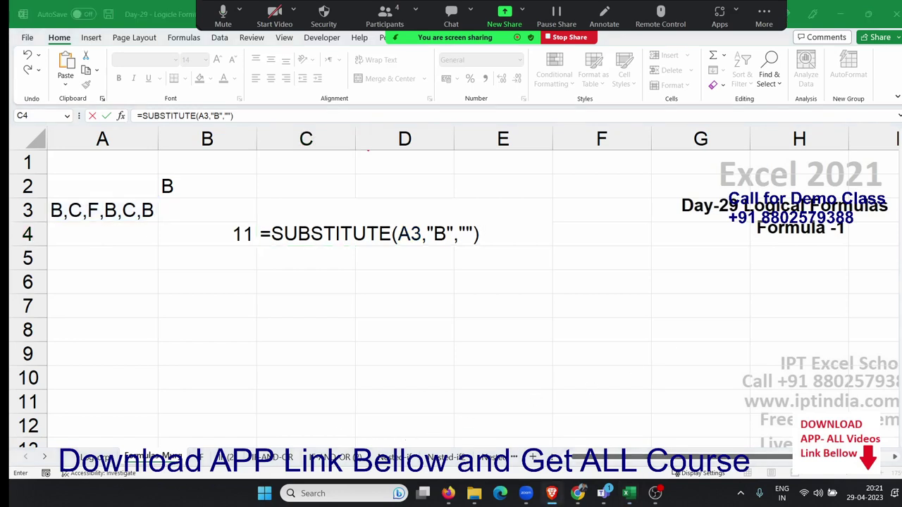
pyautogui.click(334, 236)
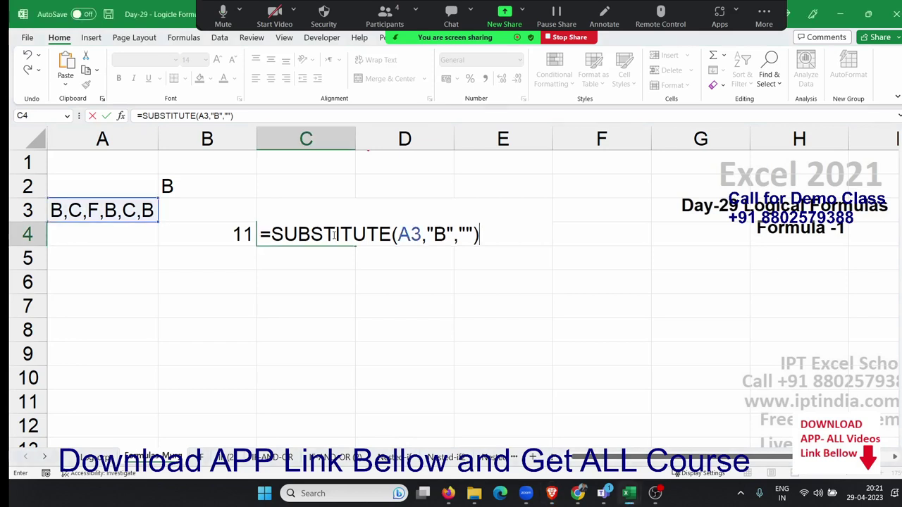
pyautogui.press('Return')
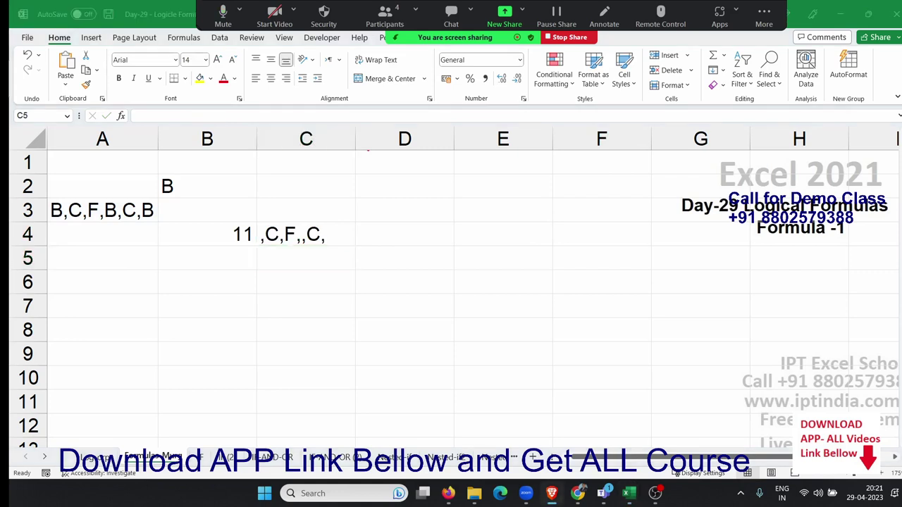
pyautogui.click(298, 250)
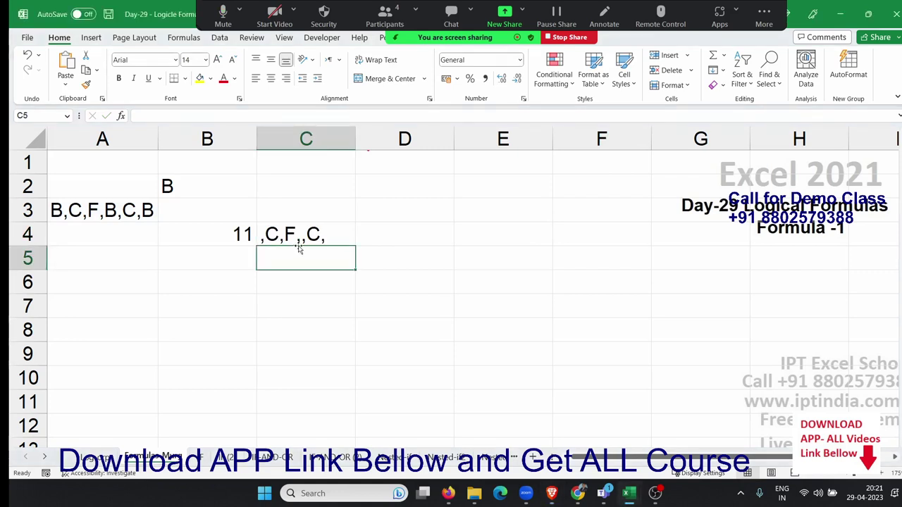
pyautogui.click(383, 235)
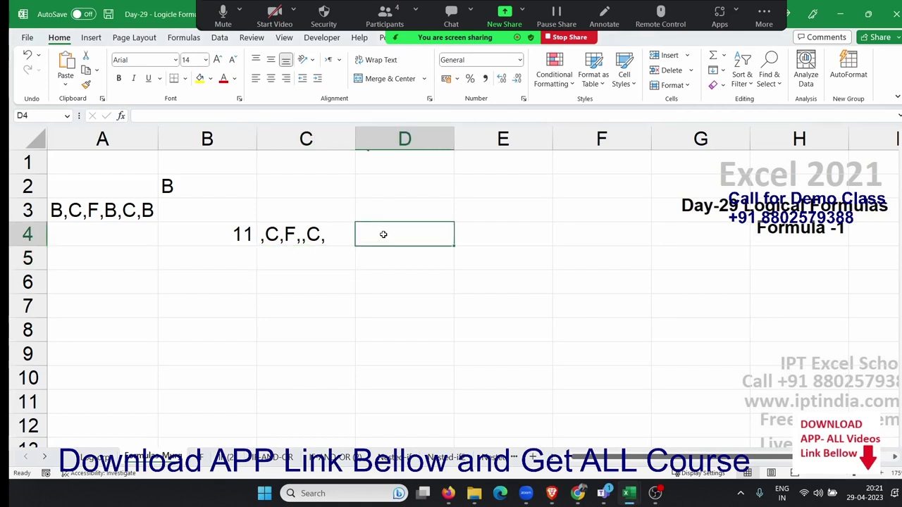
# Enter =LEN(C4) in D4, showing 8 for the stripped text
pyautogui.doubleClick(383, 235)
pyautogui.write('In')
pyautogui.press('BackSpace')
pyautogui.press('BackSpace')
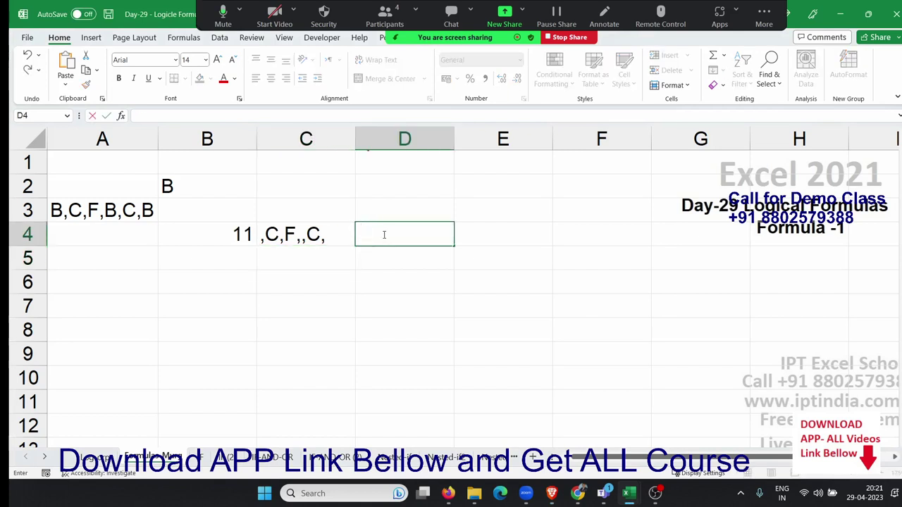
pyautogui.write('=len')
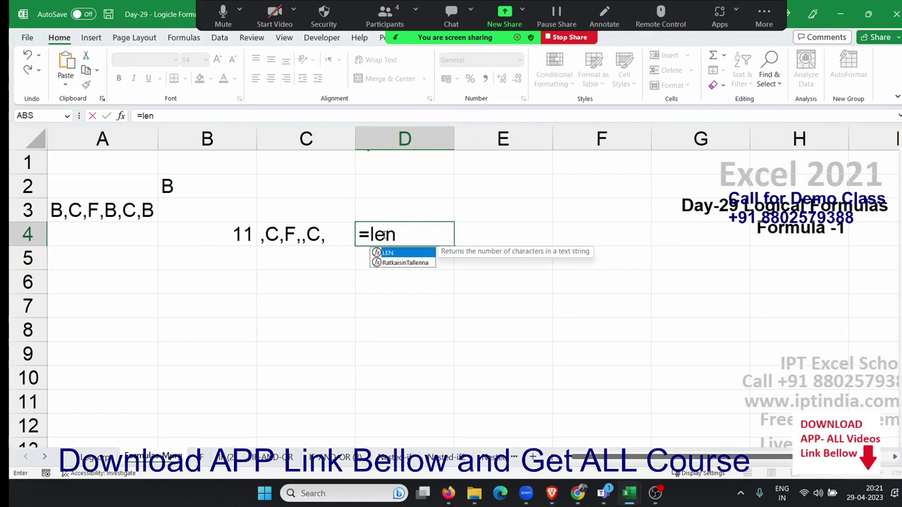
pyautogui.press('Tab')
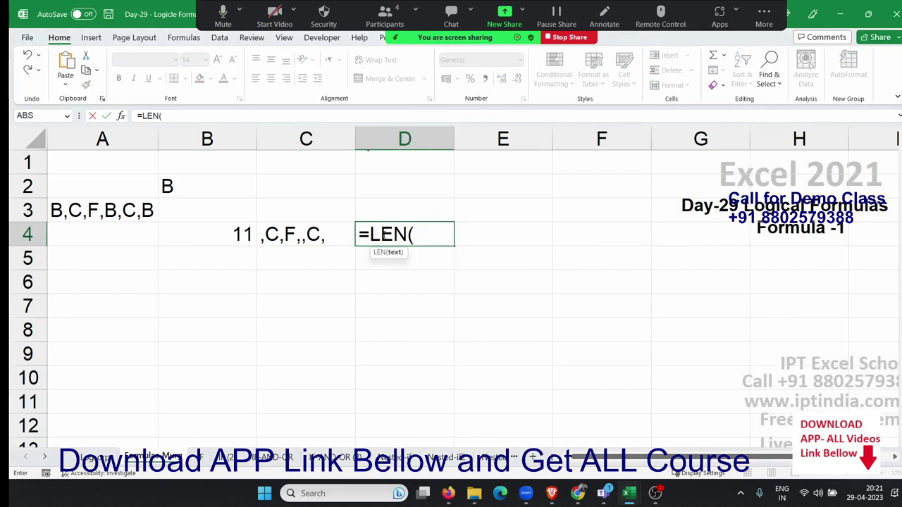
pyautogui.press('Left')
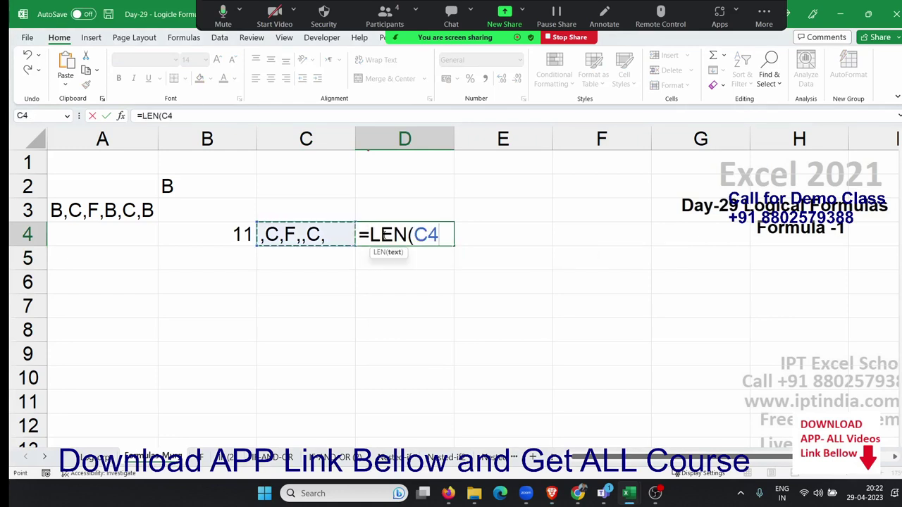
pyautogui.press('Return')
pyautogui.click(383, 232)
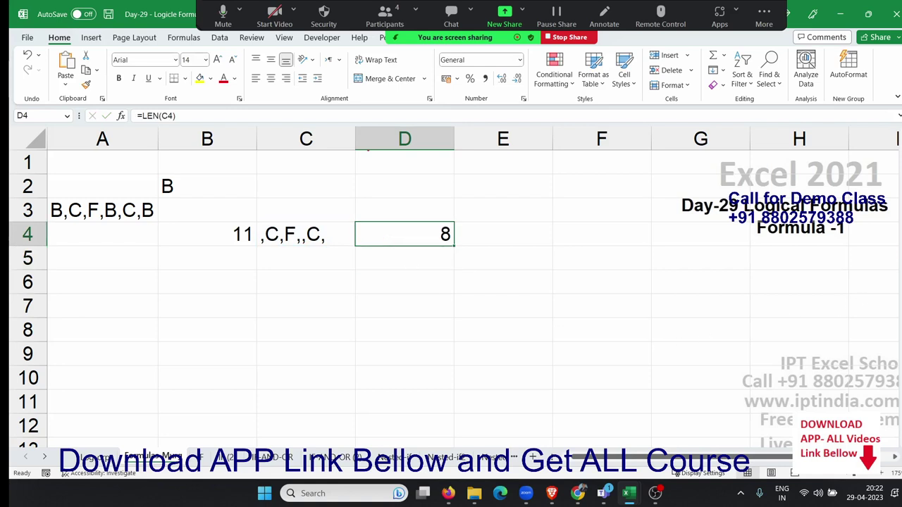
pyautogui.click(552, 493)
# Enter =B4-D4 in E4, returning 3 as the count of Bs in A3
pyautogui.click(251, 241)
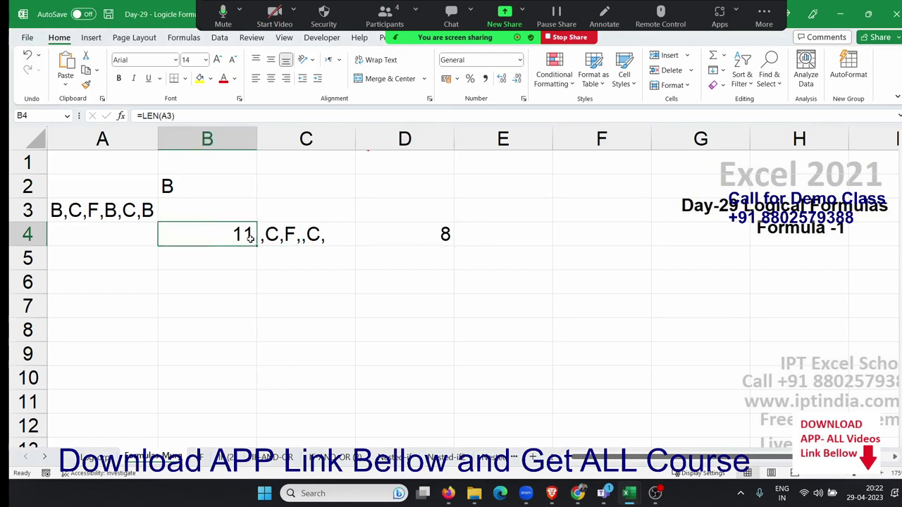
pyautogui.click(394, 235)
pyautogui.click(485, 234)
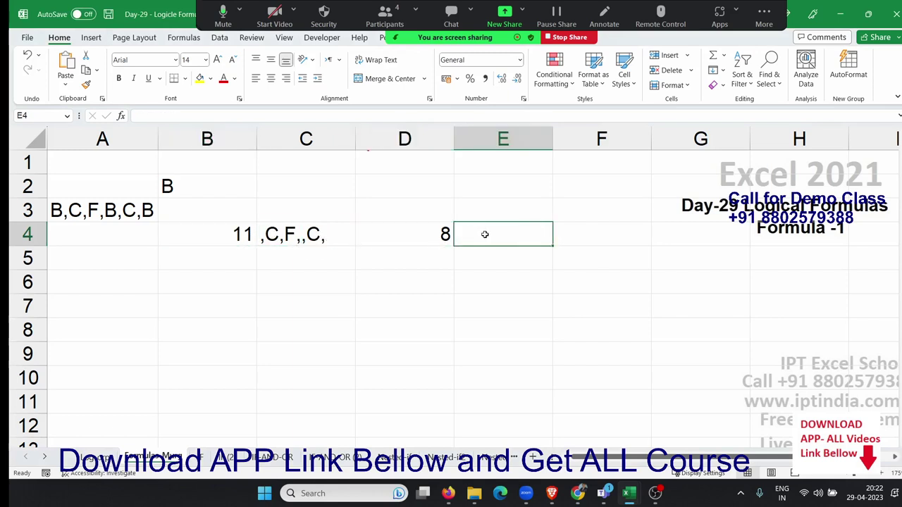
pyautogui.write('=')
pyautogui.press('Left')
pyautogui.press('Left')
pyautogui.press('Left')
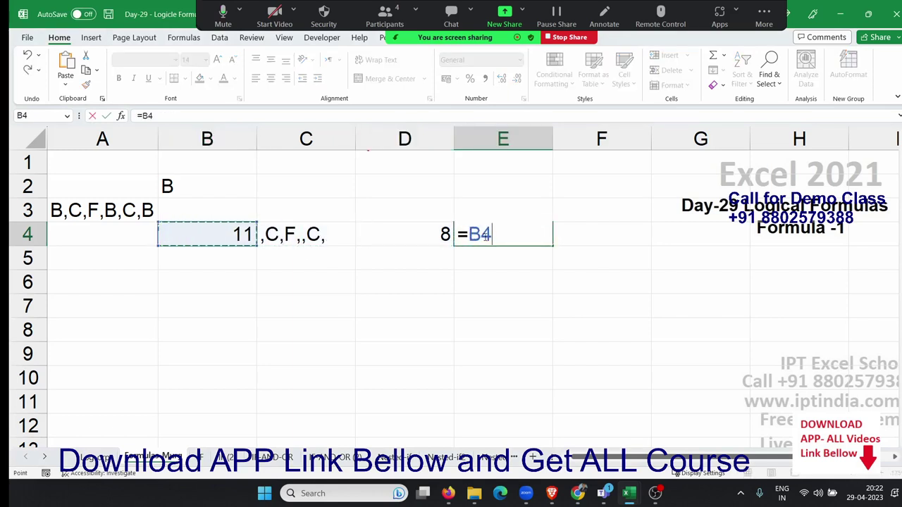
pyautogui.write('-')
pyautogui.press('Left')
pyautogui.hotkey('ctrl', 'Return')
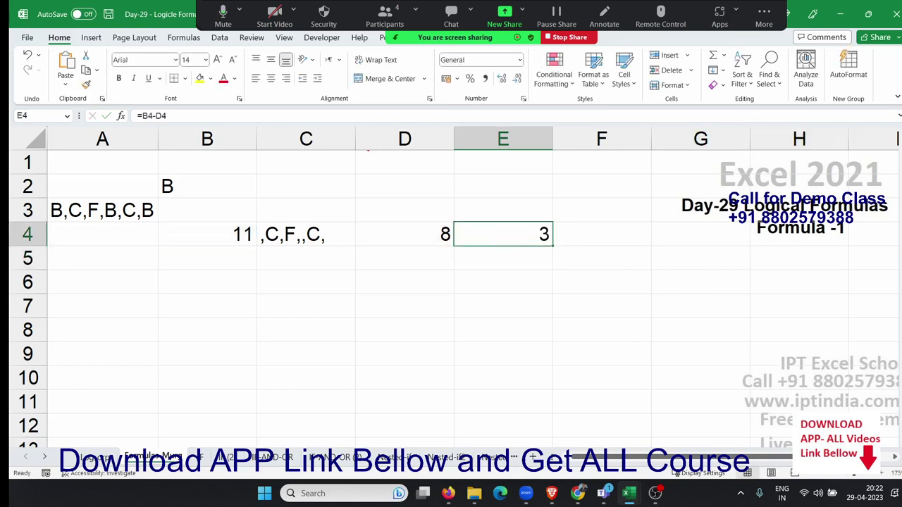
pyautogui.hotkey('alt', 'Tab')
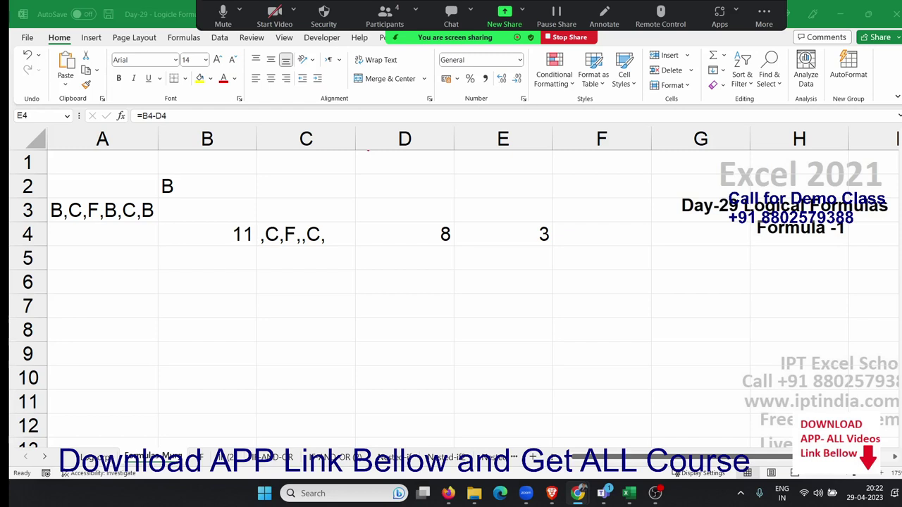
# Review the row 4 helper formulas, B4's LEN formula and E4's =B4-D4, without changing them
pyautogui.click(499, 240)
pyautogui.moveTo(512, 233); pyautogui.dragTo(252, 238)
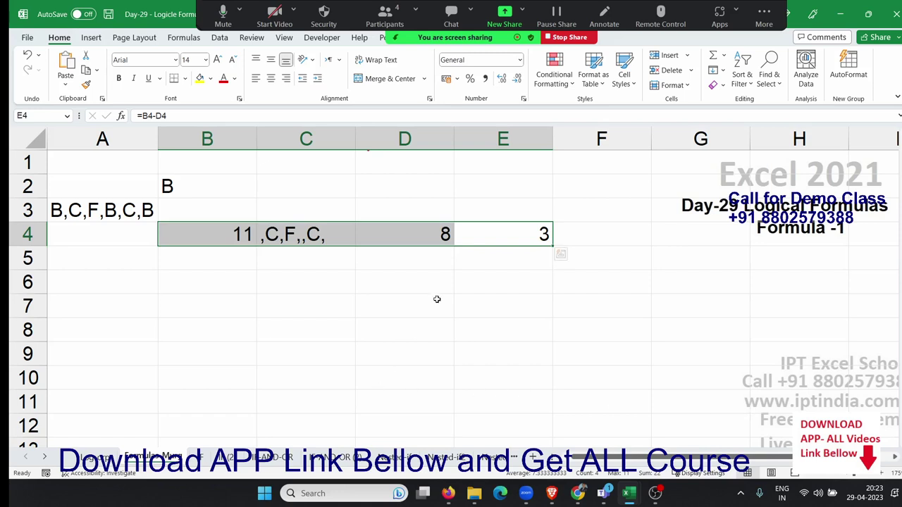
pyautogui.click(495, 236)
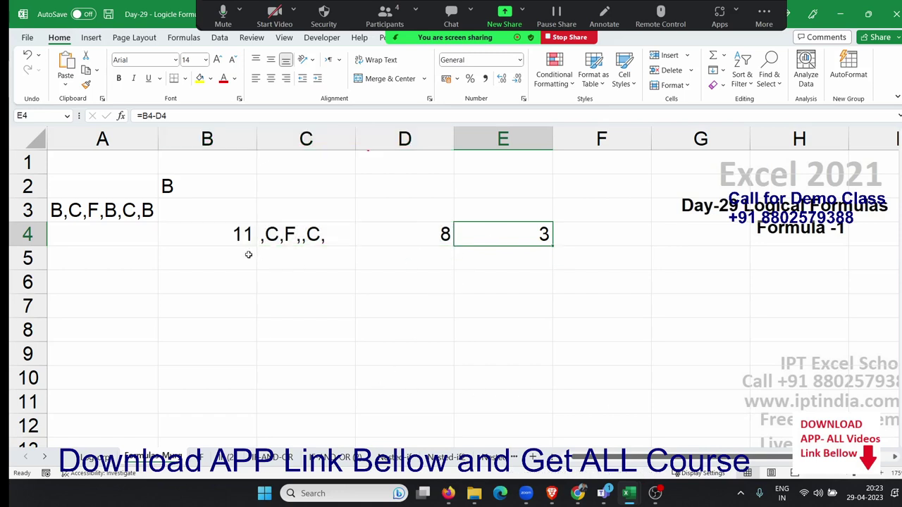
pyautogui.doubleClick(225, 242)
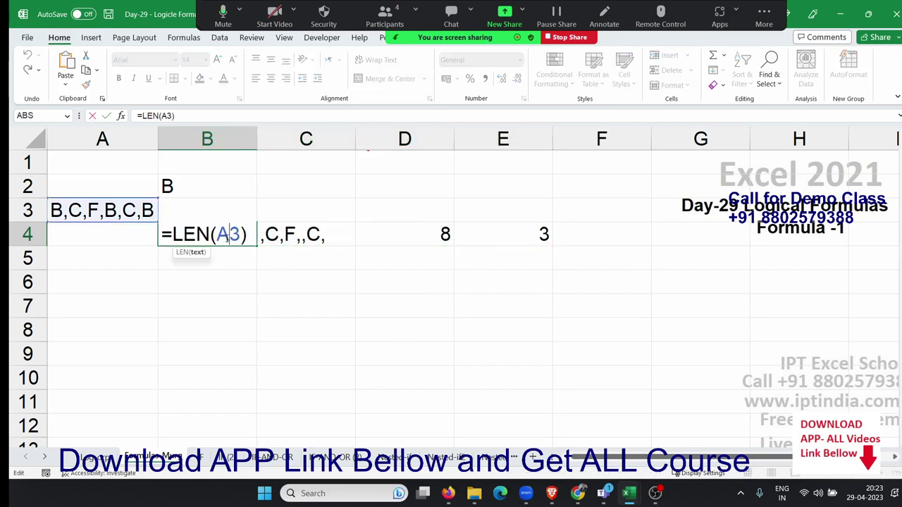
pyautogui.press('Escape')
pyautogui.click(519, 235)
pyautogui.write('=B4-D4')
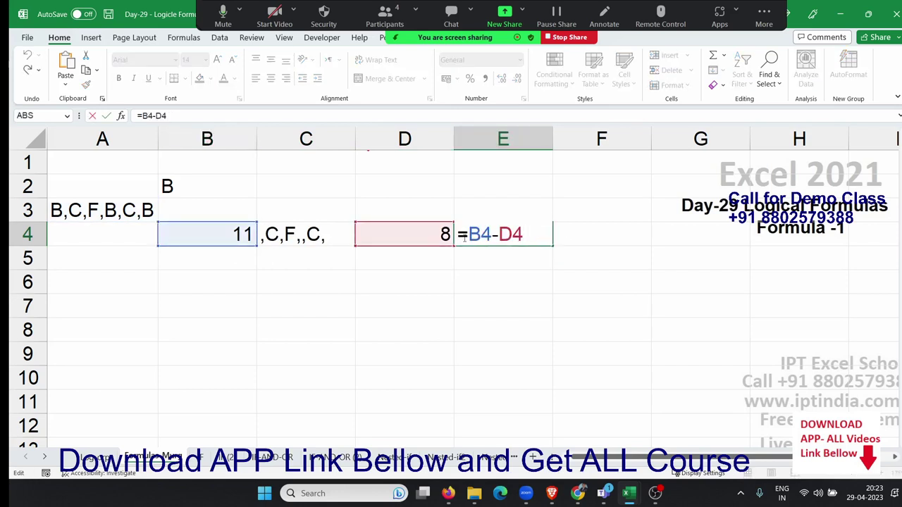
pyautogui.hotkey('ctrl', 'Return')
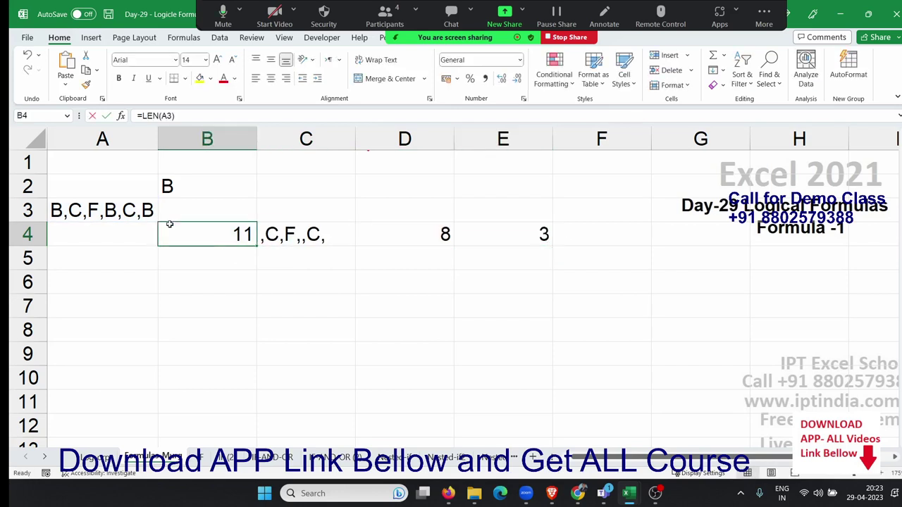
# Replace the B4 reference in E4 with LEN(A3), making E4 =(LEN(A3))-D4
pyautogui.doubleClick(171, 226)
pyautogui.moveTo(171, 225); pyautogui.dragTo(247, 234)
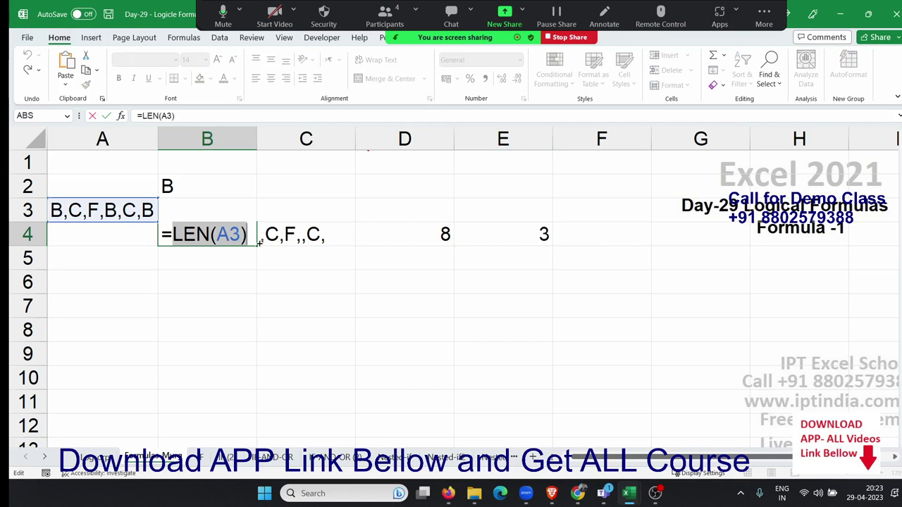
pyautogui.press('Escape')
pyautogui.click(508, 246)
pyautogui.doubleClick(511, 236)
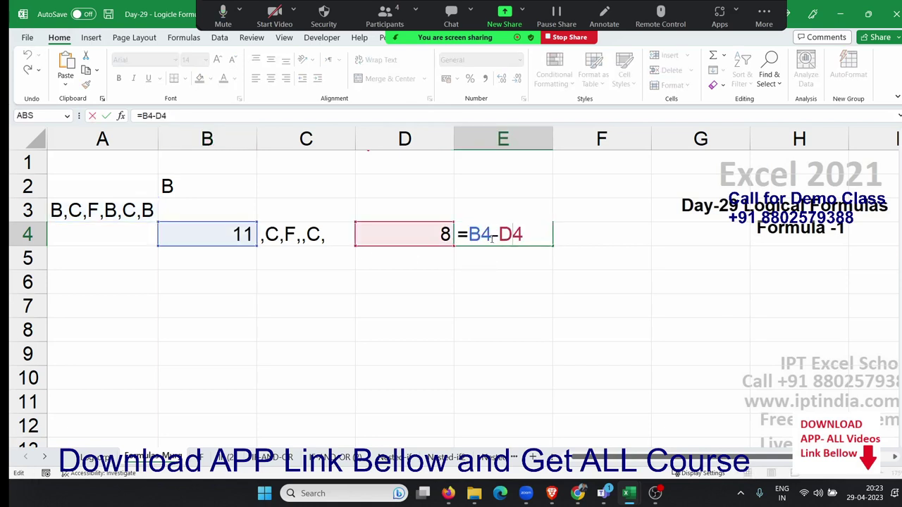
pyautogui.doubleClick(491, 236)
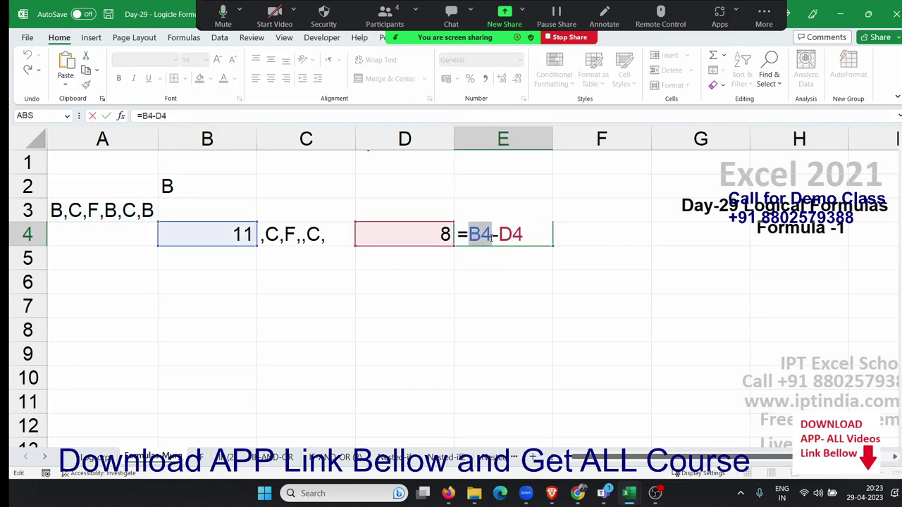
pyautogui.write('(A3)')
pyautogui.press('Left')
pyautogui.hotkey('ctrl', 'v')
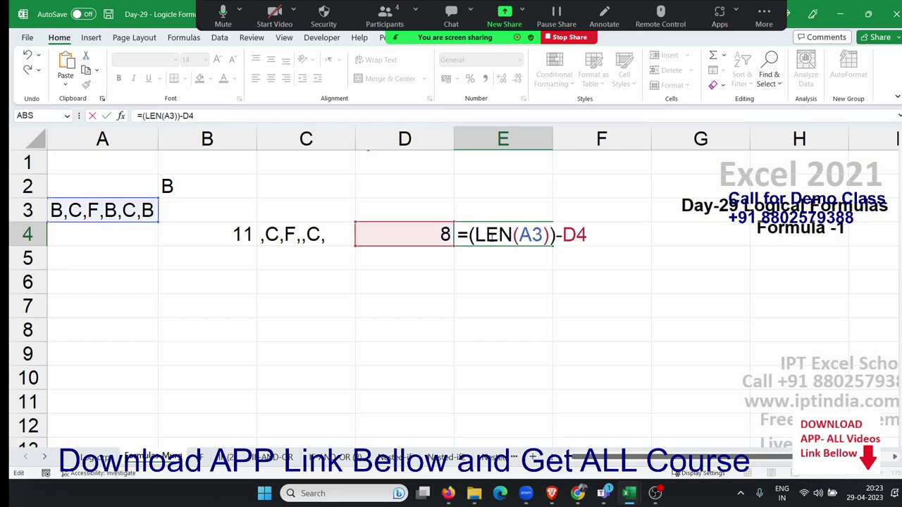
pyautogui.press('Return')
# Clear the now-unneeded 11 from helper cell B4
pyautogui.press('Up')
pyautogui.press('Left')
pyautogui.press('Left')
pyautogui.press('Left')
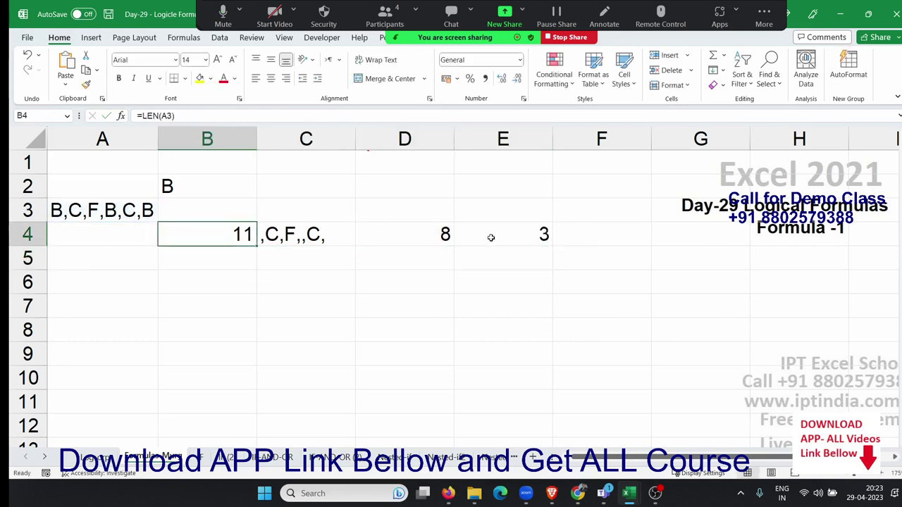
pyautogui.press('Delete')
pyautogui.press('Right')
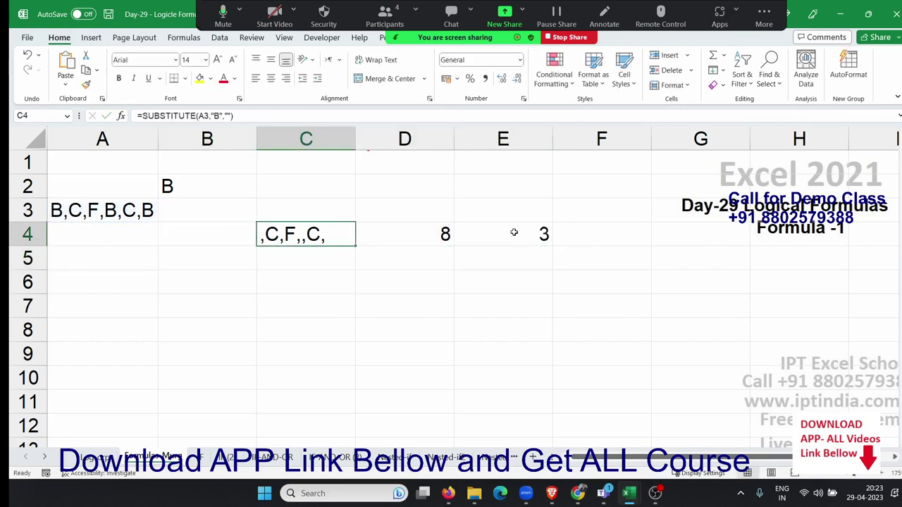
# Nest C4's SUBSTITUTE(A3,"B","") expression into D4's LEN formula in place of C4
pyautogui.doubleClick(294, 230)
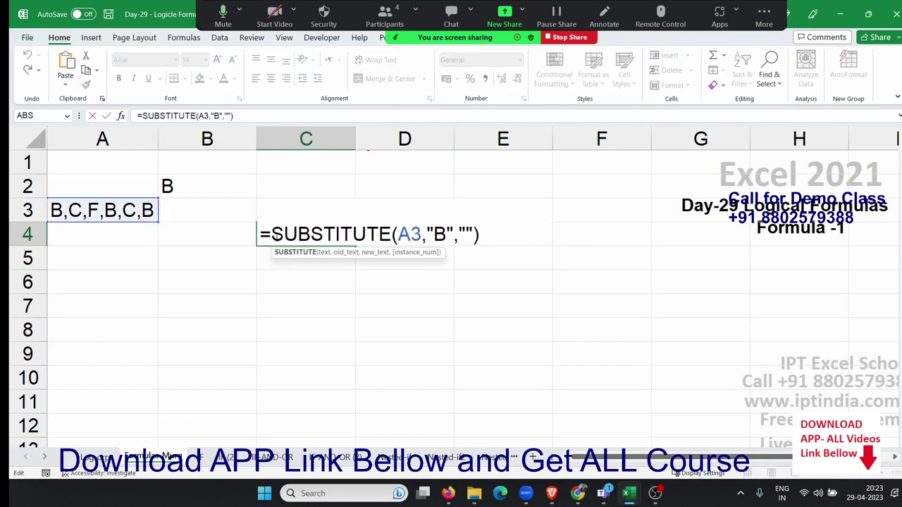
pyautogui.press('Escape')
pyautogui.doubleClick(503, 236)
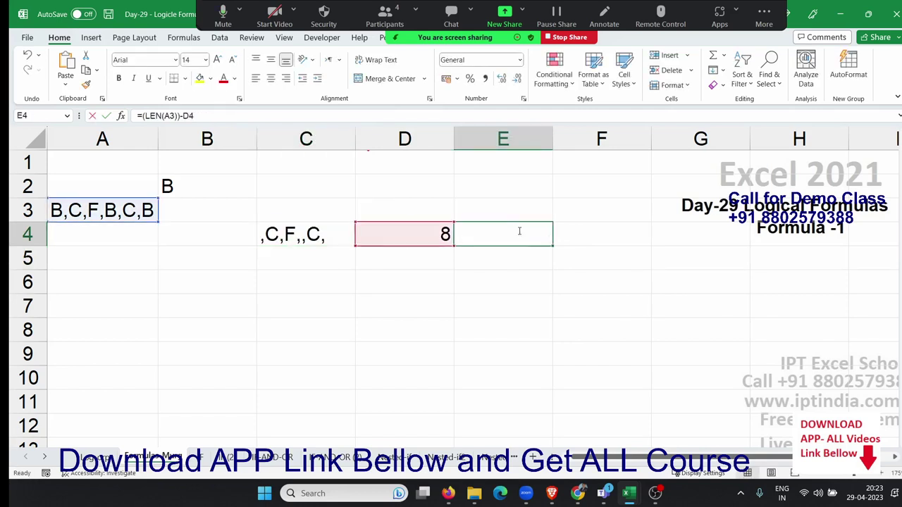
pyautogui.press('Escape')
pyautogui.doubleClick(428, 234)
pyautogui.doubleClick(427, 234)
pyautogui.hotkey('ctrl', 'v')
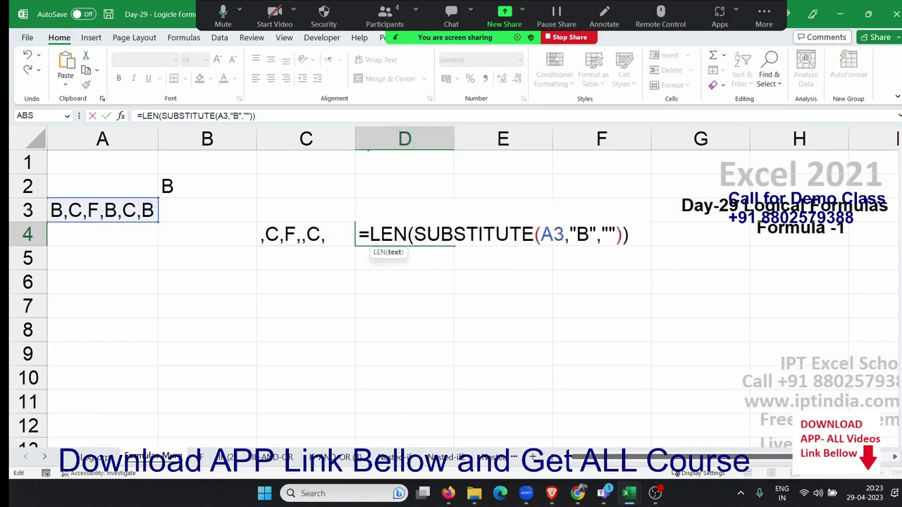
pyautogui.press('Return')
pyautogui.press('Up')
pyautogui.press('Left')
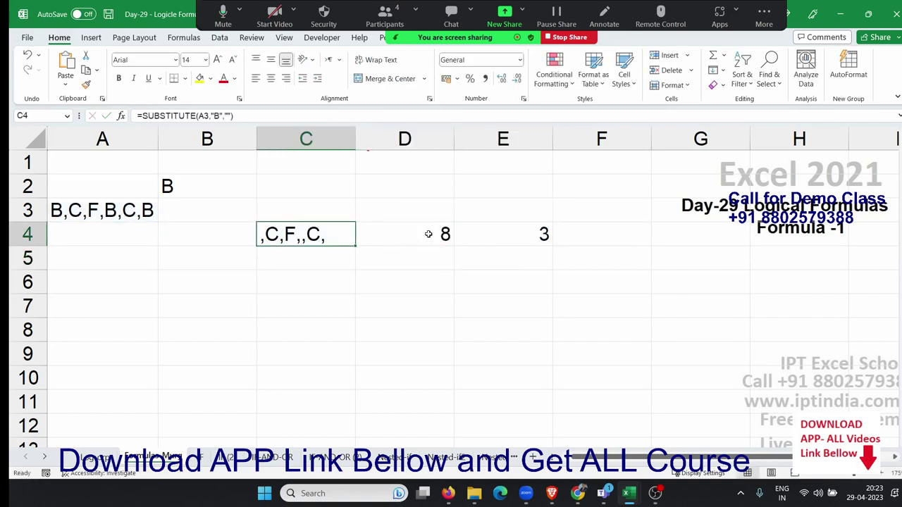
# Substitute D4's LEN-SUBSTITUTE expression for D4 in E4, forming one combined formula
pyautogui.click(428, 234)
pyautogui.doubleClick(428, 234)
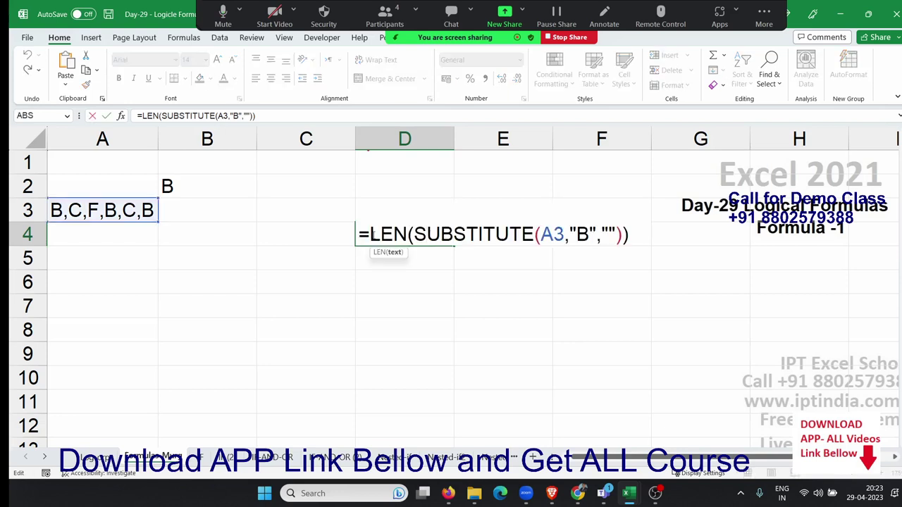
pyautogui.moveTo(370, 234); pyautogui.dragTo(662, 234)
pyautogui.hotkey('ctrl', 'c')
pyautogui.press('Escape')
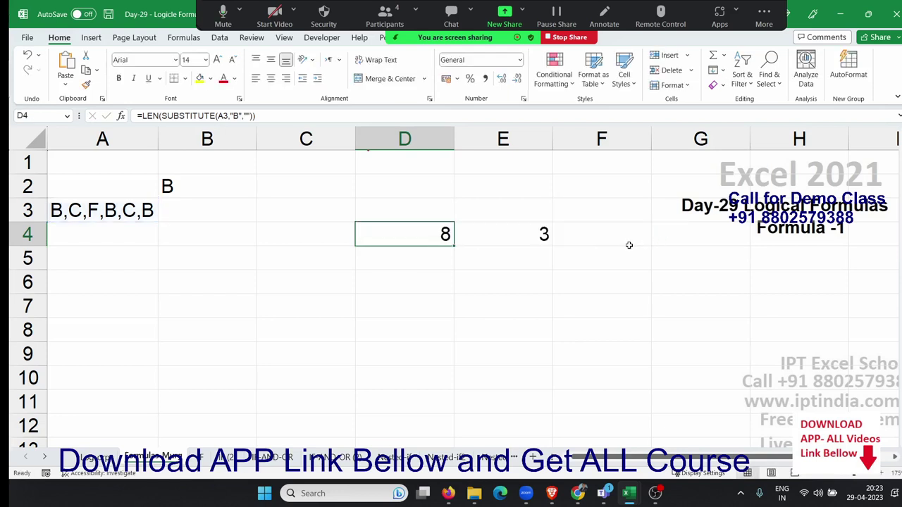
pyautogui.doubleClick(548, 234)
pyautogui.doubleClick(574, 234)
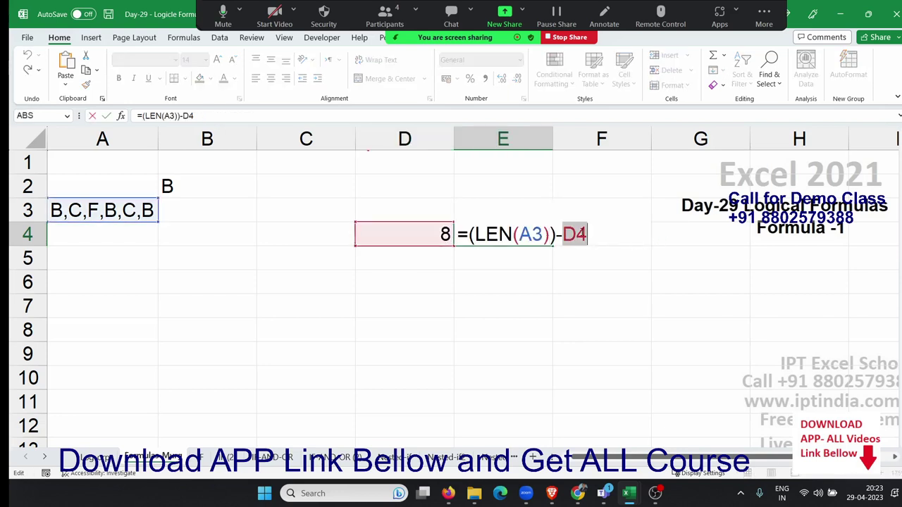
pyautogui.hotkey('ctrl', 'v')
pyautogui.press('Return')
# Clear helper D4 and move the combined B-count formula from E4 into B3
pyautogui.press('Left')
pyautogui.press('Up')
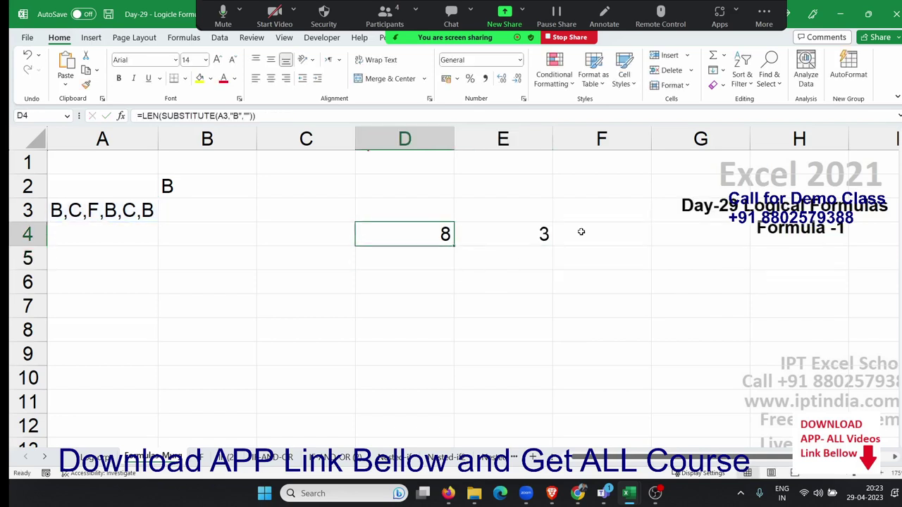
pyautogui.press('Delete')
pyautogui.press('Right')
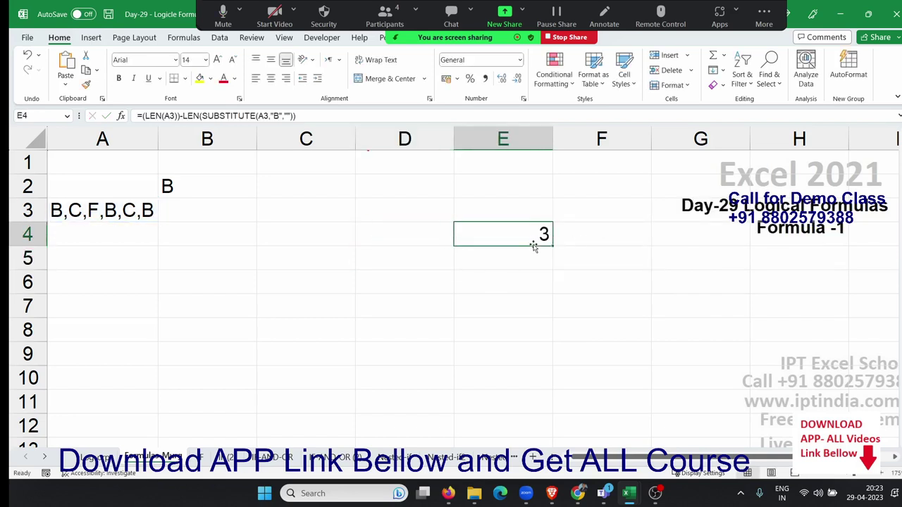
pyautogui.moveTo(536, 245); pyautogui.dragTo(215, 214)
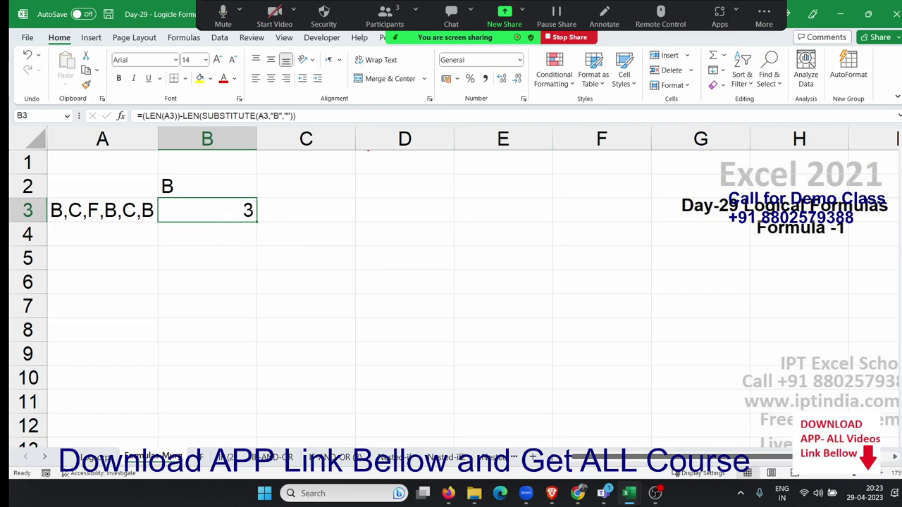
pyautogui.hotkey('alt', 'Tab')
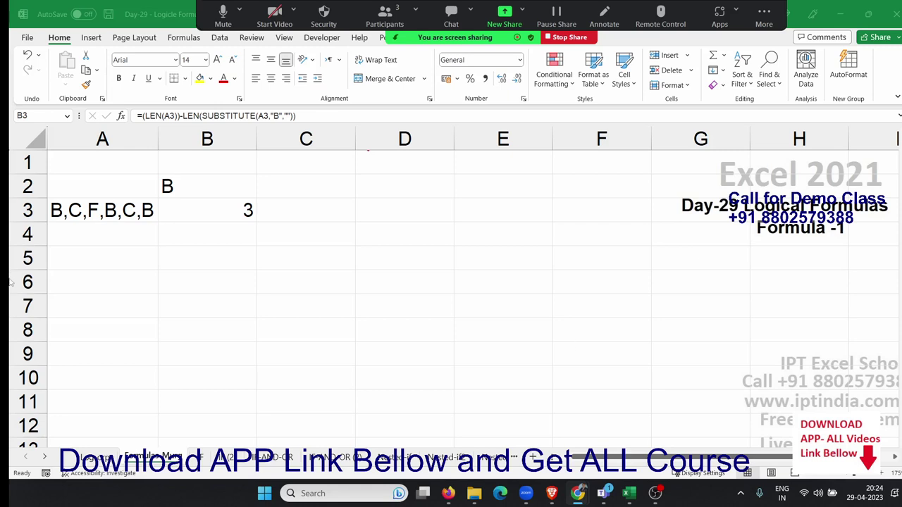
# Label A7 as Cost and A8 as MRP
pyautogui.click(111, 297)
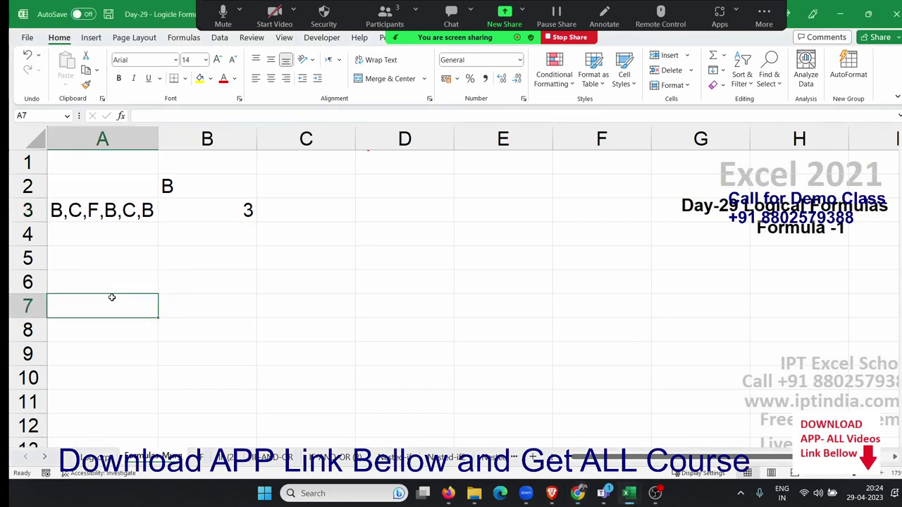
pyautogui.write('Cos')
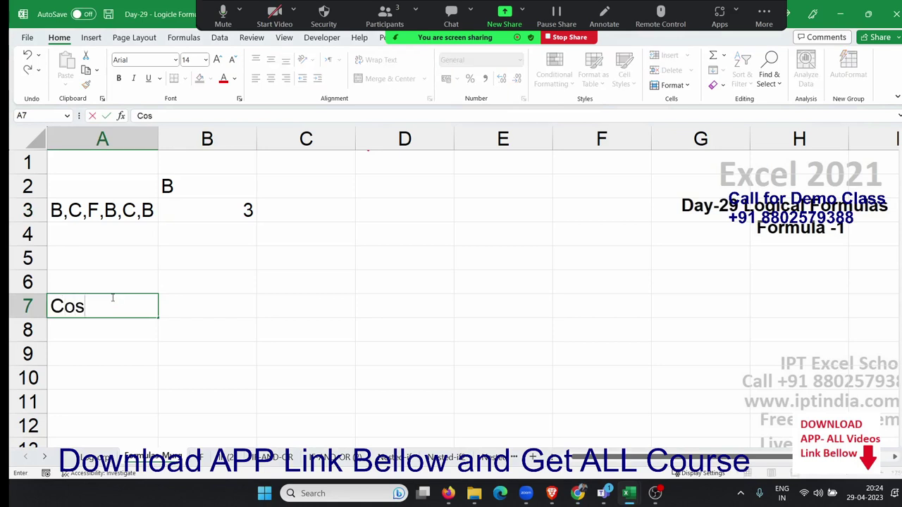
pyautogui.write('t')
pyautogui.press('Return')
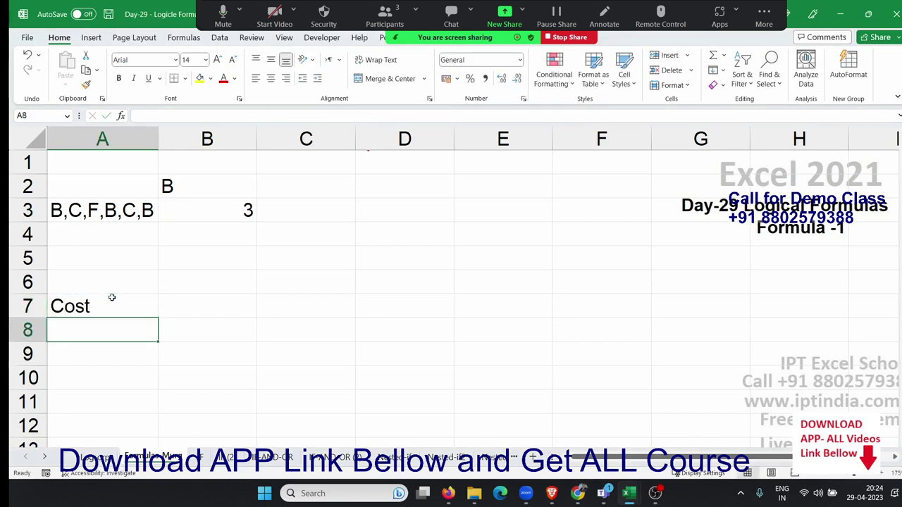
pyautogui.write('MRP')
# Enter 50 in B7 and a ? placeholder in B8
pyautogui.click(111, 297)
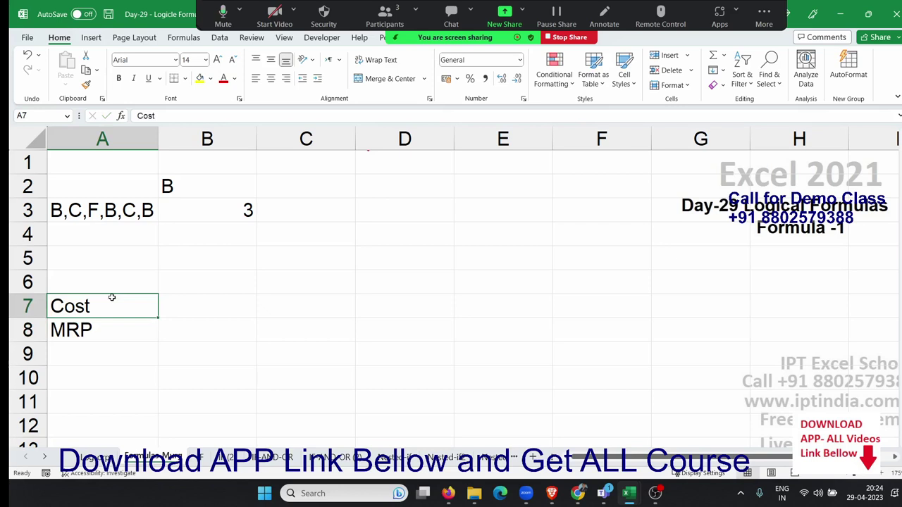
pyautogui.press('Right')
pyautogui.write('50')
pyautogui.press('Return')
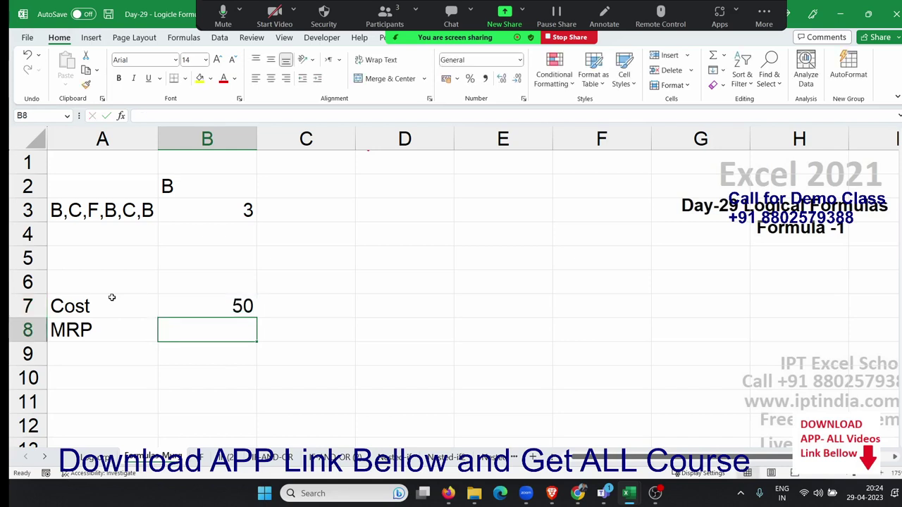
pyautogui.write('?')
pyautogui.press('Return')
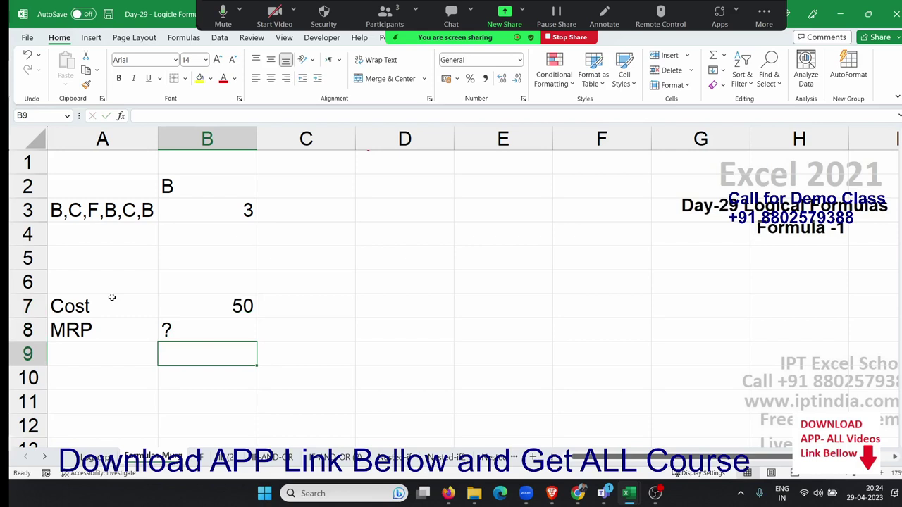
pyautogui.press('Up')
pyautogui.press('Right')
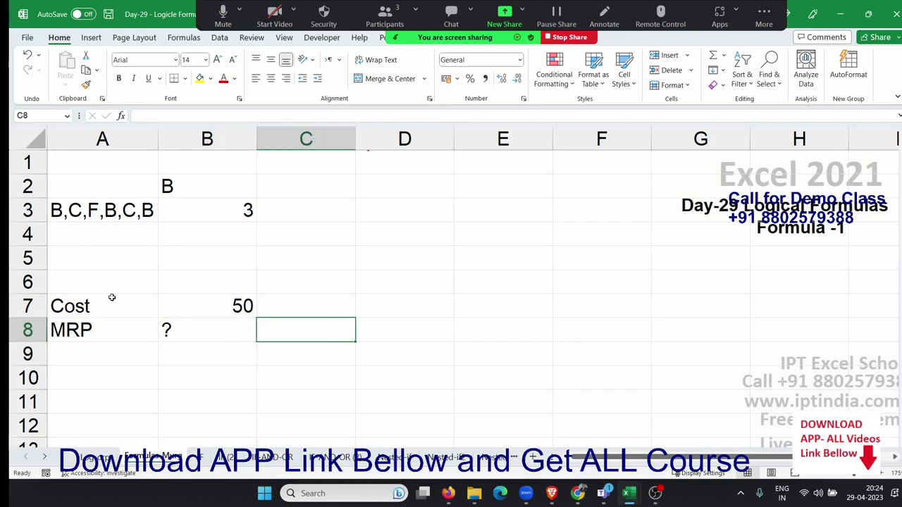
# Enter =B7*5% in C9 and =B7+C9 in C10, giving 2.5 and 52.5
pyautogui.press('Down')
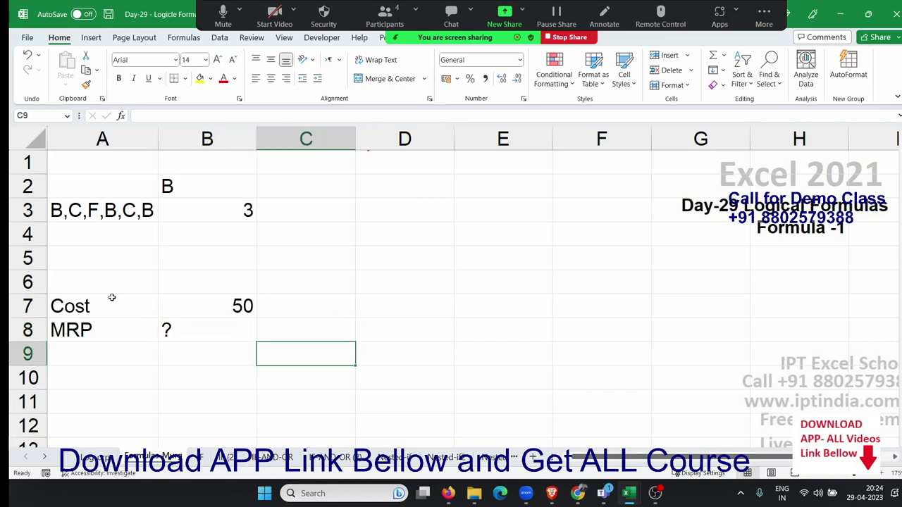
pyautogui.write('=')
pyautogui.press('Up')
pyautogui.press('Up')
pyautogui.press('Left')
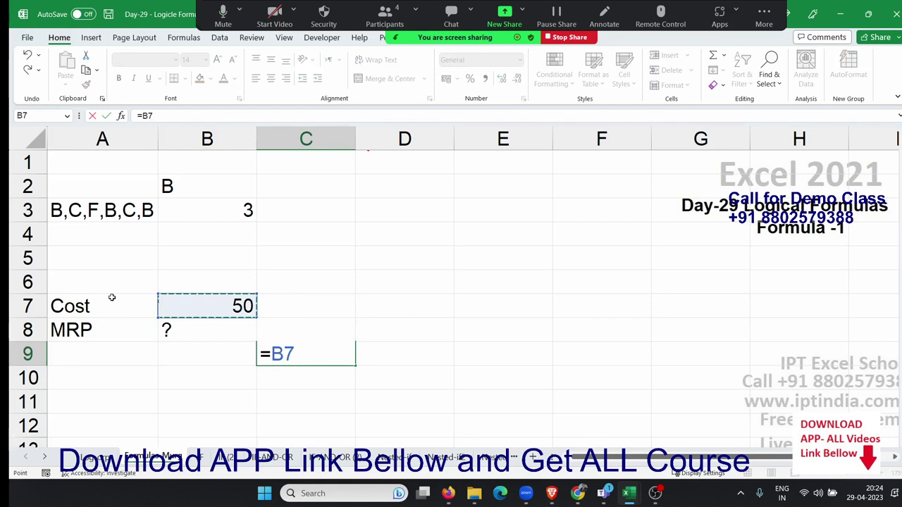
pyautogui.write('*5')
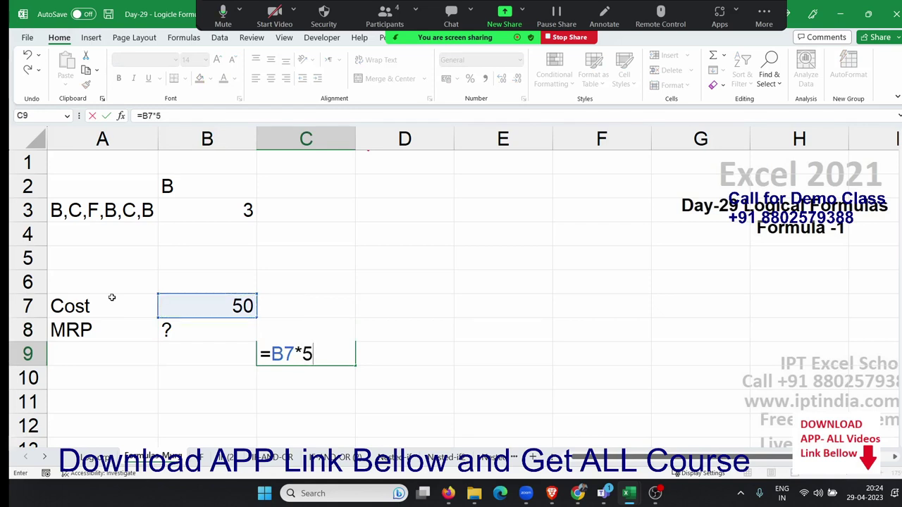
pyautogui.write('%')
pyautogui.press('Return')
pyautogui.write('=')
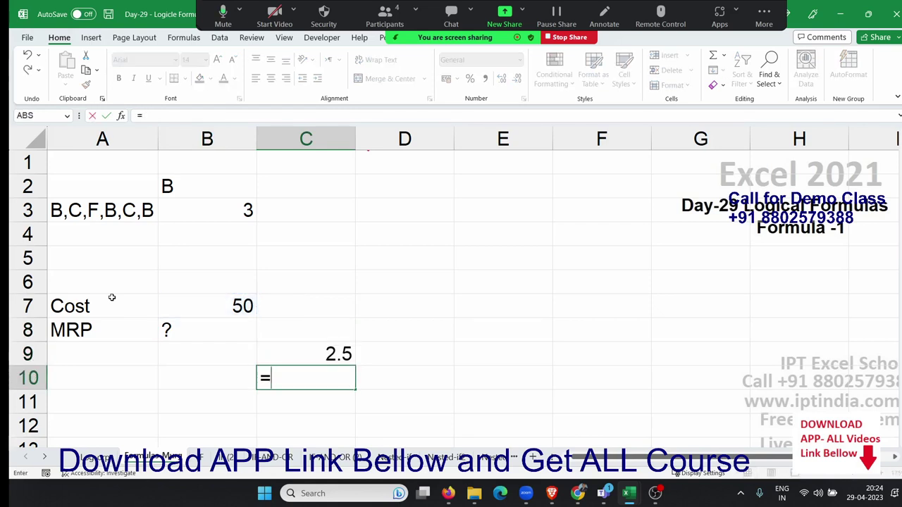
pyautogui.press('Left')
pyautogui.press('Up')
pyautogui.press('Up')
pyautogui.press('Up')
pyautogui.write('+')
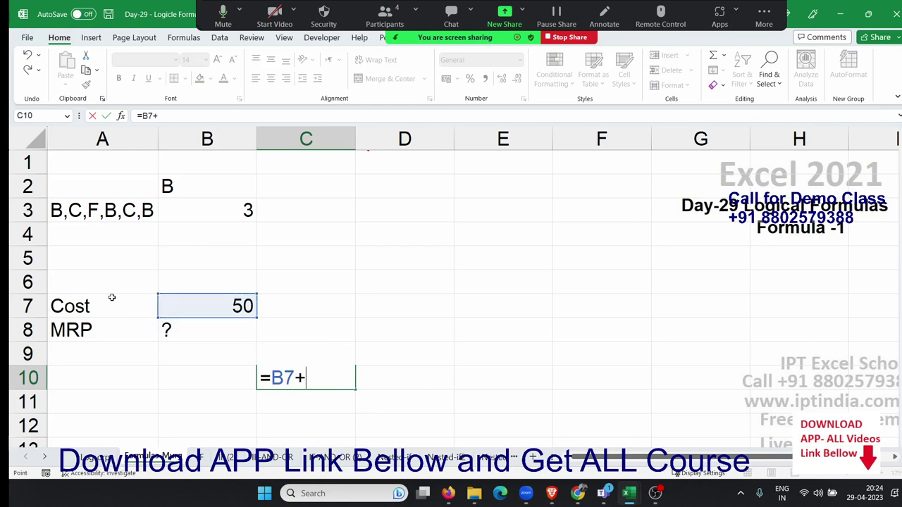
pyautogui.press('Up')
pyautogui.press('Return')
# Add a 10% markup with =C10*10% in D9 and =C10+D9 in D10 (5.25, 57.75)
pyautogui.press('Up')
pyautogui.press('Right')
pyautogui.press('Up')
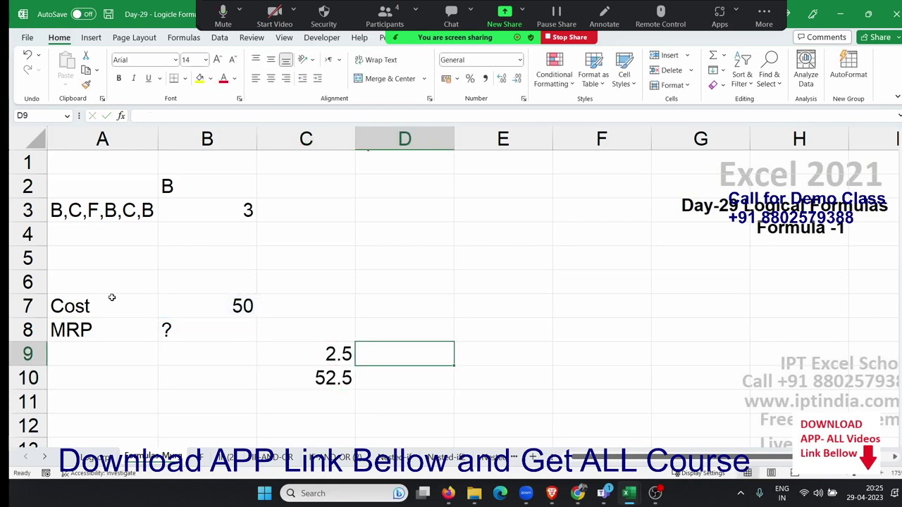
pyautogui.write('=')
pyautogui.press('Down')
pyautogui.press('Left')
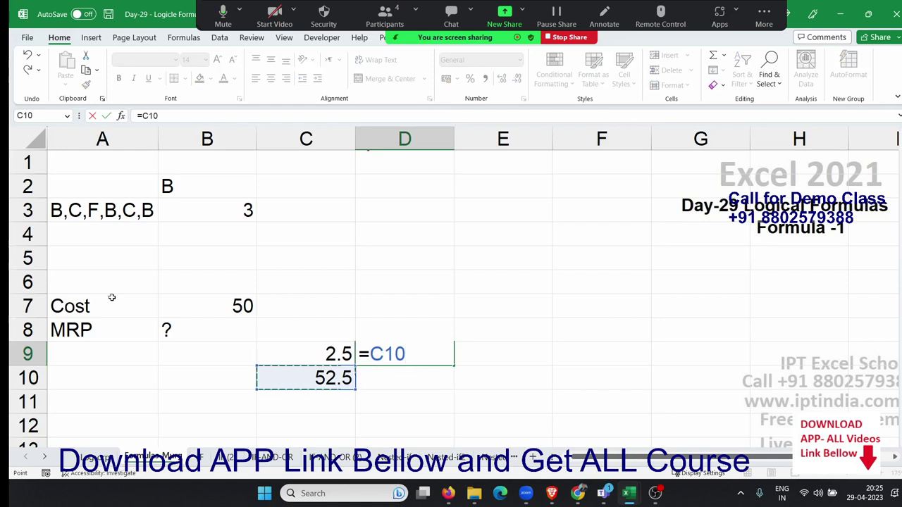
pyautogui.write('*10')
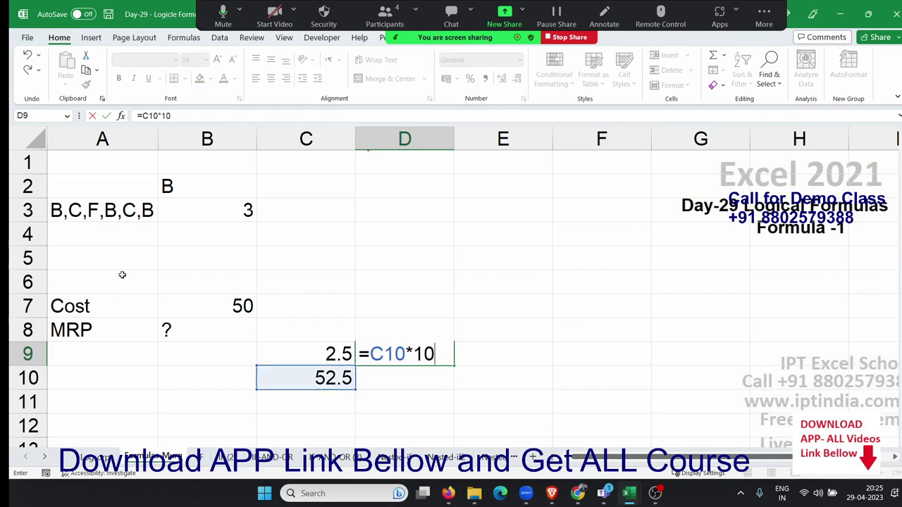
pyautogui.press('Return')
pyautogui.write('=')
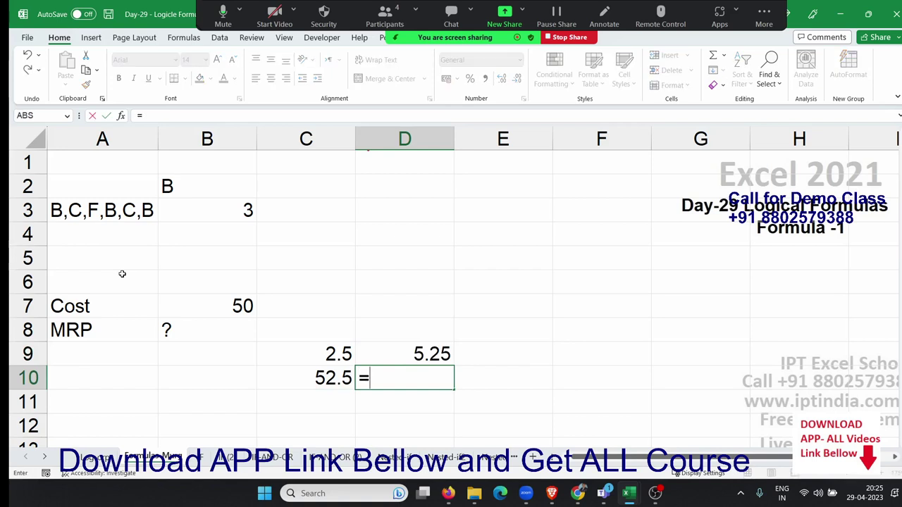
pyautogui.press('Left')
pyautogui.write('+')
pyautogui.press('Up')
pyautogui.press('Return')
# Enter =D10*15% in E9 and =D10+E9 in E10, giving 8.6625 and 66.4125
pyautogui.press('Right')
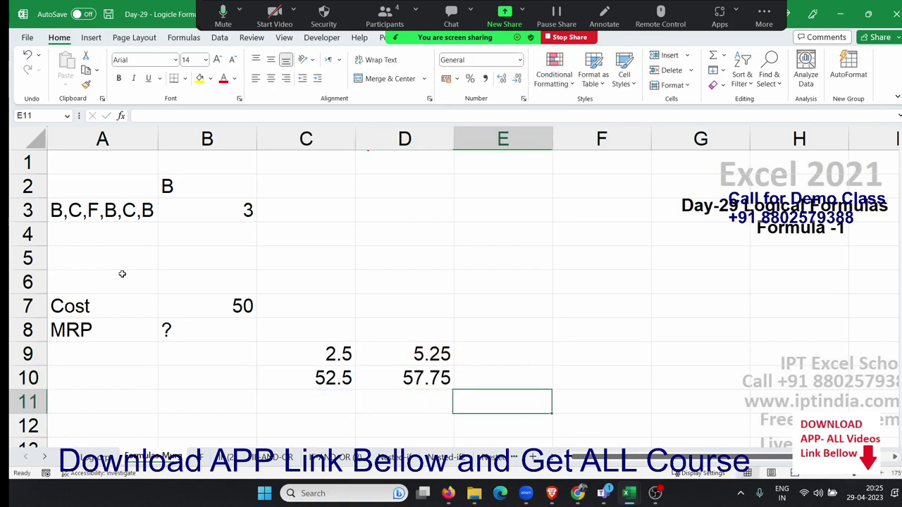
pyautogui.press('Up')
pyautogui.press('Up')
pyautogui.write('=')
pyautogui.press('Left')
pyautogui.press('Down')
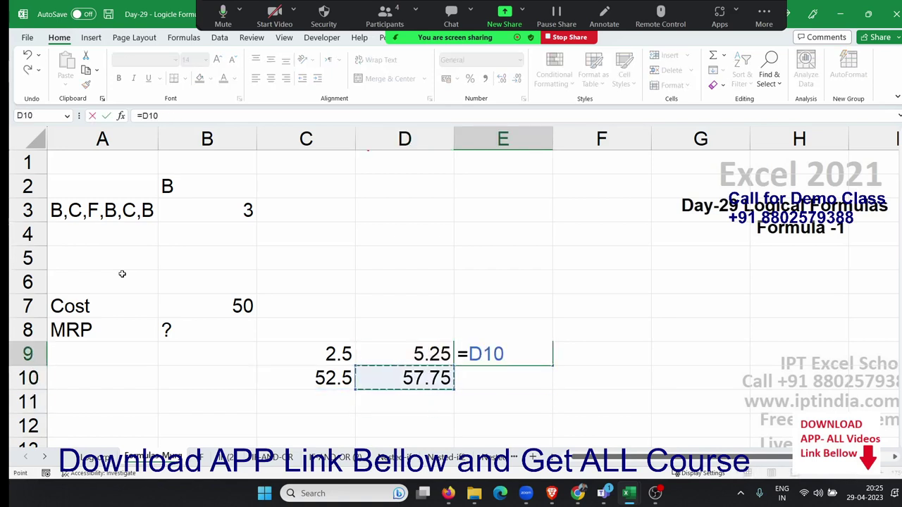
pyautogui.write('*15')
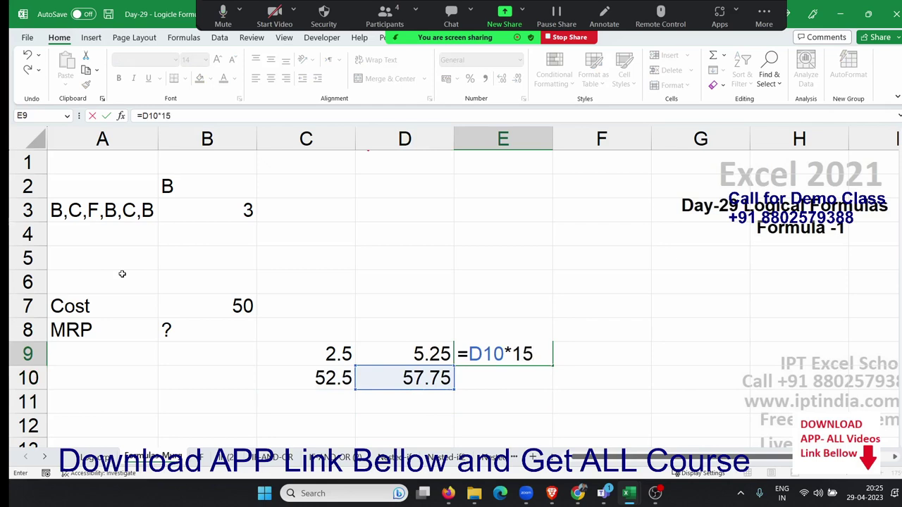
pyautogui.write('%')
pyautogui.press('Return')
pyautogui.write('=')
pyautogui.press('Left')
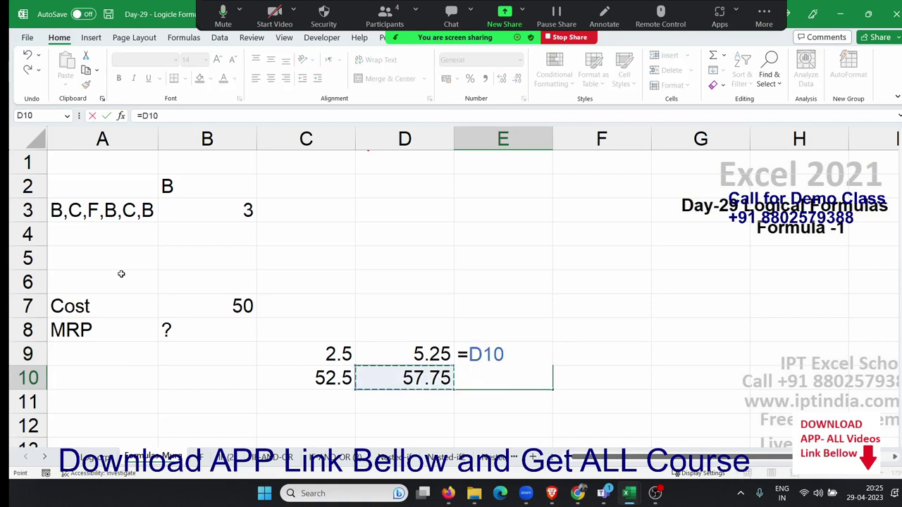
pyautogui.write('+')
pyautogui.press('Up')
pyautogui.press('Return')
# Add a 20% markup with =E10*20% in F9 and =E10+F9 in F10, reaching 79.695
pyautogui.press('Right')
pyautogui.press('Up')
pyautogui.press('Up')
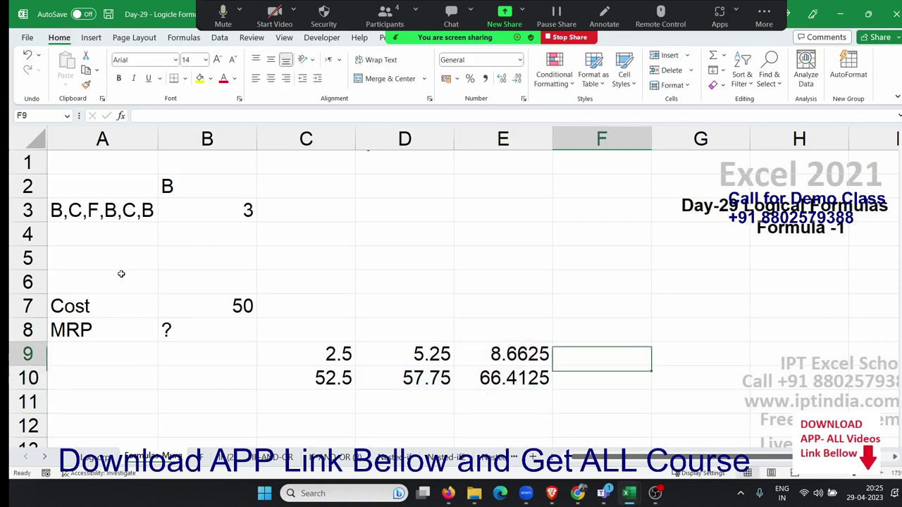
pyautogui.write('=')
pyautogui.press('Left')
pyautogui.press('Down')
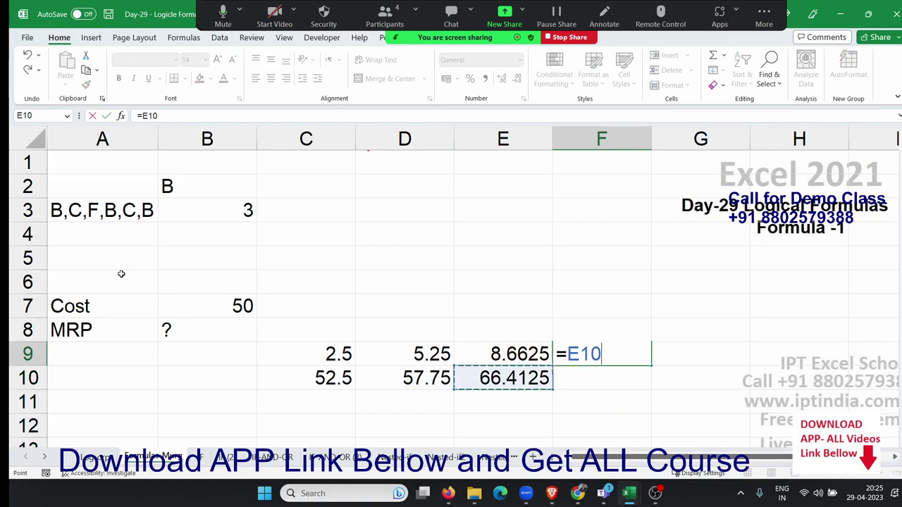
pyautogui.write('*')
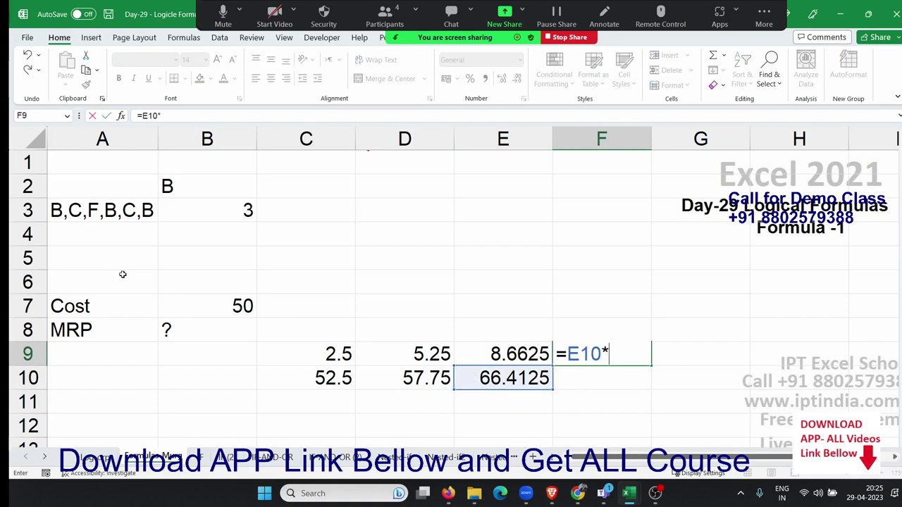
pyautogui.write('2')
pyautogui.write('0')
pyautogui.press('Return')
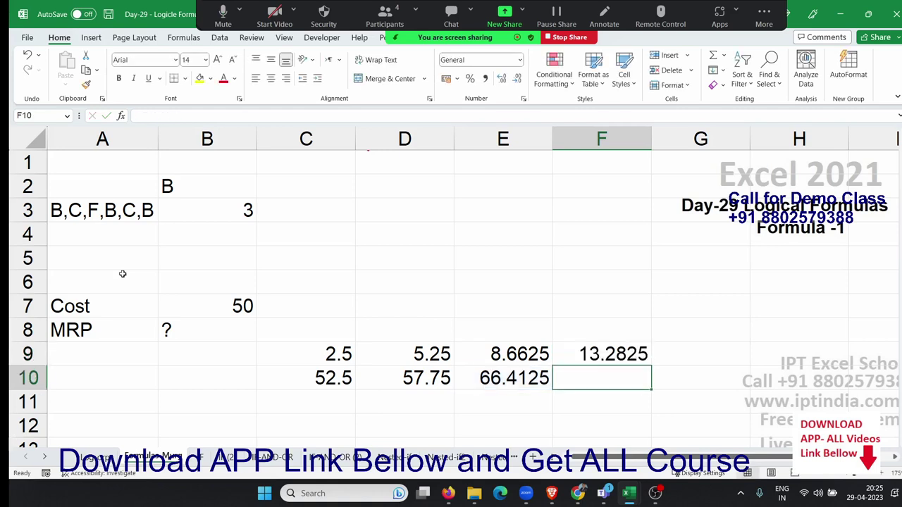
pyautogui.write('=')
pyautogui.press('Left')
pyautogui.write('+')
pyautogui.press('Up')
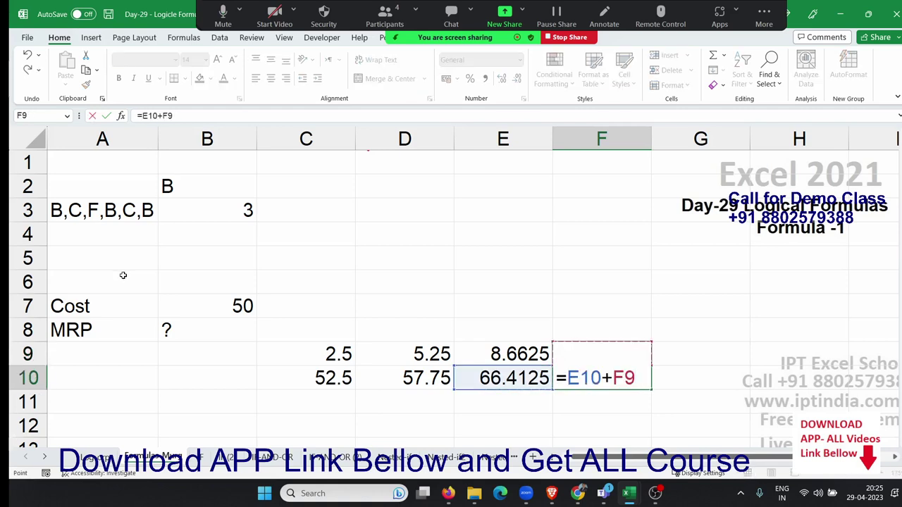
pyautogui.press('Return')
# Select the C9:F10 markup block to review it
pyautogui.press('Up')
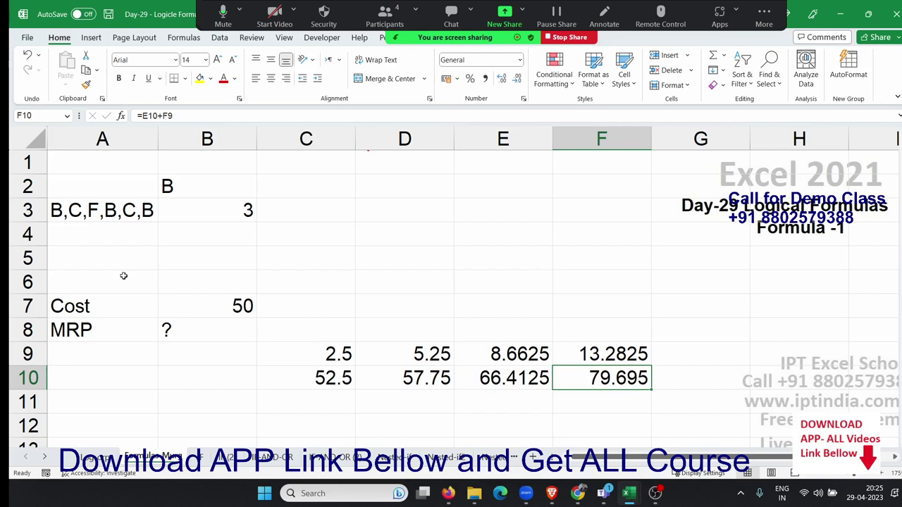
pyautogui.hotkey('shift', 'Up')
pyautogui.hotkey('shift', 'Left')
pyautogui.hotkey('shift', 'Left')
pyautogui.hotkey('shift', 'Left')
pyautogui.press('Left')
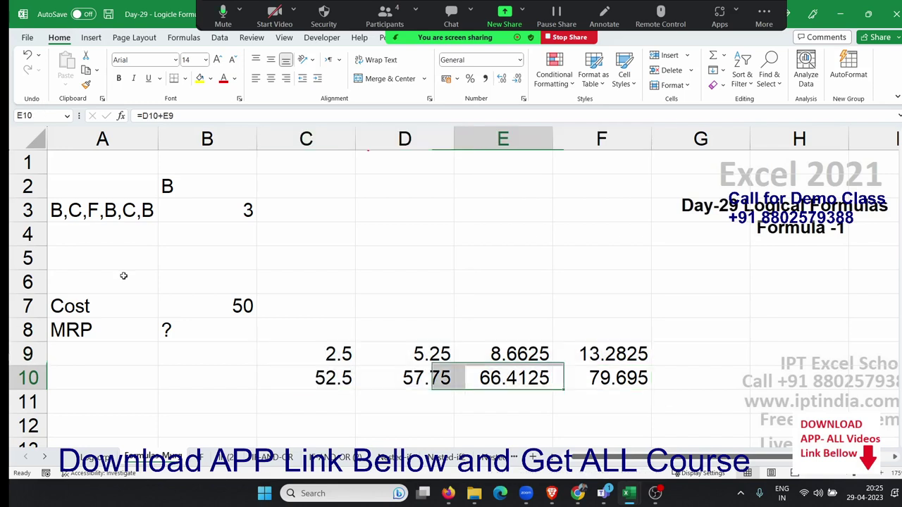
# Rewrite C10 as =B7+(B7*5%), replacing the C9 reference with the 5% expression
pyautogui.press('Left')
pyautogui.press('Left')
pyautogui.press('Up')
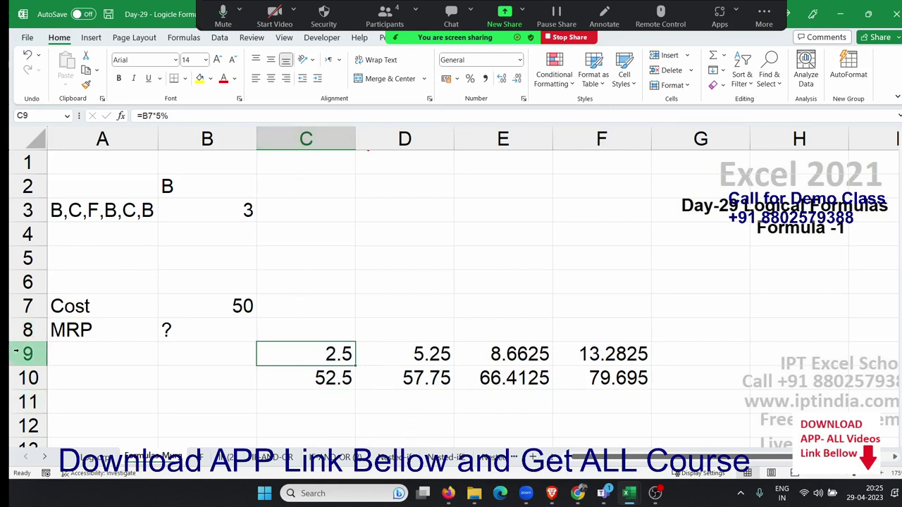
pyautogui.doubleClick(273, 354)
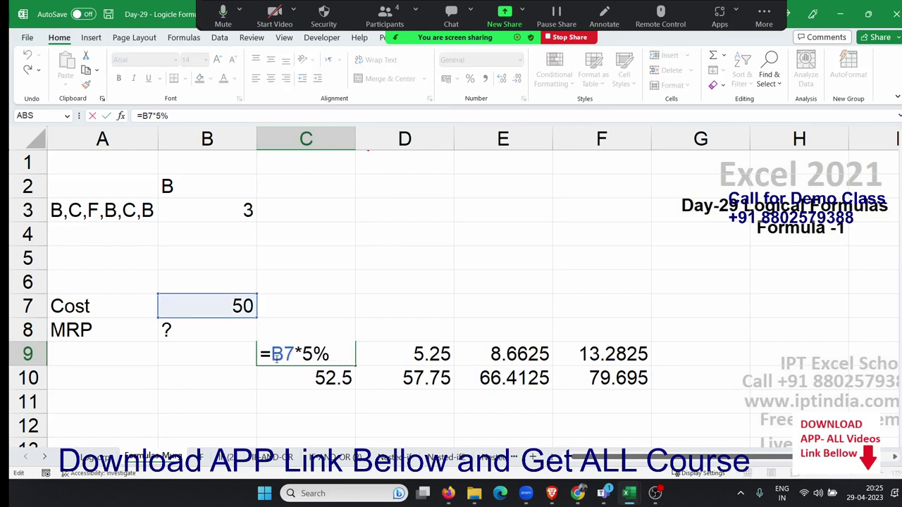
pyautogui.moveTo(272, 354); pyautogui.dragTo(338, 353)
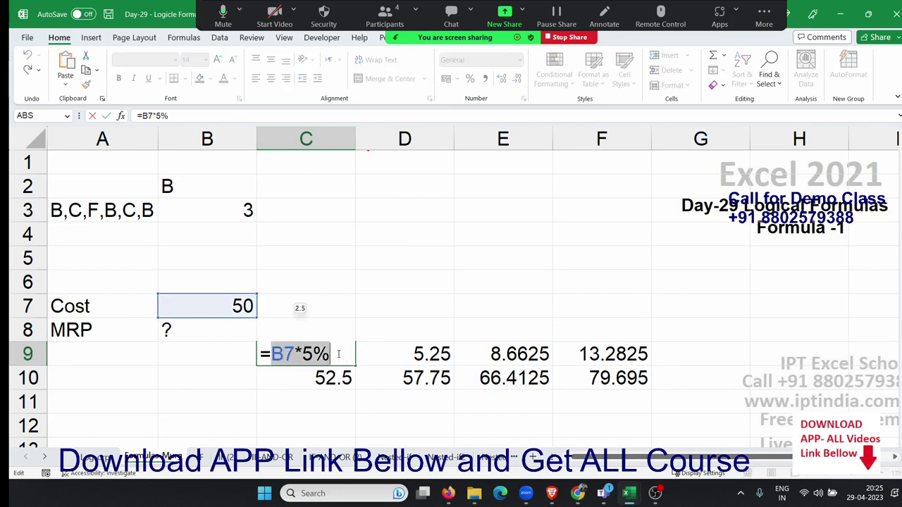
pyautogui.press('Escape')
pyautogui.doubleClick(335, 375)
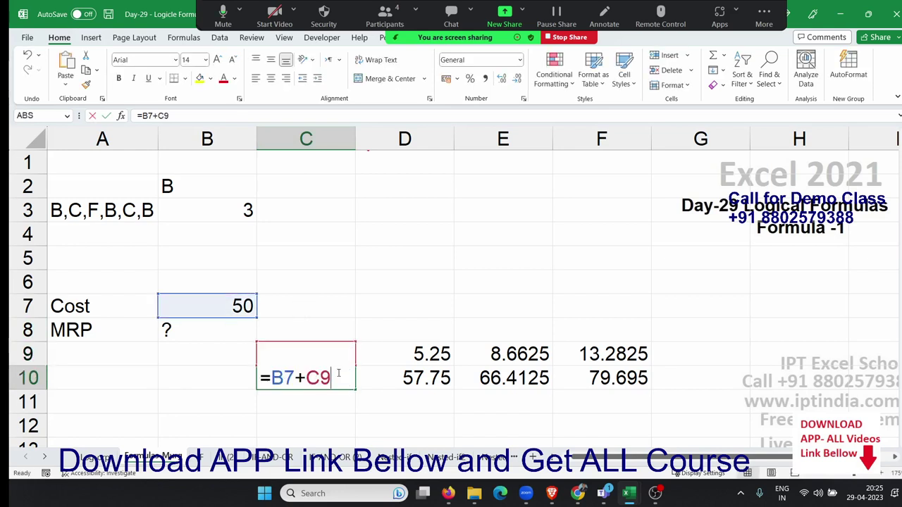
pyautogui.doubleClick(317, 378)
pyautogui.write('(')
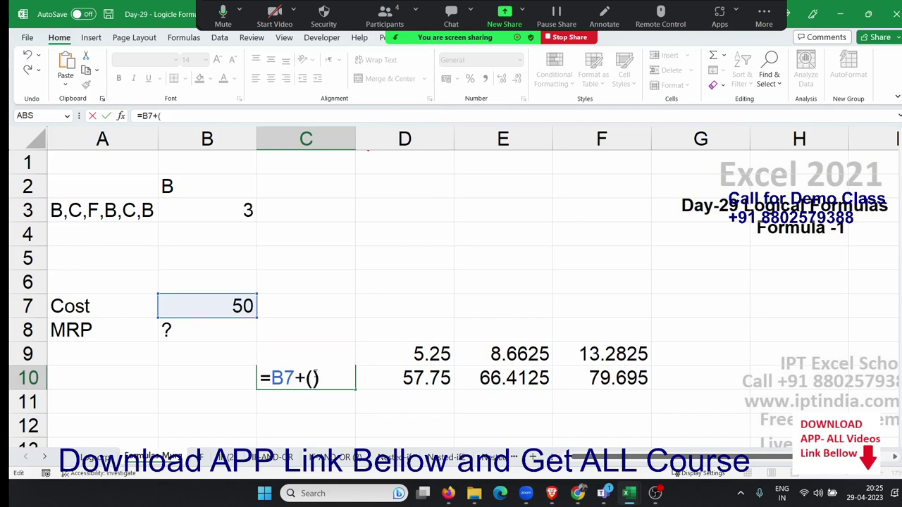
pyautogui.write(')')
pyautogui.write('B7*5%')
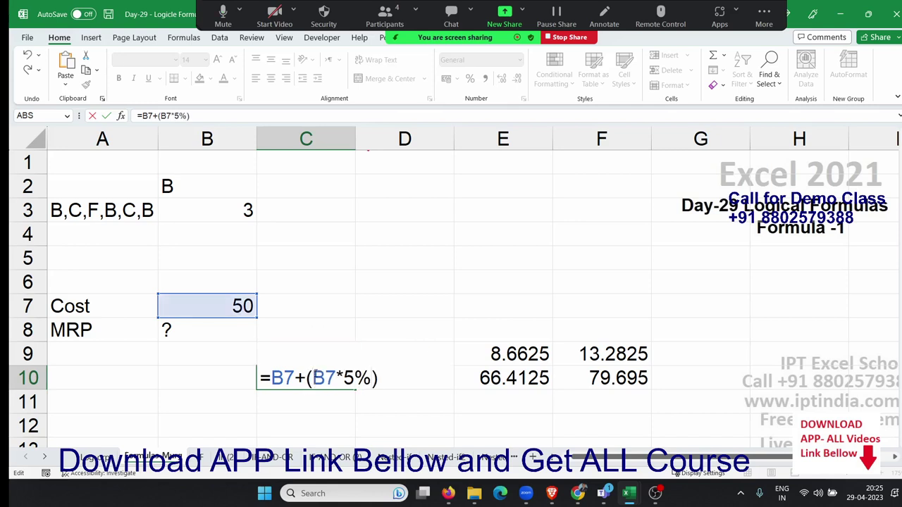
pyautogui.press('Return')
# Clear the 2.5 helper value from C9 and check C10's formula
pyautogui.press('Up')
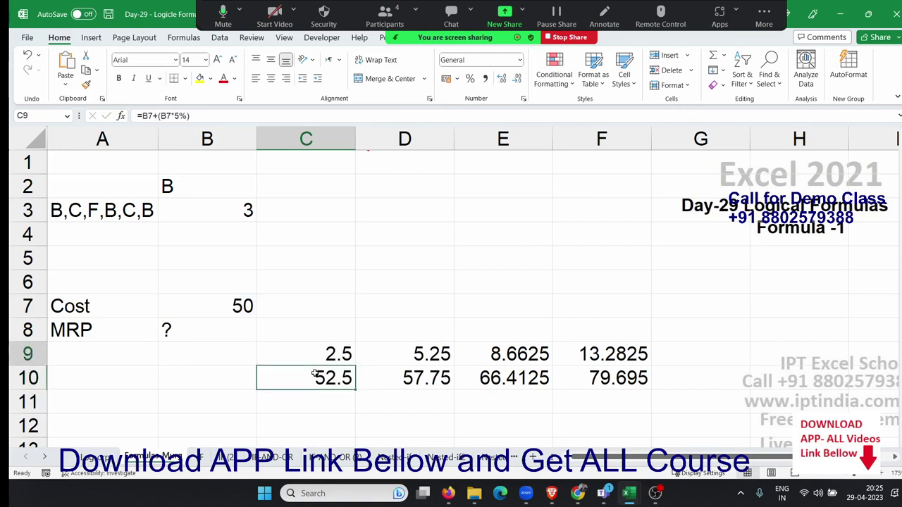
pyautogui.press('Up')
pyautogui.press('Delete')
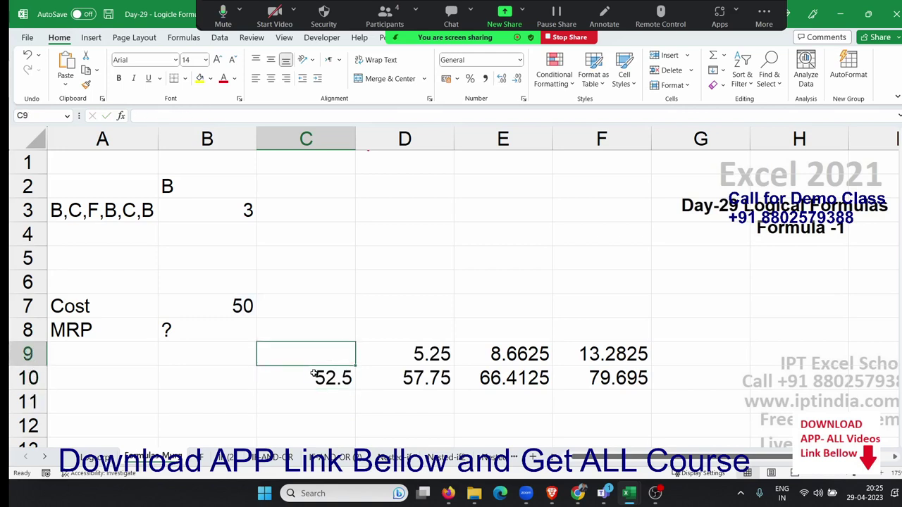
pyautogui.click(313, 373)
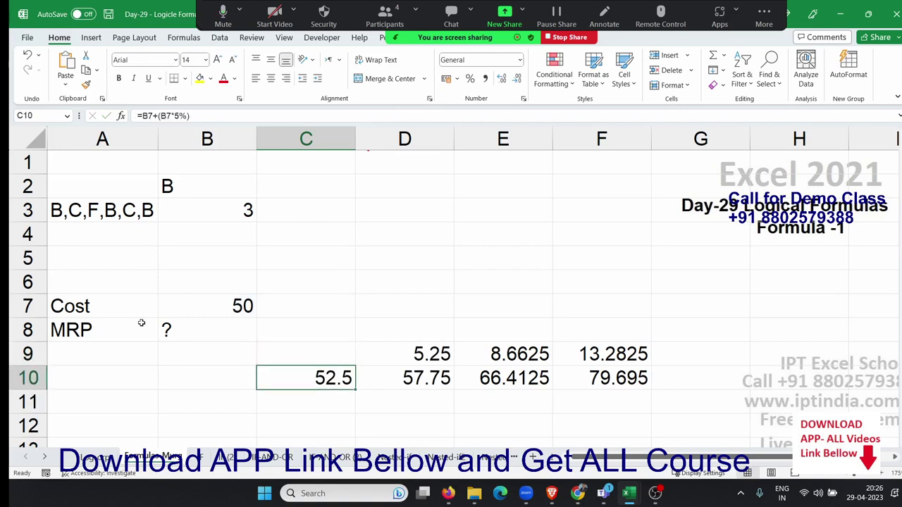
# In D9's formula, replace the C10 reference with (B7+(B7*5%))
pyautogui.doubleClick(310, 378)
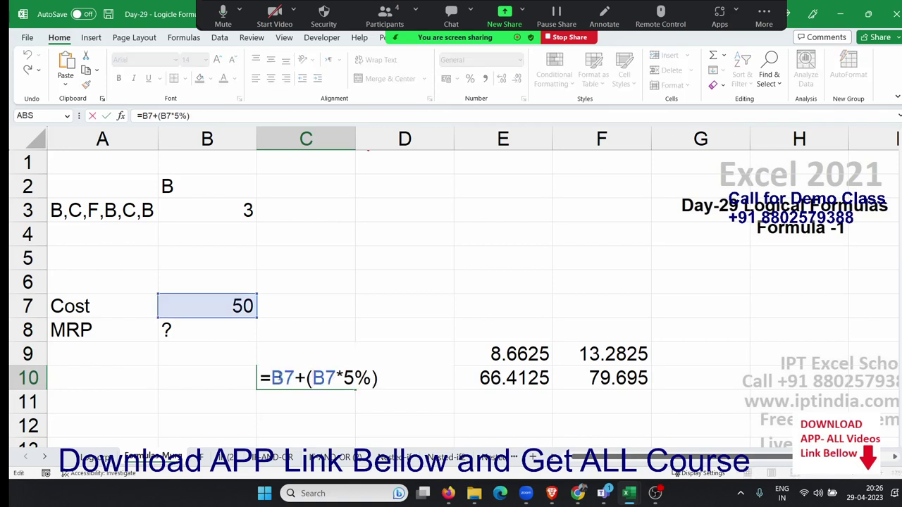
pyautogui.moveTo(264, 378); pyautogui.dragTo(479, 391)
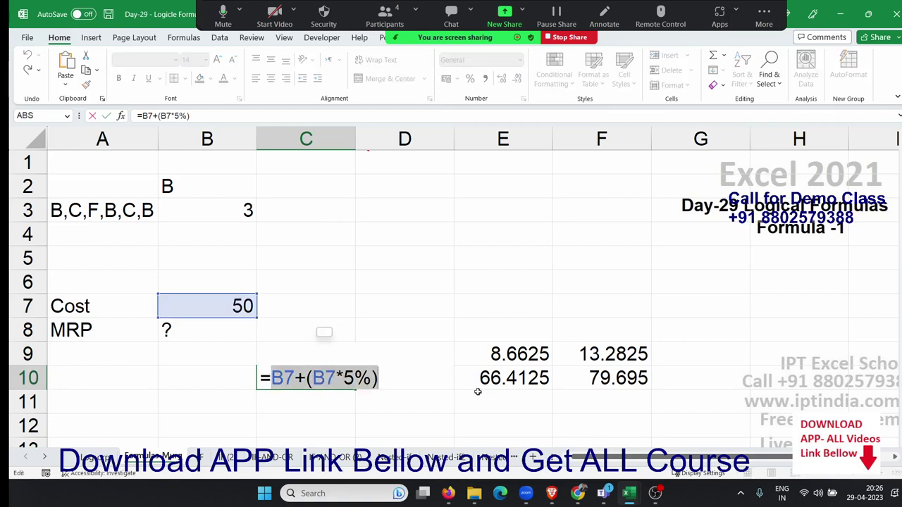
pyautogui.press('Escape')
pyautogui.doubleClick(419, 352)
pyautogui.write('=C10*10%')
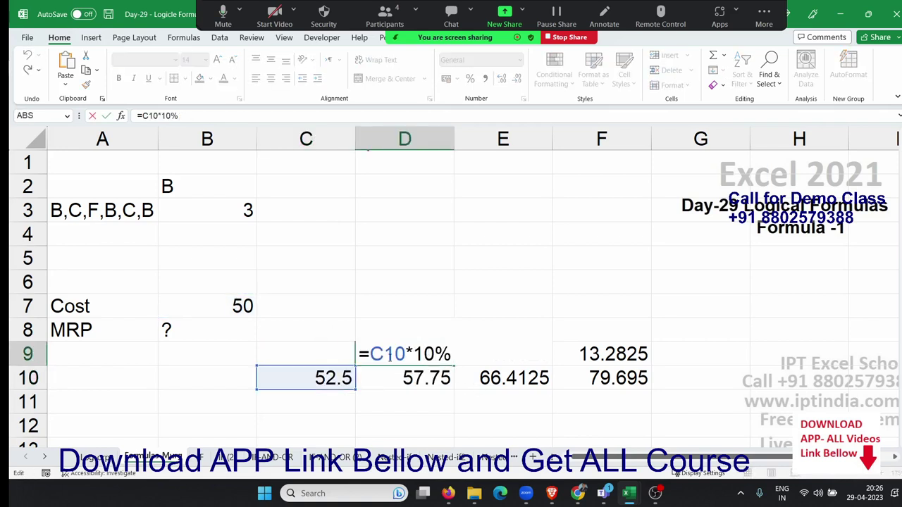
pyautogui.doubleClick(389, 354)
pyautogui.write('()')
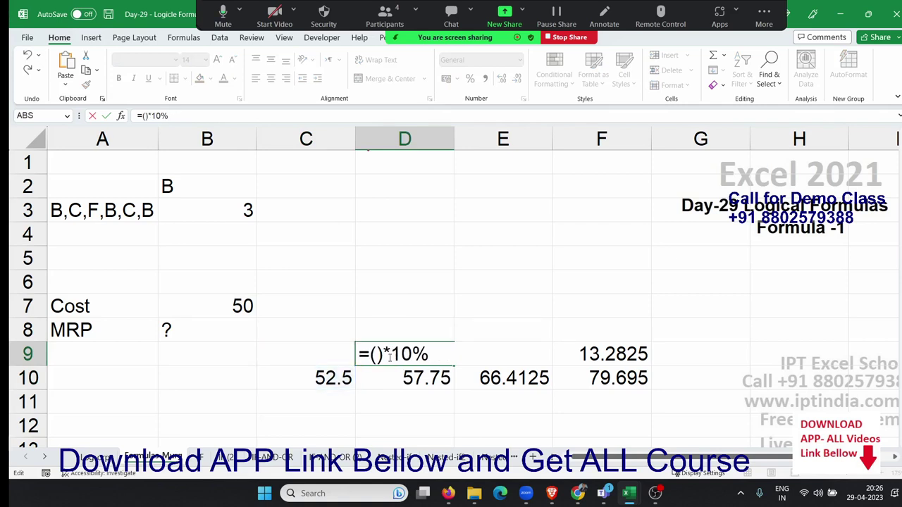
pyautogui.write('B7+(B7*5%)')
pyautogui.press('Return')
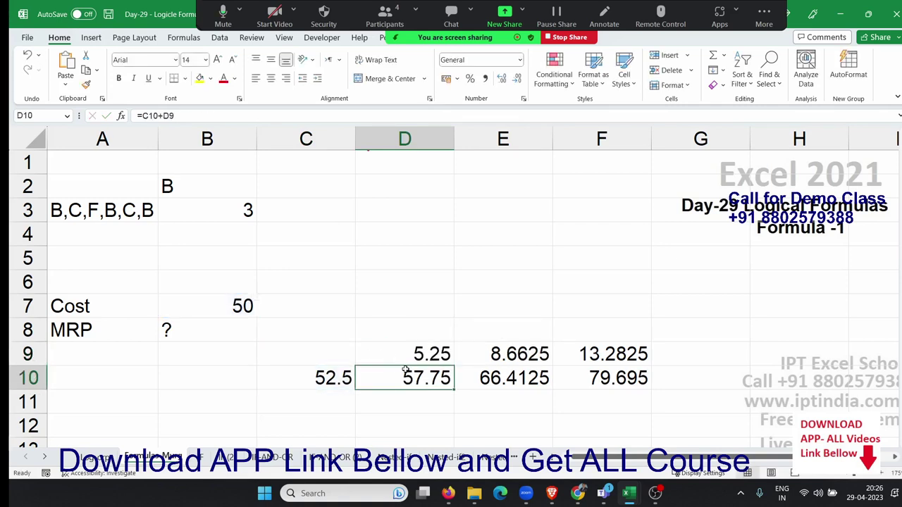
# Replace C10 with (B7+(B7*5%)) in D10's formula too, then clear the C10 helper cell
pyautogui.doubleClick(405, 371)
pyautogui.doubleClick(406, 371)
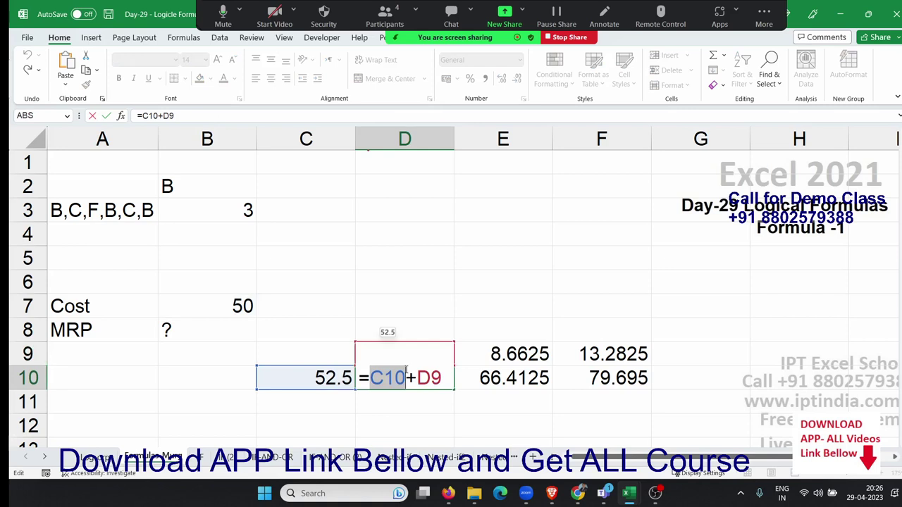
pyautogui.write('()')
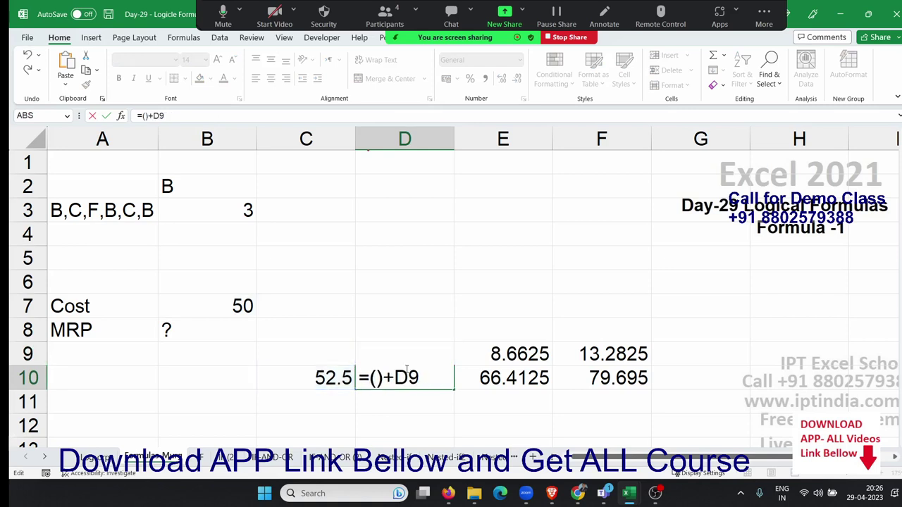
pyautogui.write('B7+(B7*5%)')
pyautogui.press('Return')
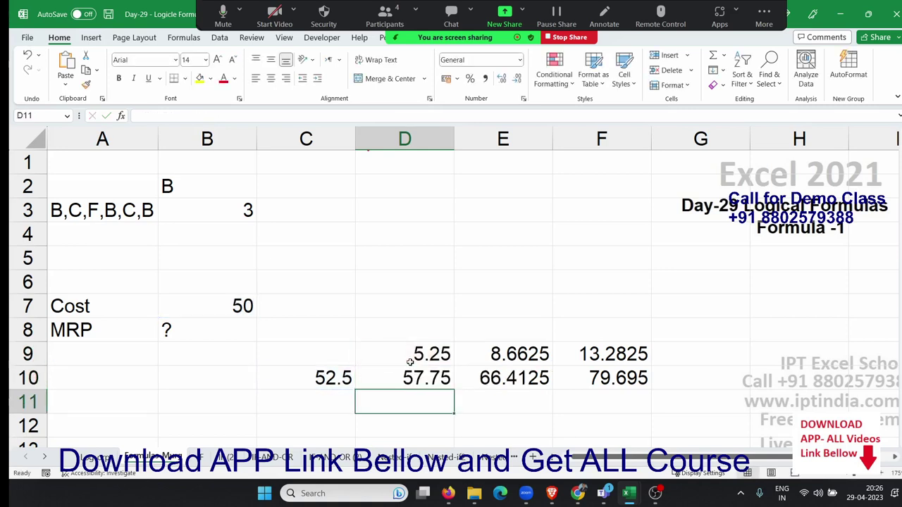
pyautogui.press('Up')
pyautogui.press('Left')
pyautogui.press('Delete')
pyautogui.press('Right')
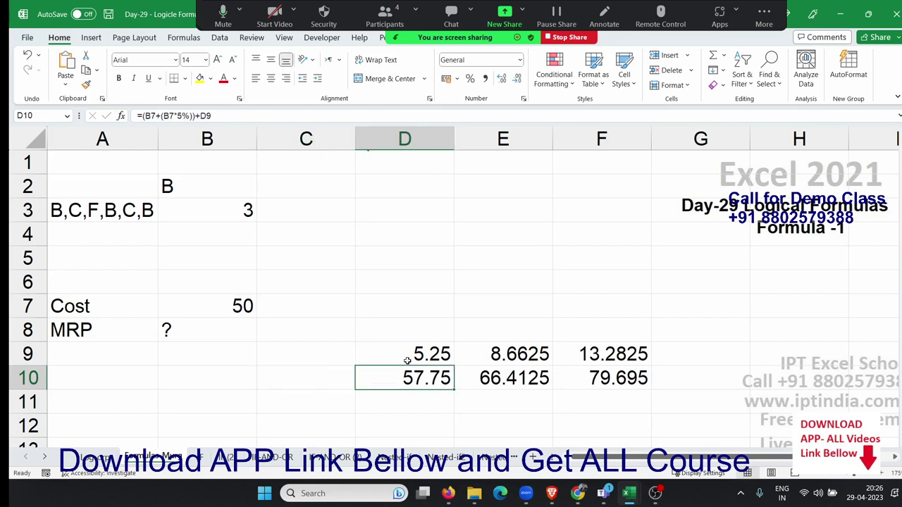
pyautogui.press('Up')
# Substitute D9's expression into D10 so D10 reads =(B7+(B7*5%))+((B7+(B7*5%))*10%), then clear D9
pyautogui.doubleClick(397, 351)
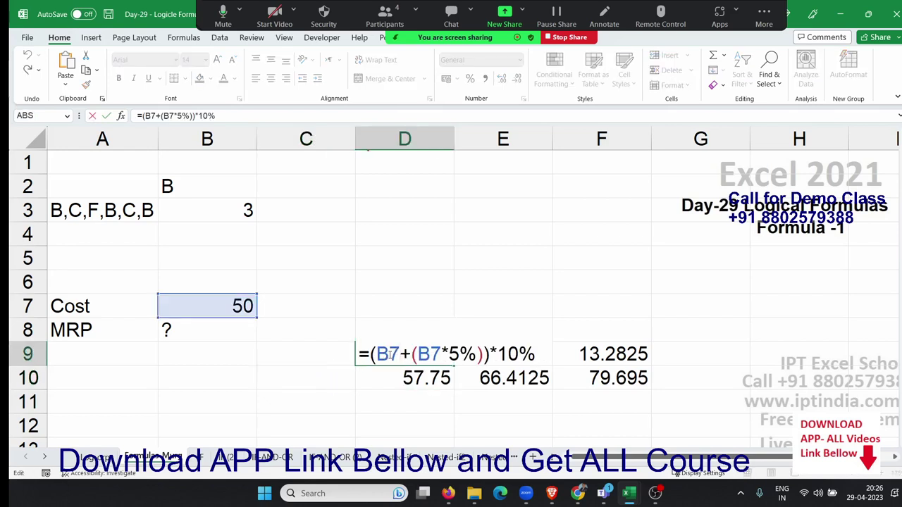
pyautogui.moveTo(370, 353); pyautogui.dragTo(627, 369)
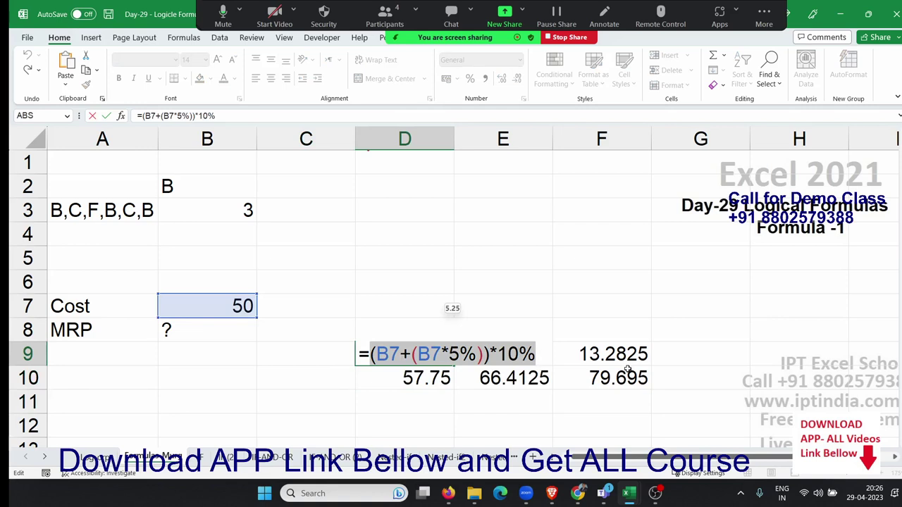
pyautogui.press('Escape')
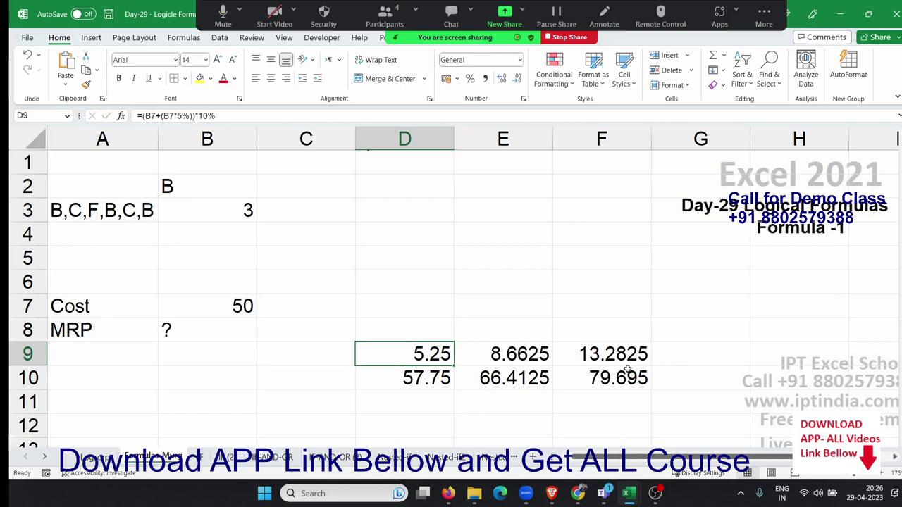
pyautogui.press('Down')
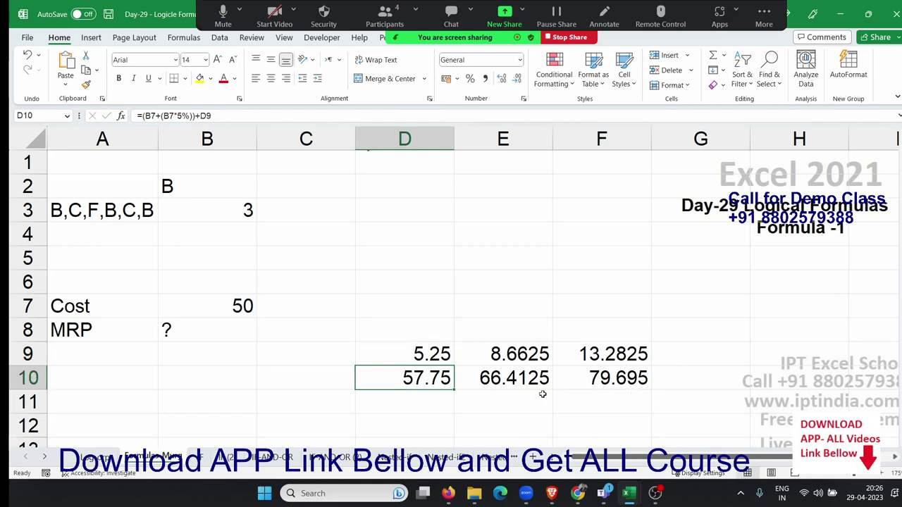
pyautogui.doubleClick(427, 380)
pyautogui.doubleClick(528, 379)
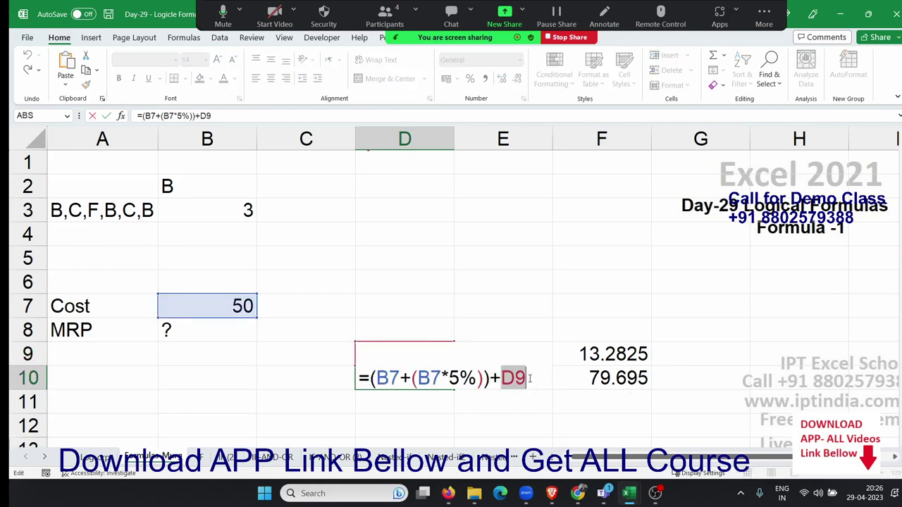
pyautogui.write('(')
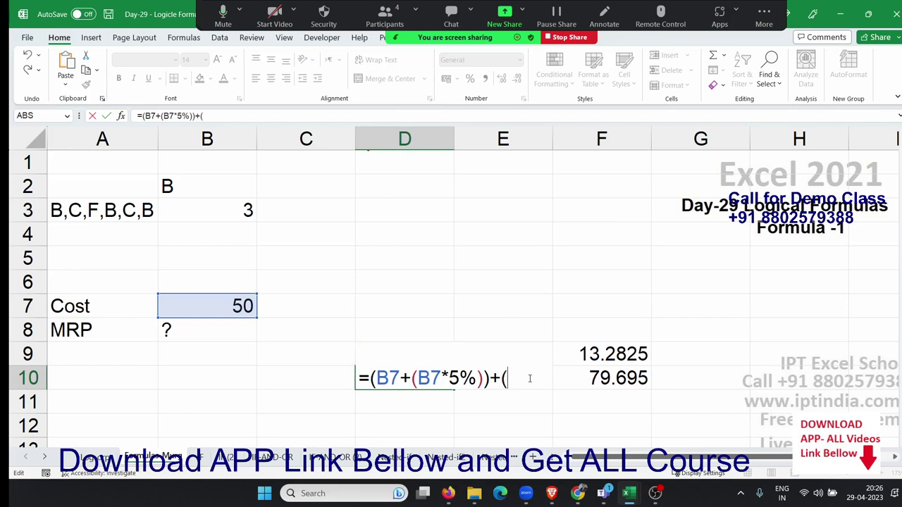
pyautogui.write('(B7+(B7*5%))*10%)')
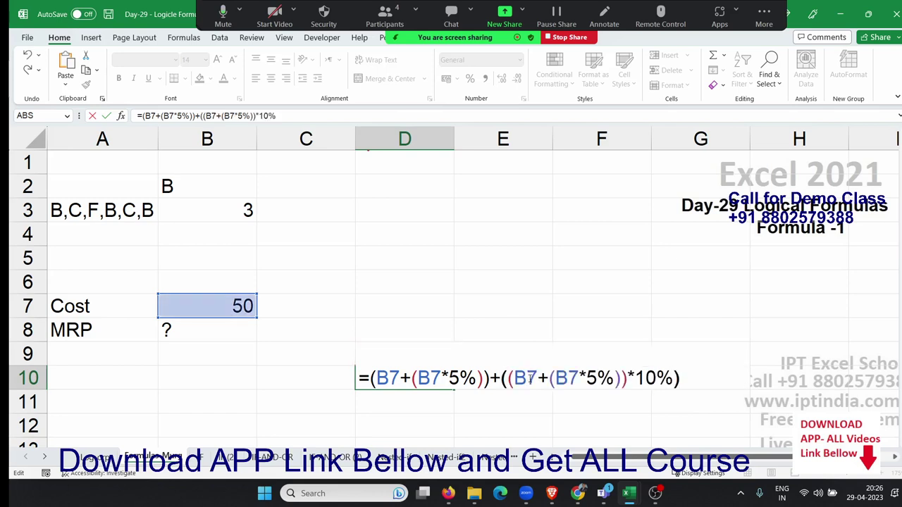
pyautogui.press('Return')
pyautogui.press('Up')
pyautogui.press('Up')
pyautogui.press('Delete')
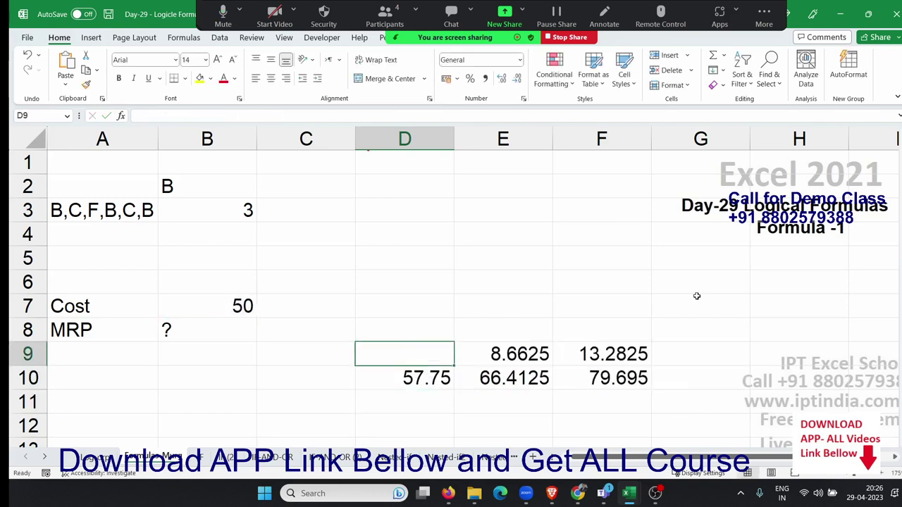
# Copy D10's nested formula text for reuse in the 15% markup cell E9
pyautogui.doubleClick(401, 378)
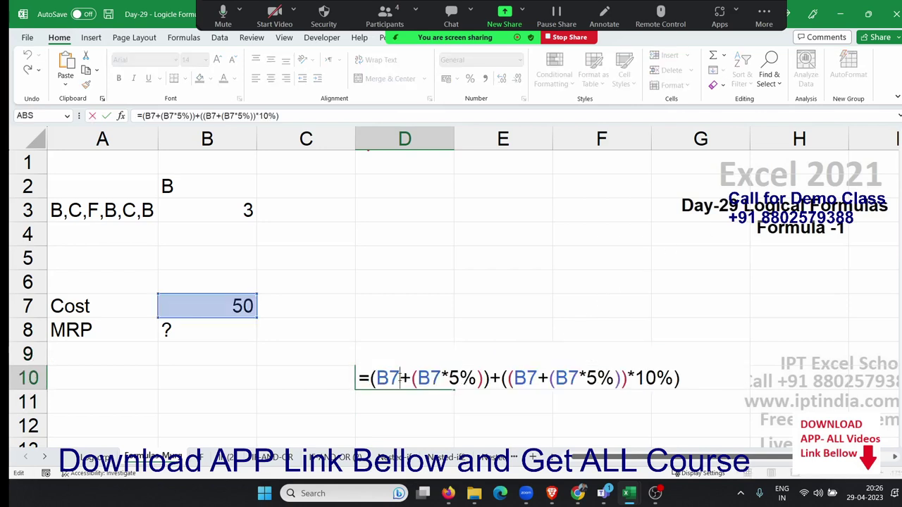
pyautogui.moveTo(369, 378); pyautogui.dragTo(680, 378)
pyautogui.hotkey('ctrl', 'c')
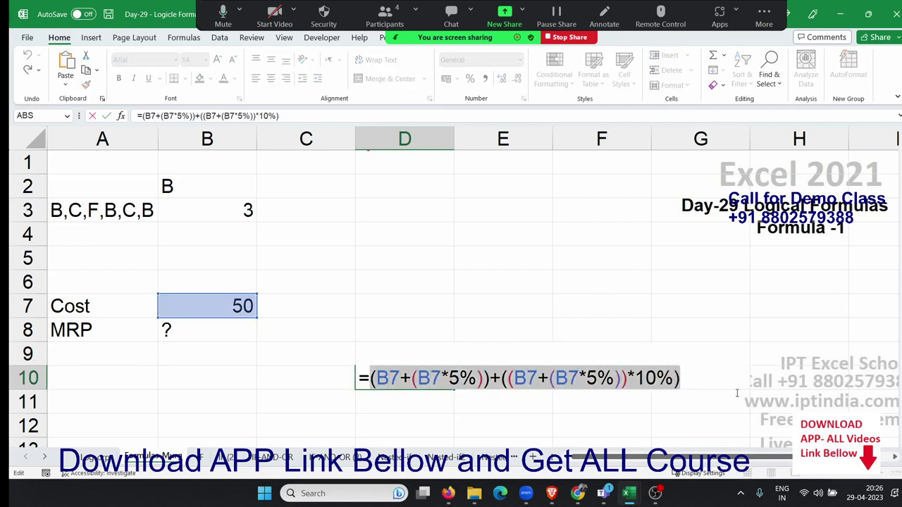
pyautogui.press('Escape')
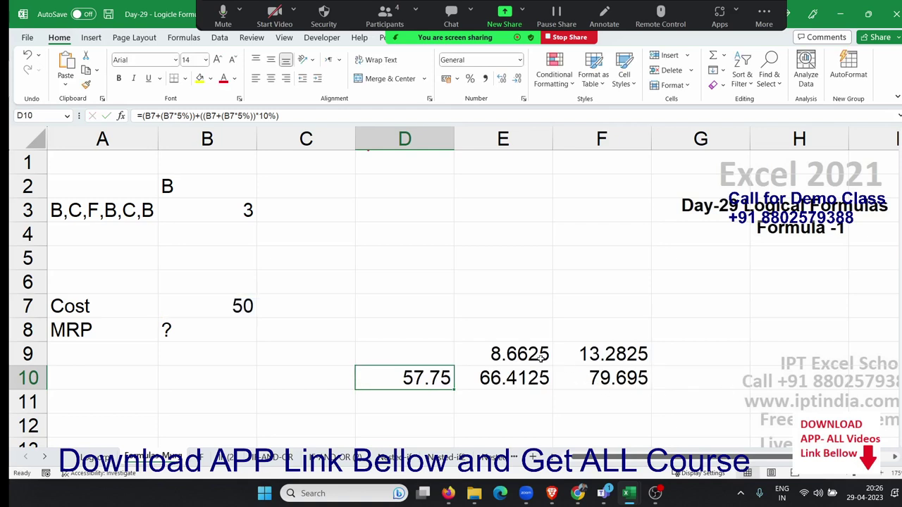
pyautogui.click(533, 354)
pyautogui.doubleClick(534, 354)
# In E9's formula, replace the D10 reference with the pasted nested D10 formula in parentheses
pyautogui.doubleClick(491, 363)
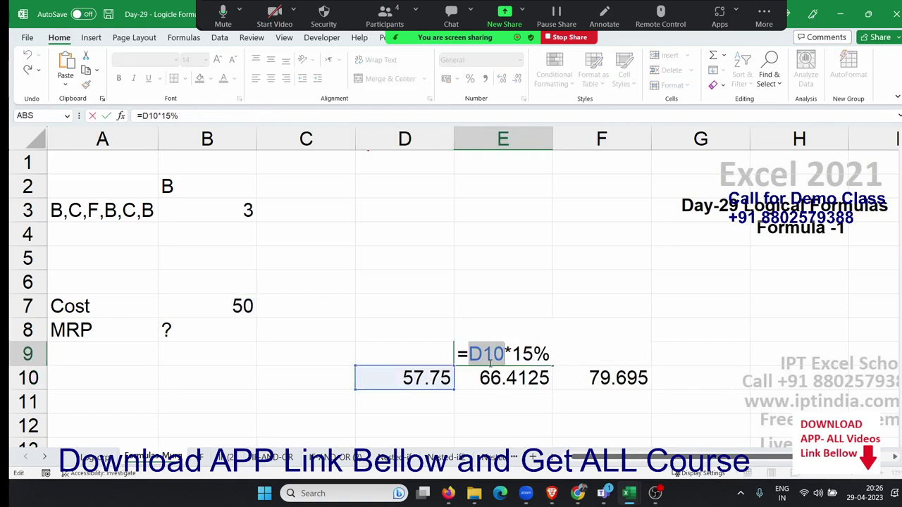
pyautogui.write('()')
pyautogui.press('Left')
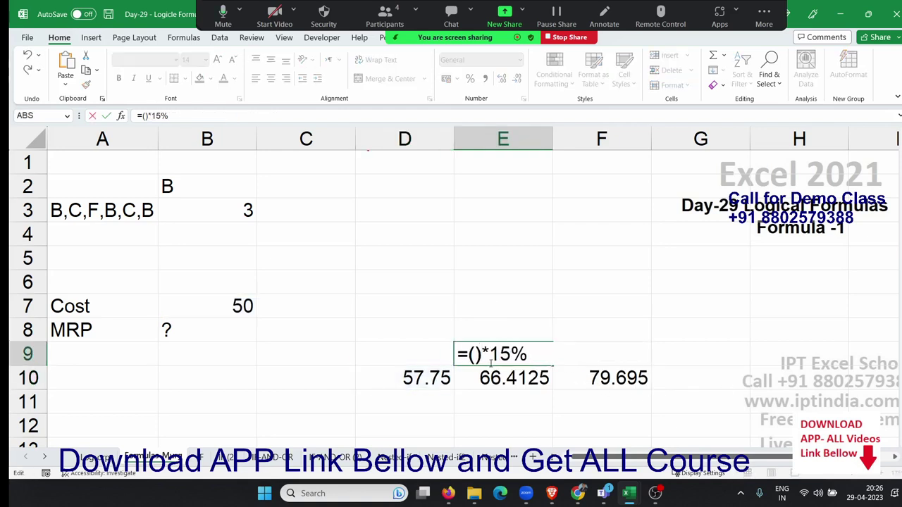
pyautogui.hotkey('ctrl', 'v')
pyautogui.press('Return')
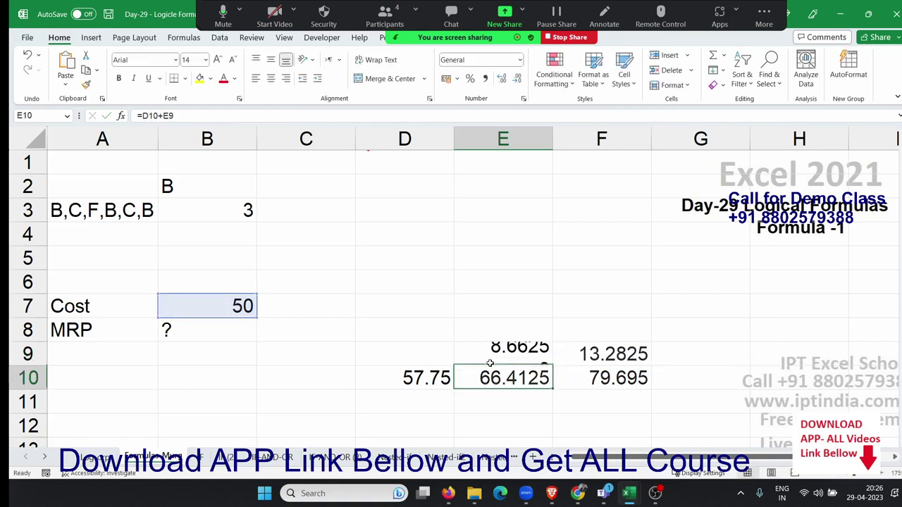
pyautogui.press('Up')
pyautogui.press('Down')
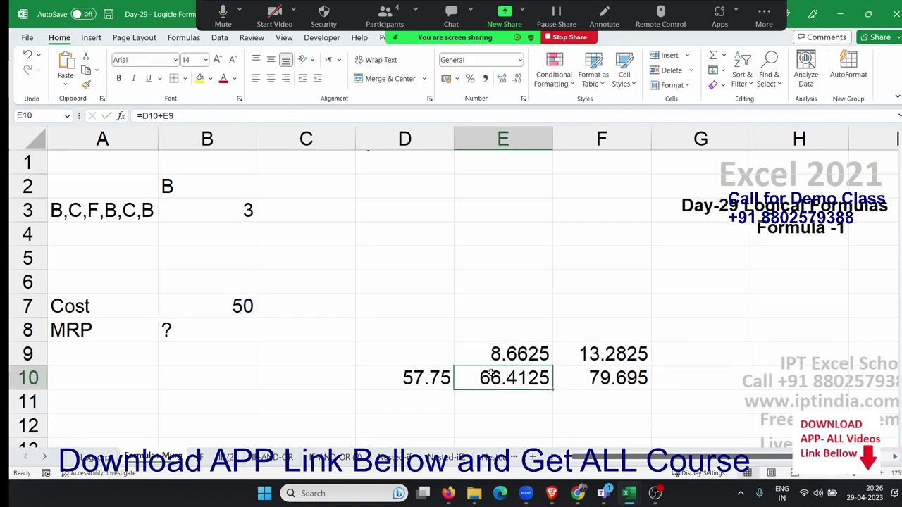
# Replace D10 with the same nested formula in E10, then clear the D10 helper cell
pyautogui.doubleClick(491, 374)
pyautogui.doubleClick(491, 378)
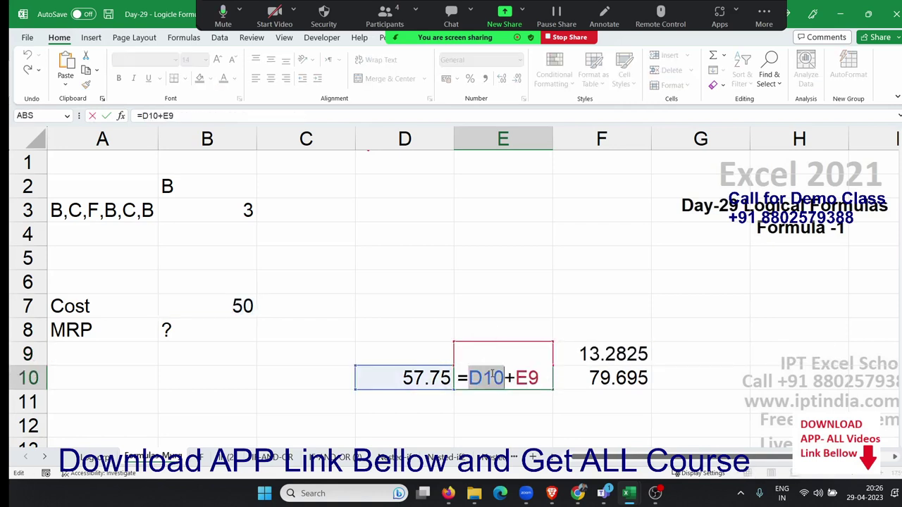
pyautogui.write('()')
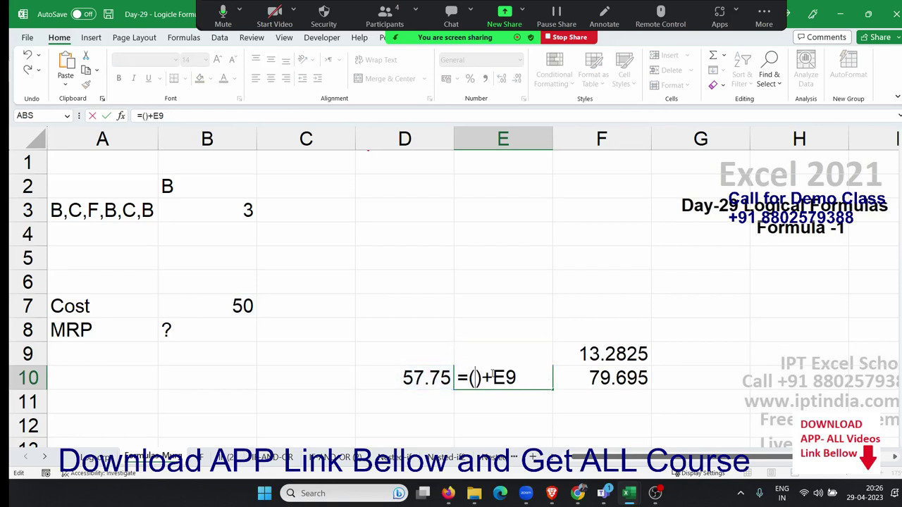
pyautogui.hotkey('ctrl', 'v')
pyautogui.press('Return')
pyautogui.press('Up')
pyautogui.press('Left')
pyautogui.press('Delete')
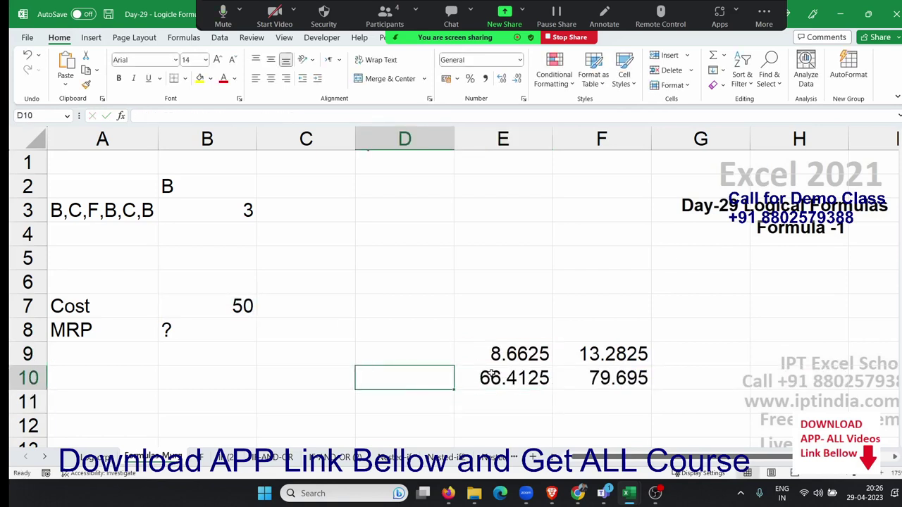
pyautogui.press('Right')
pyautogui.press('Up')
pyautogui.press('Up')
# Paste E9's expression into E10 in place of E9, clear E9, and select E10's full formula
pyautogui.doubleClick(476, 358)
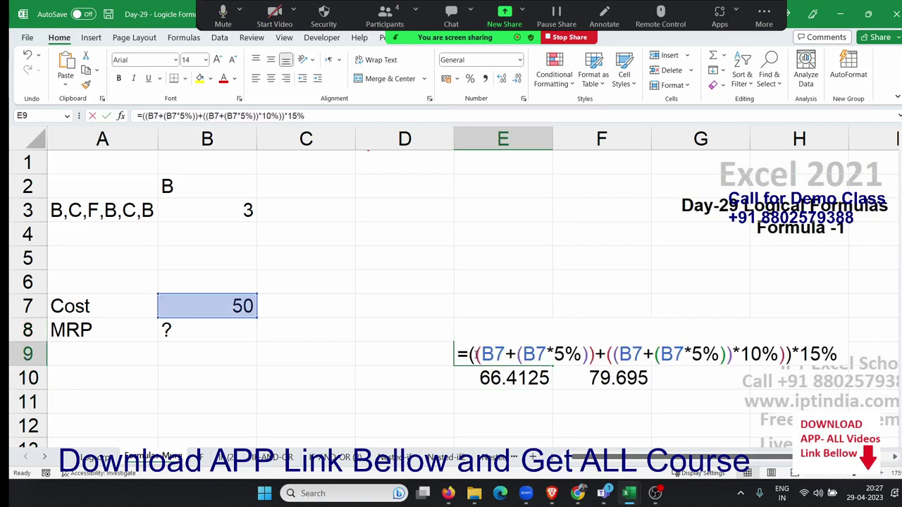
pyautogui.moveTo(468, 355); pyautogui.dragTo(837, 355)
pyautogui.hotkey('ctrl', 'c')
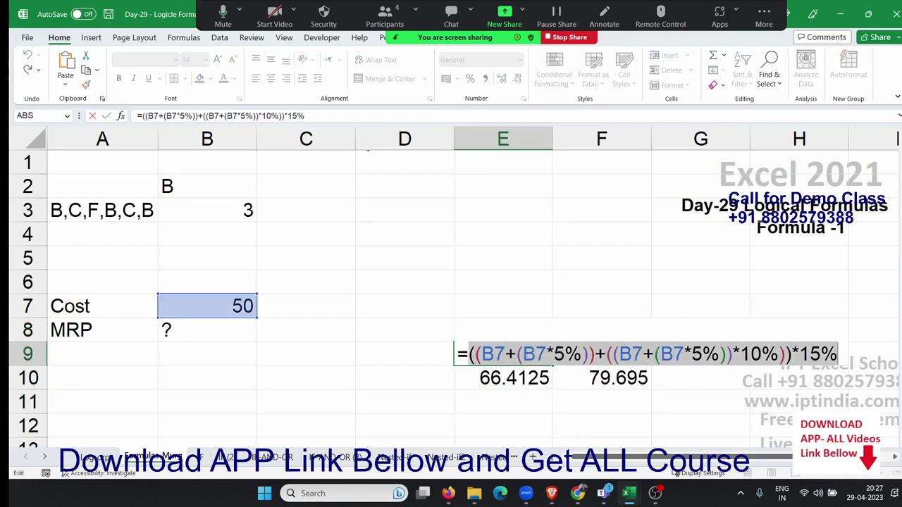
pyautogui.press('Return')
pyautogui.doubleClick(518, 375)
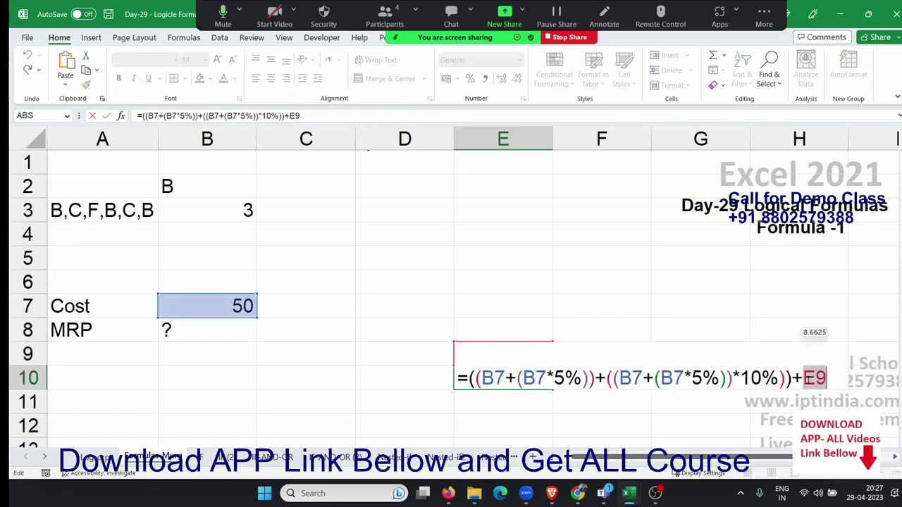
pyautogui.write('()')
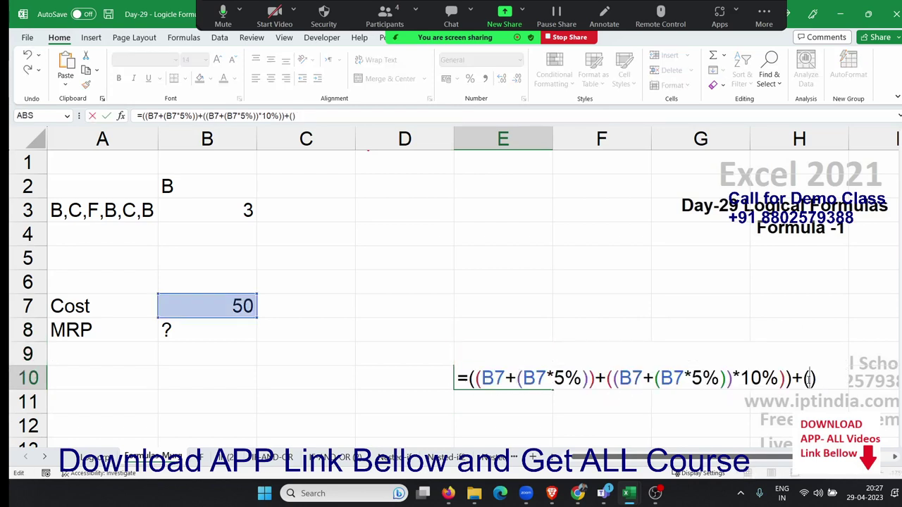
pyautogui.hotkey('ctrl', 'v')
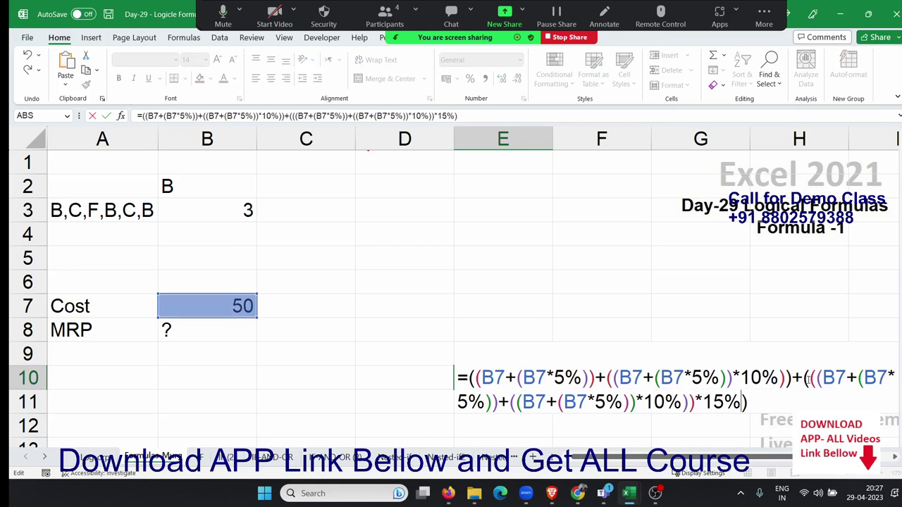
pyautogui.press('Return')
pyautogui.press('Up')
pyautogui.press('Up')
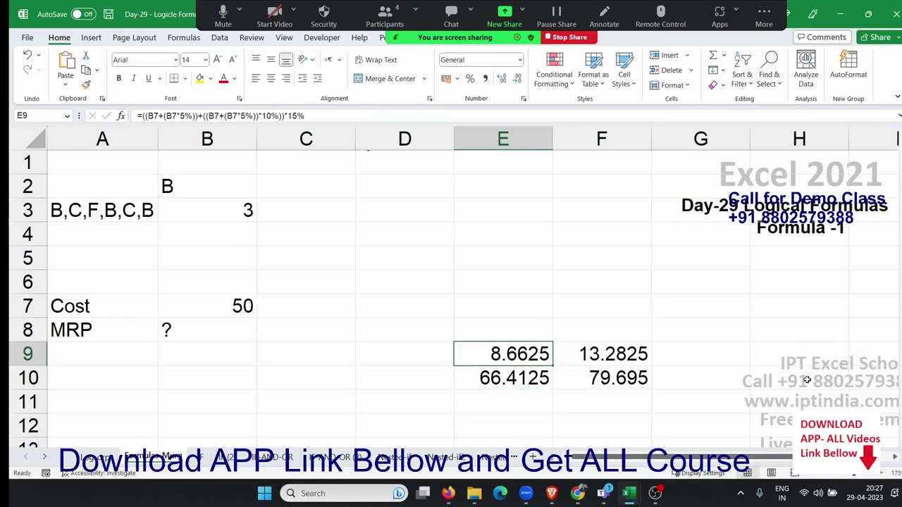
pyautogui.press('Delete')
pyautogui.press('Down')
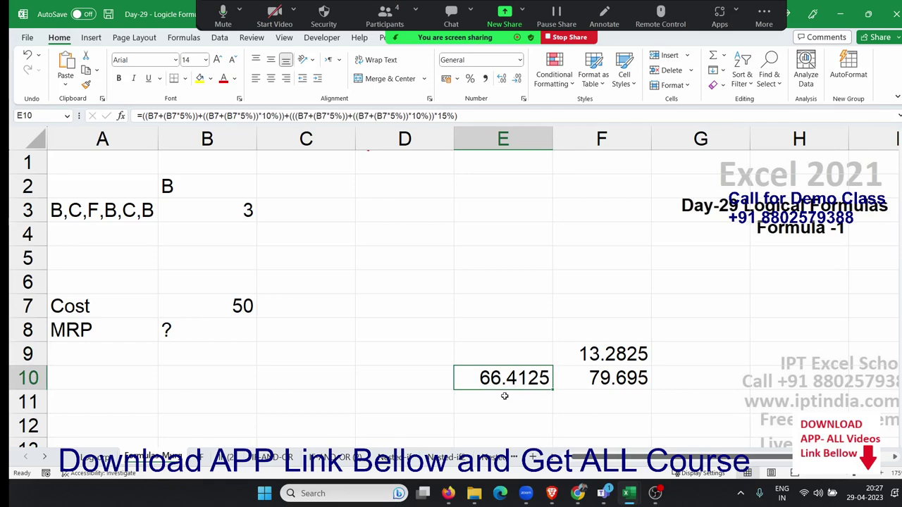
pyautogui.doubleClick(503, 378)
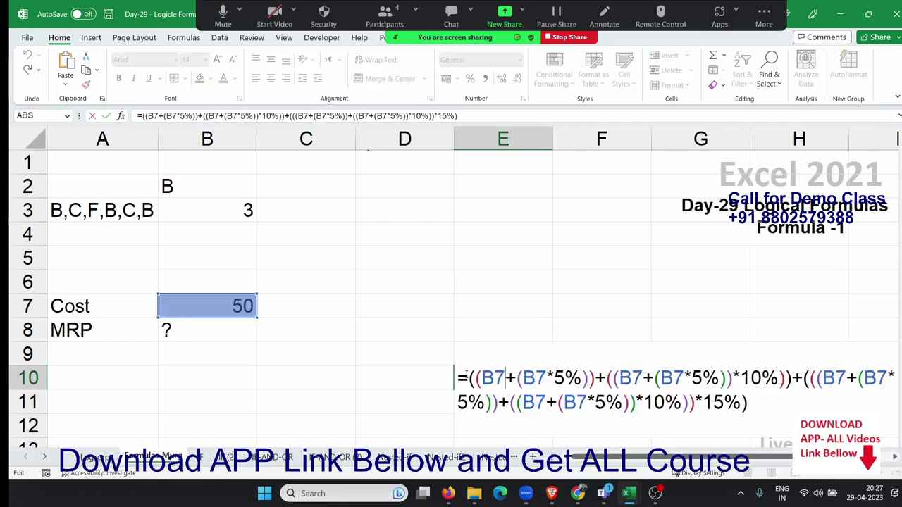
pyautogui.moveTo(469, 378); pyautogui.dragTo(759, 424)
pyautogui.hotkey('ctrl', 'c')
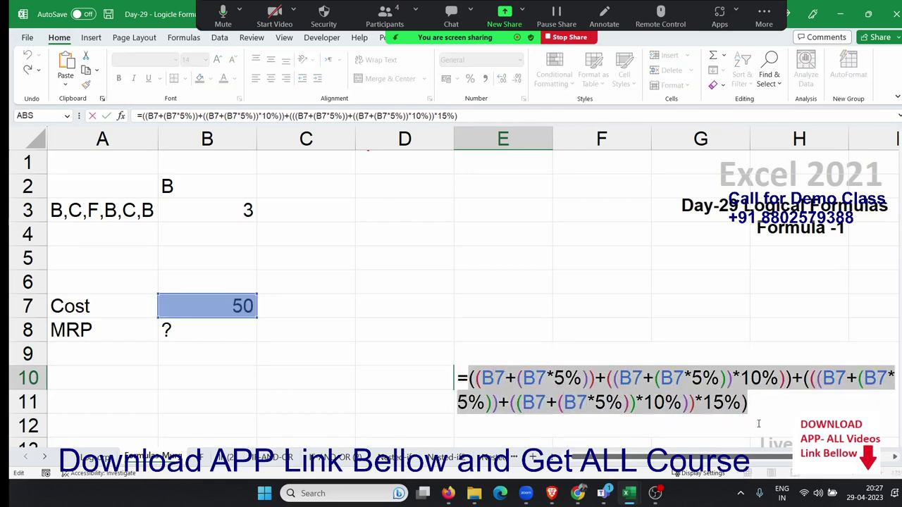
# Copy E10's expression and substitute it for the E10 reference in F9's formula
pyautogui.press('Escape')
pyautogui.click(613, 354)
pyautogui.doubleClick(613, 354)
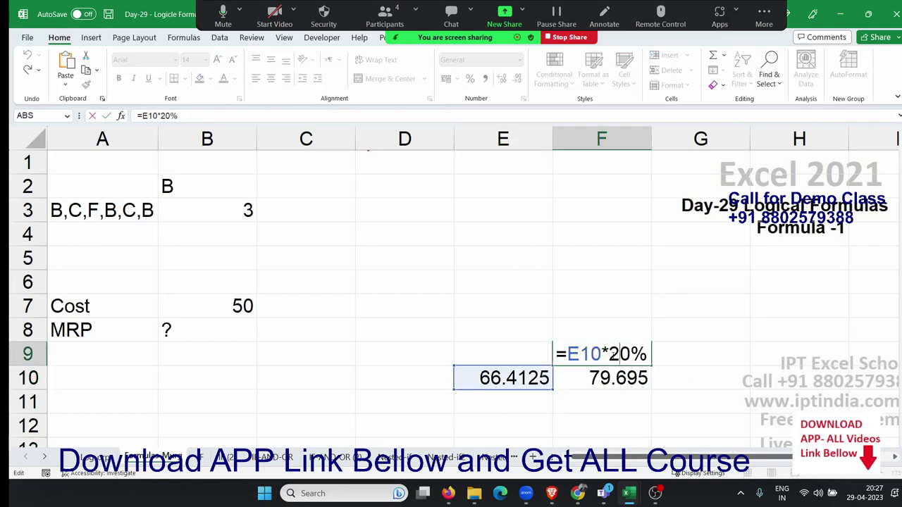
pyautogui.doubleClick(579, 356)
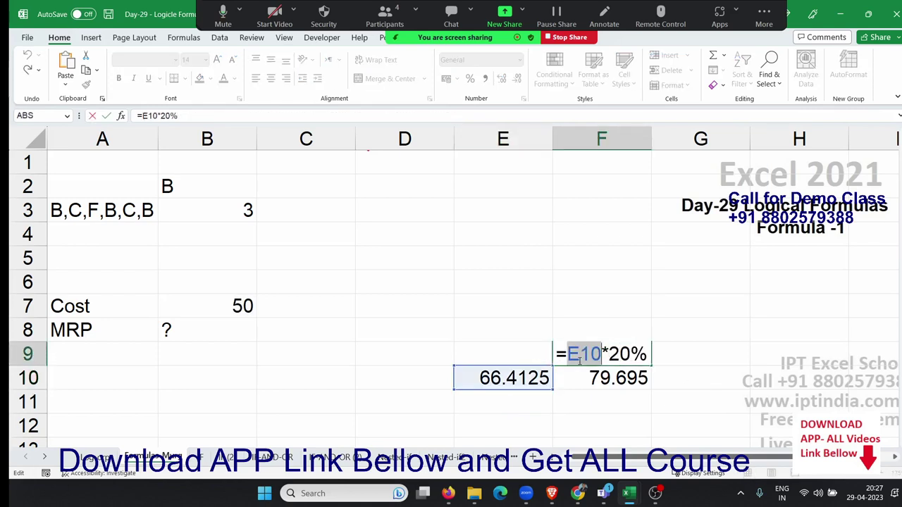
pyautogui.write('()')
pyautogui.press('Left')
pyautogui.hotkey('ctrl', 'v')
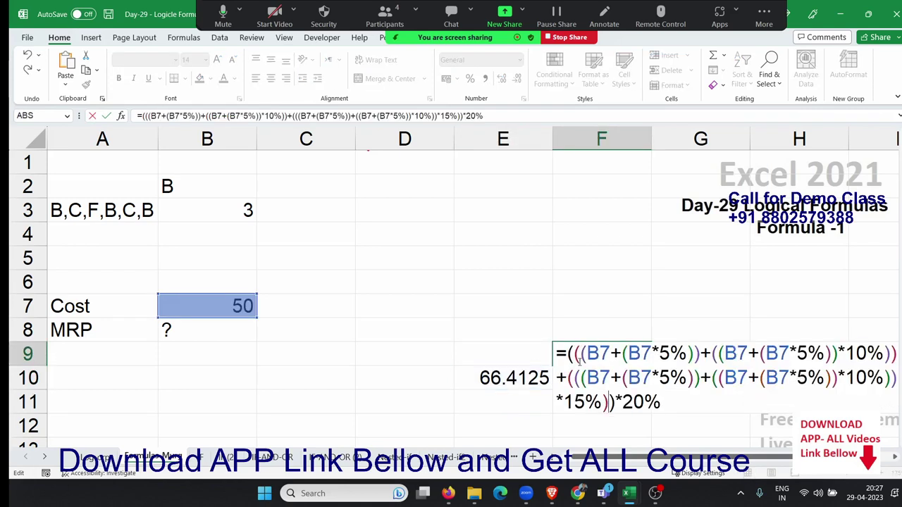
pyautogui.press('Return')
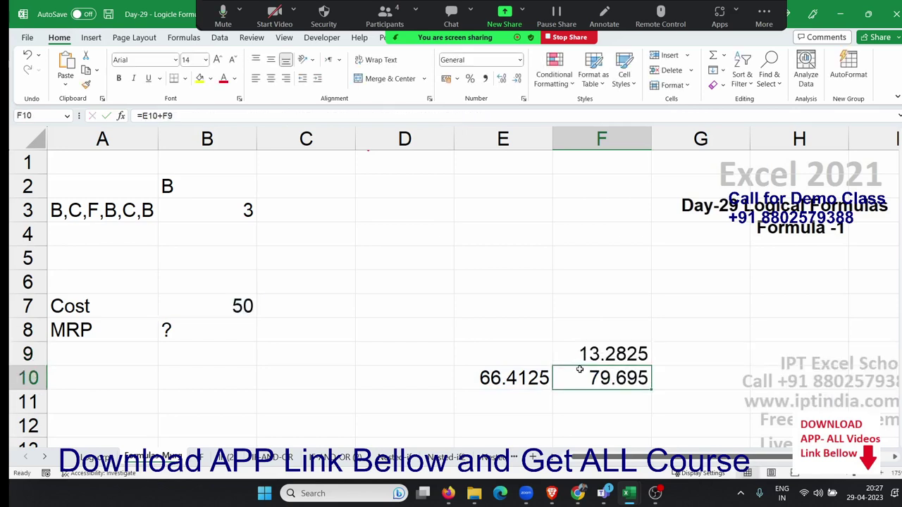
# Replace the E10 reference in F10's formula with E10's expression and clear E10
pyautogui.doubleClick(579, 372)
pyautogui.doubleClick(583, 373)
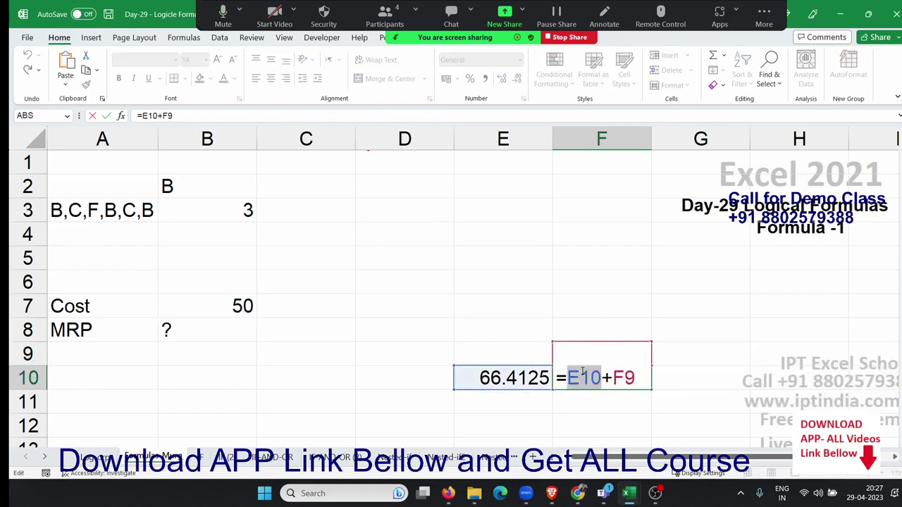
pyautogui.write('()')
pyautogui.press('Left')
pyautogui.hotkey('ctrl', 'v')
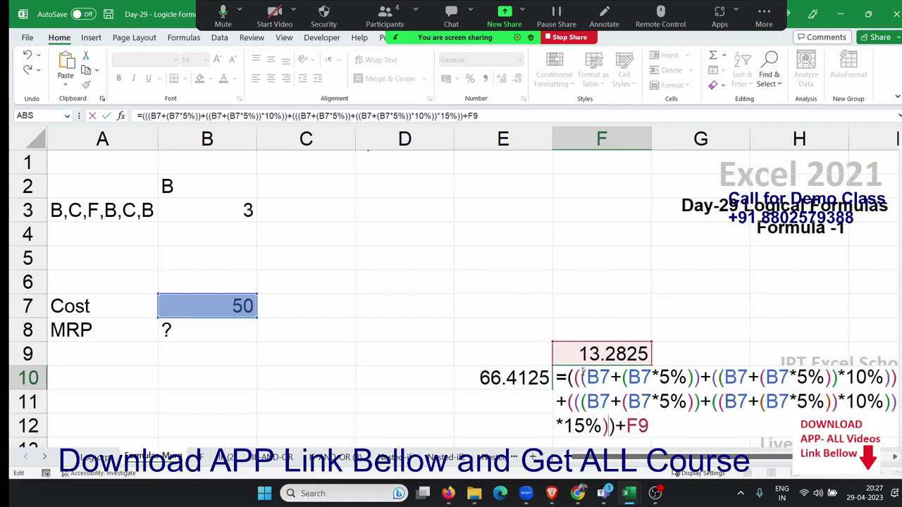
pyautogui.press('Return')
pyautogui.press('Up')
pyautogui.press('Left')
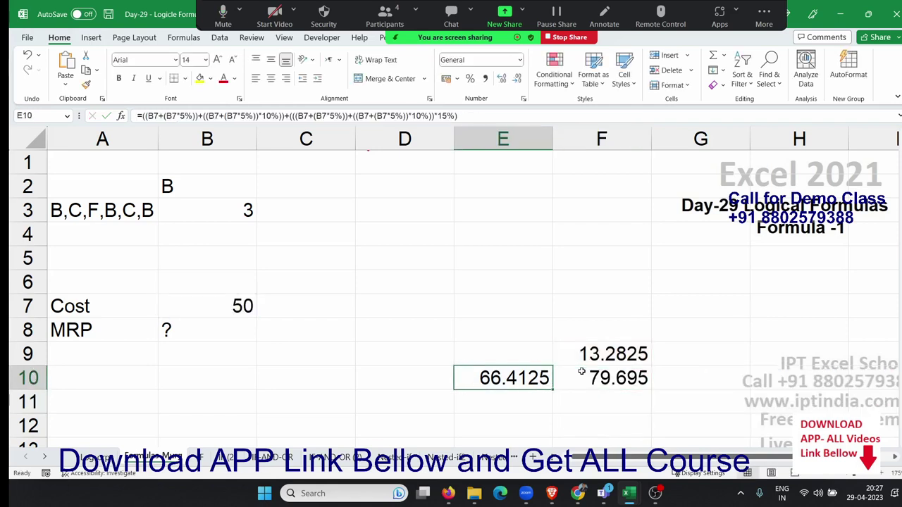
pyautogui.press('Down')
pyautogui.press('Up')
pyautogui.press('Right')
pyautogui.press('Up')
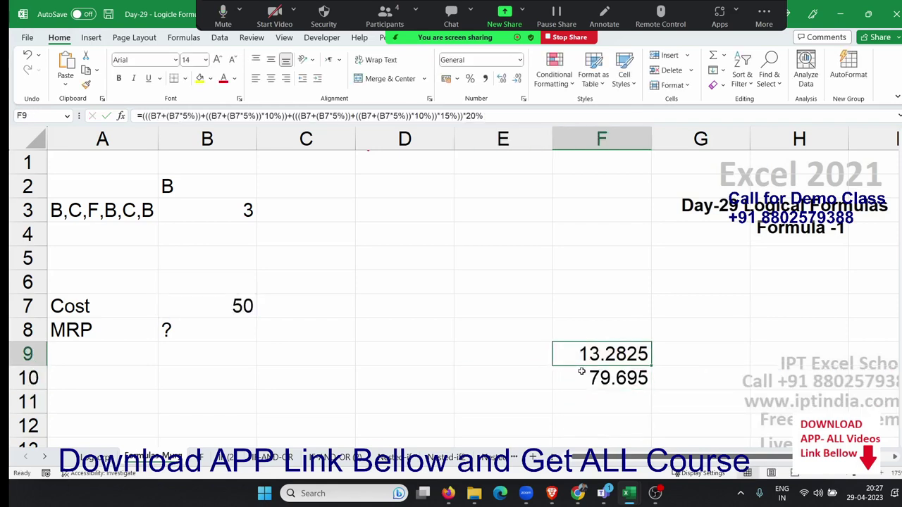
# Paste F9's expression into F10 in place of F9, giving 79.695, then clear F9
pyautogui.doubleClick(575, 355)
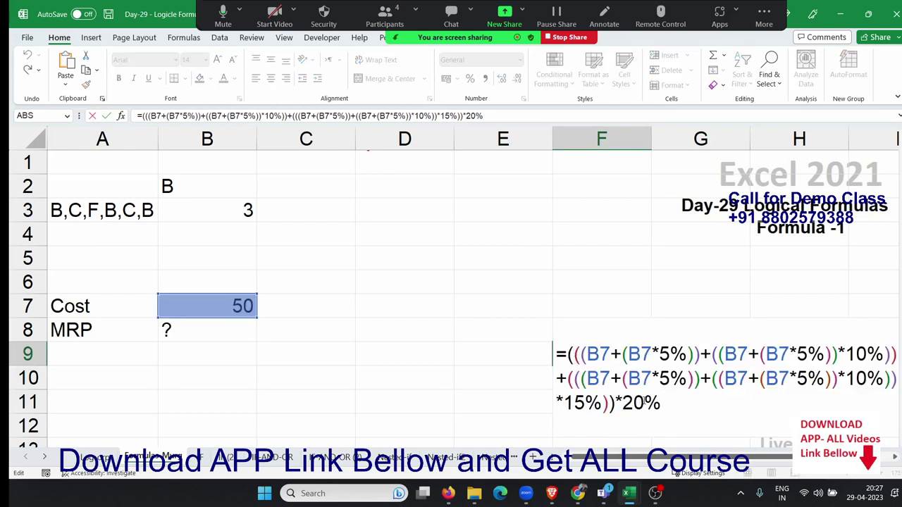
pyautogui.moveTo(663, 406)
pyautogui.mouseDown()
pyautogui.moveTo(557, 364)
pyautogui.moveTo(565, 364)
pyautogui.mouseUp()
pyautogui.hotkey('ctrl', 'c')
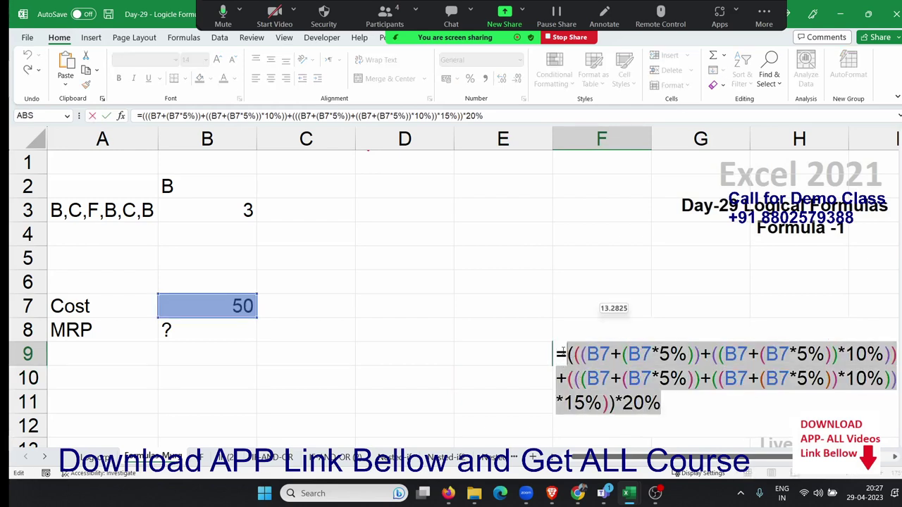
pyautogui.press('Escape')
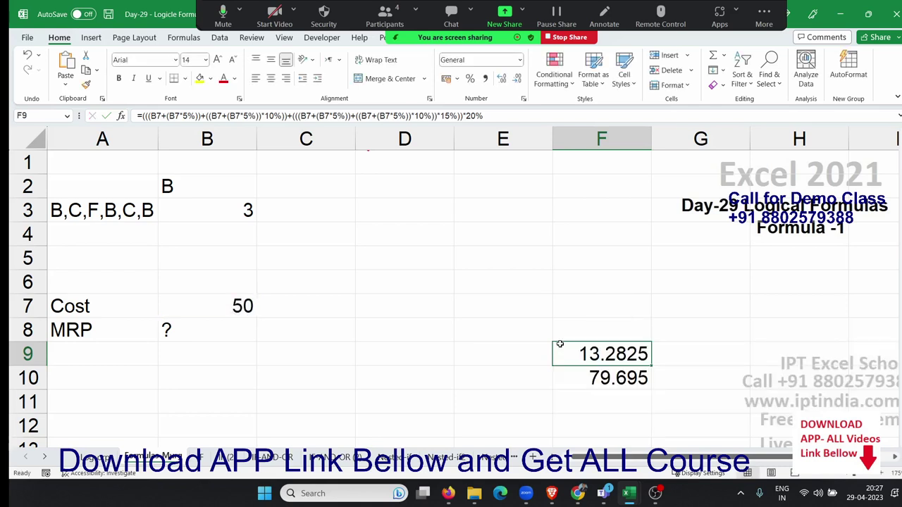
pyautogui.doubleClick(639, 371)
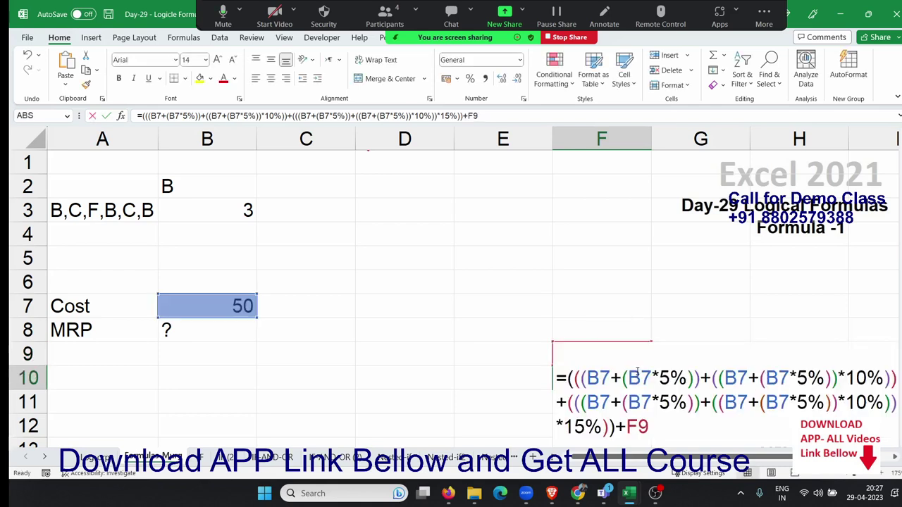
pyautogui.doubleClick(637, 425)
pyautogui.write('(')
pyautogui.hotkey('ctrl', 'v')
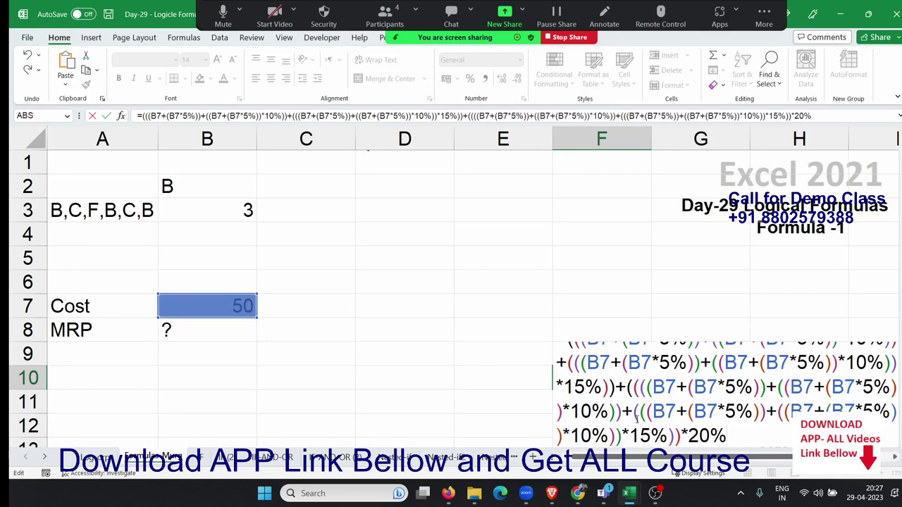
pyautogui.press('Return')
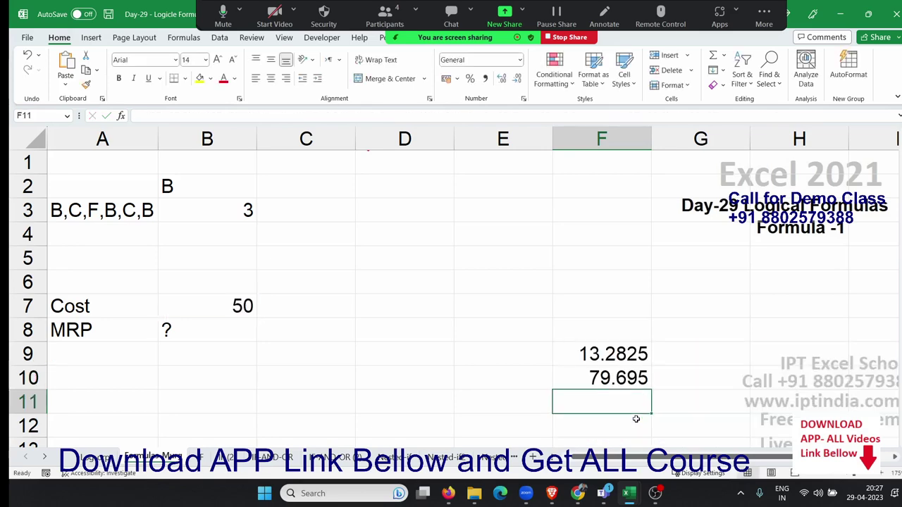
pyautogui.press('Up')
pyautogui.press('Up')
pyautogui.press('Delete')
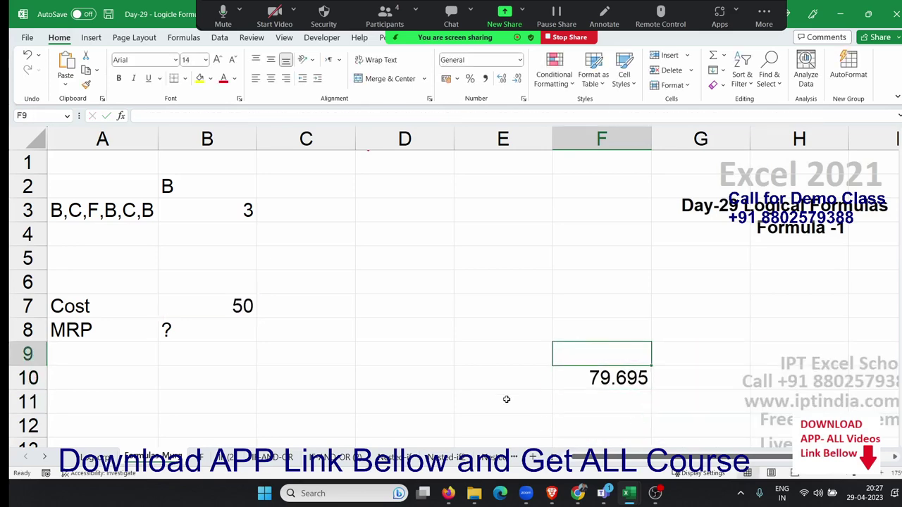
# Move F10's nested formula onto B8, replacing the '?' so the MRP shows 79.695
pyautogui.click(566, 383)
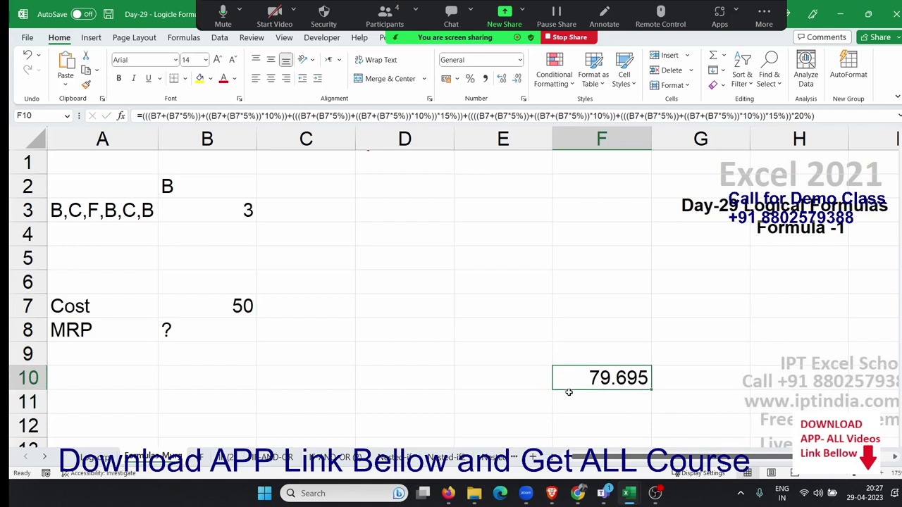
pyautogui.moveTo(565, 387)
pyautogui.mouseDown()
pyautogui.moveTo(345, 381)
pyautogui.moveTo(233, 333)
pyautogui.mouseUp()
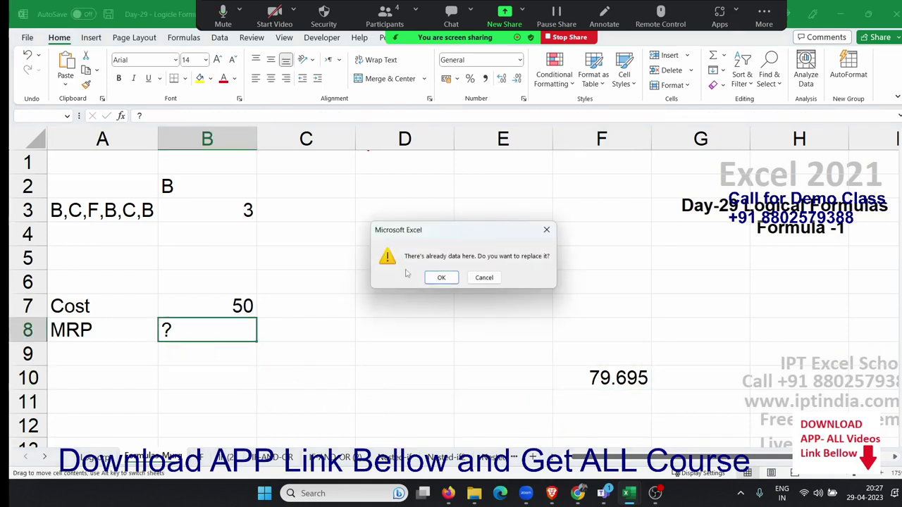
pyautogui.click(442, 278)
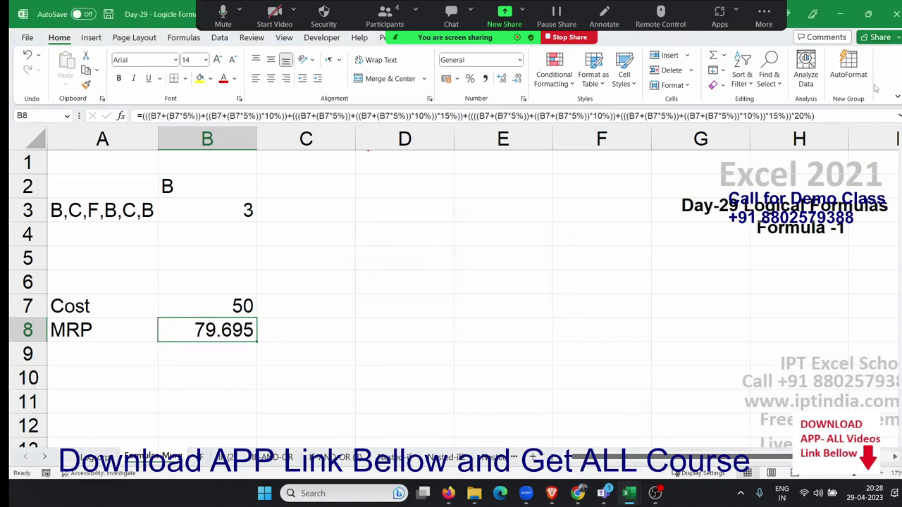
pyautogui.click(233, 347)
pyautogui.click(229, 322)
pyautogui.click(237, 308)
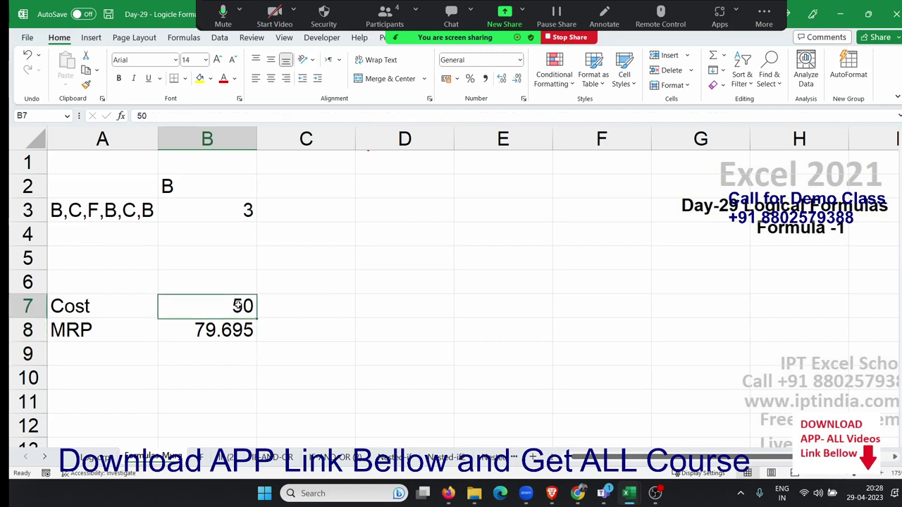
pyautogui.click(234, 327)
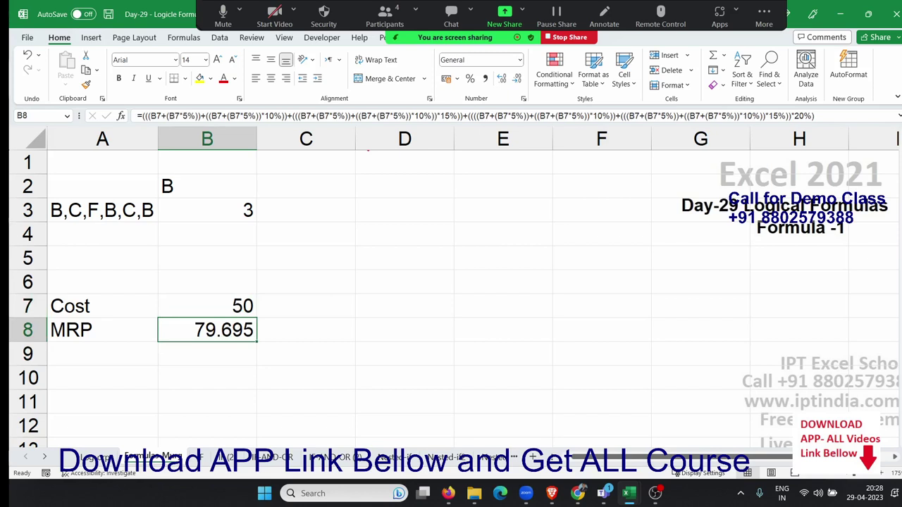
# Open Zoom's Participants panel listing the four meeting attendees
pyautogui.click(402, 13)
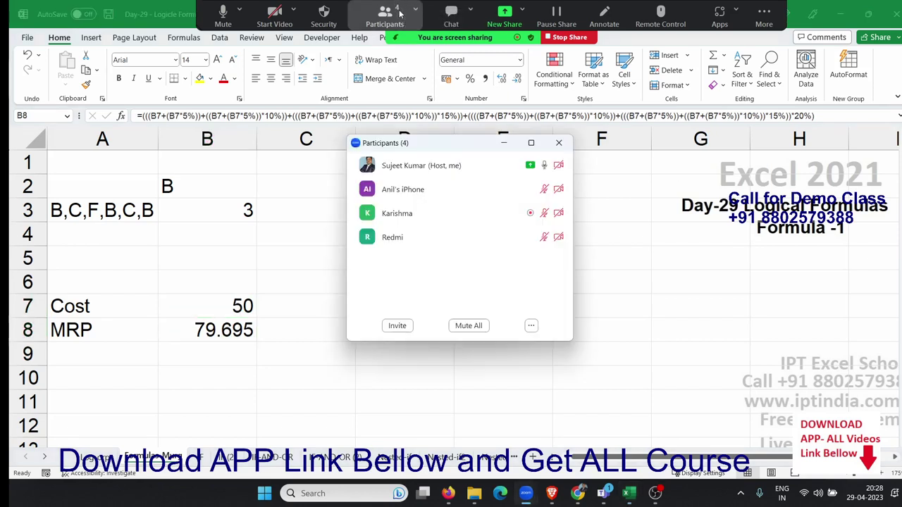